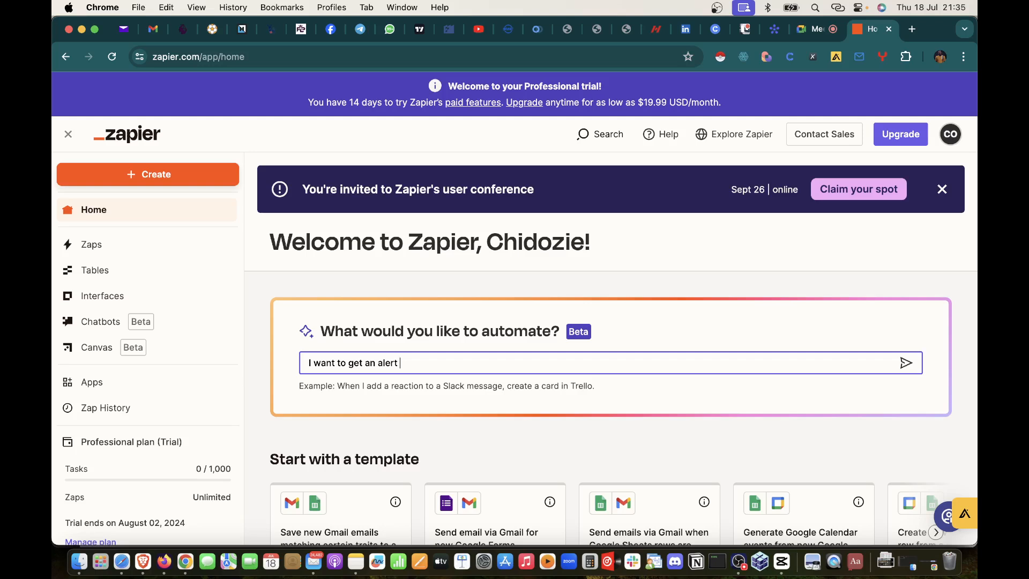
Enter the request 'an alert on my whatsapp whenever a file or folder is shared with me on Google Drive'.
text(on my whatsapp whene)
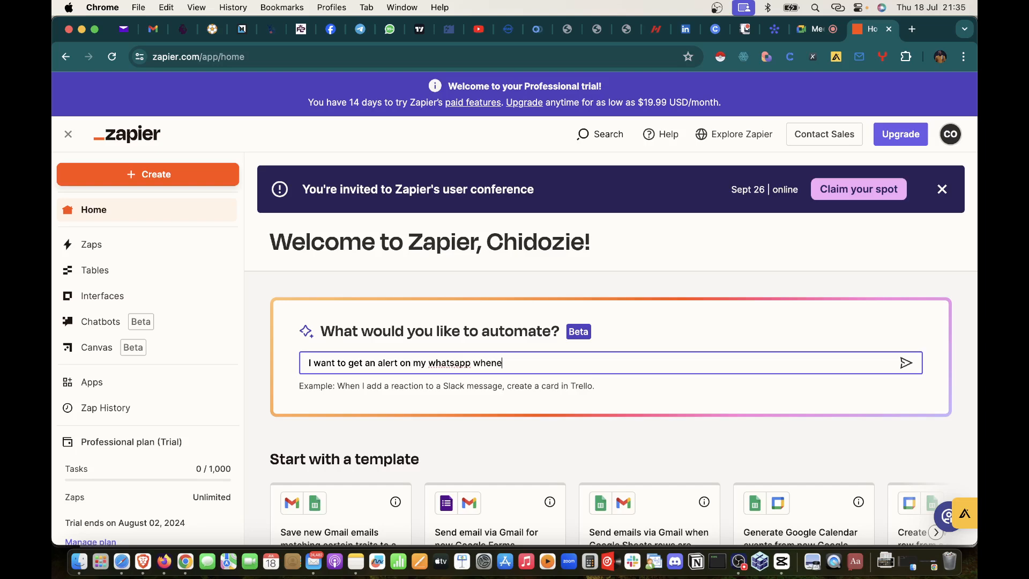
text(ver ad)
key(BackSpace)
text(file or folder is u)
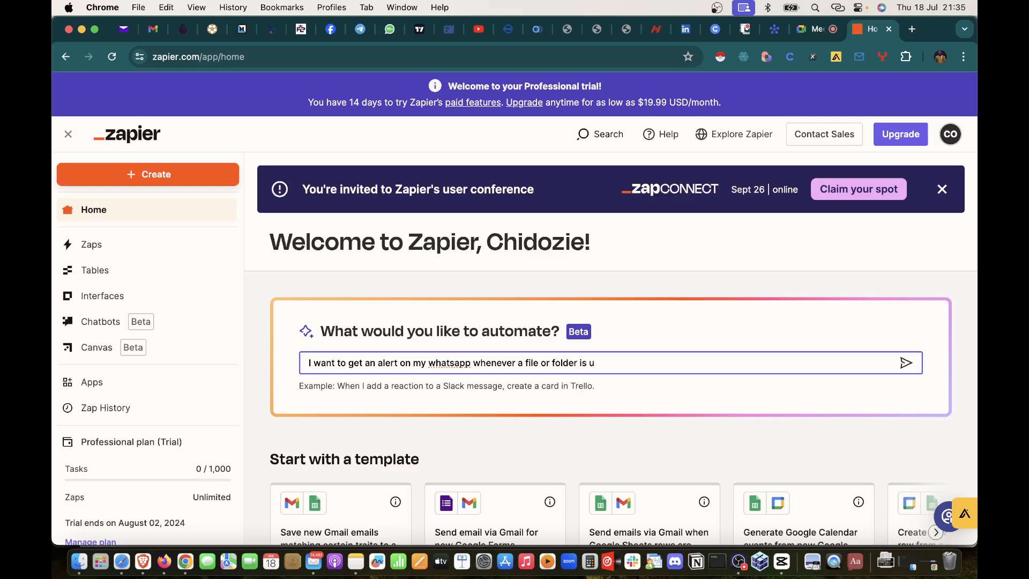
key(BackSpace)
text(u)
key(BackSpace)
text(shared with me on Google Drive)
scroll(501, 416, down, 3)
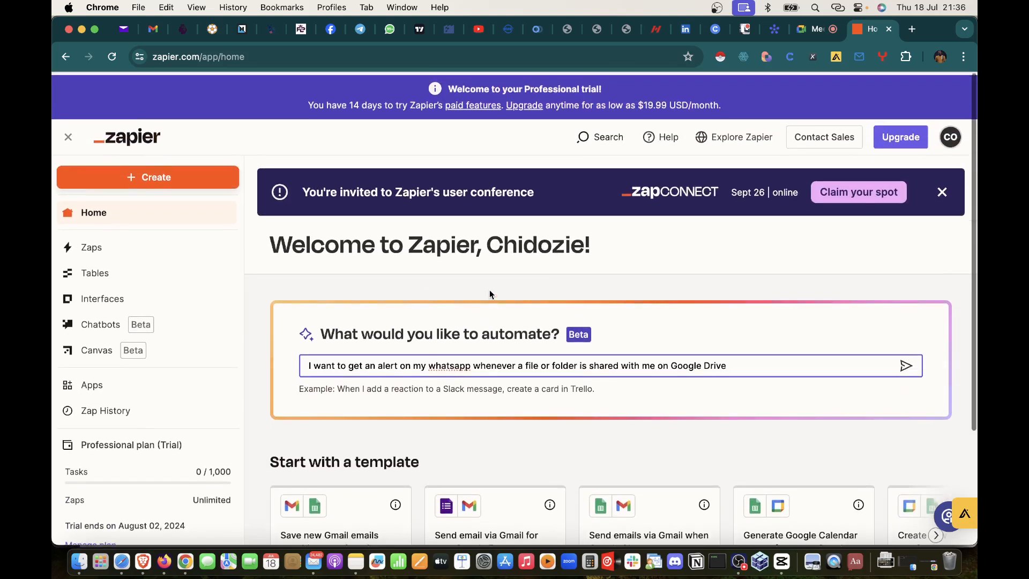
Close the conference banner, create a new Zap, and bring up its trigger app chooser.
click(942, 191)
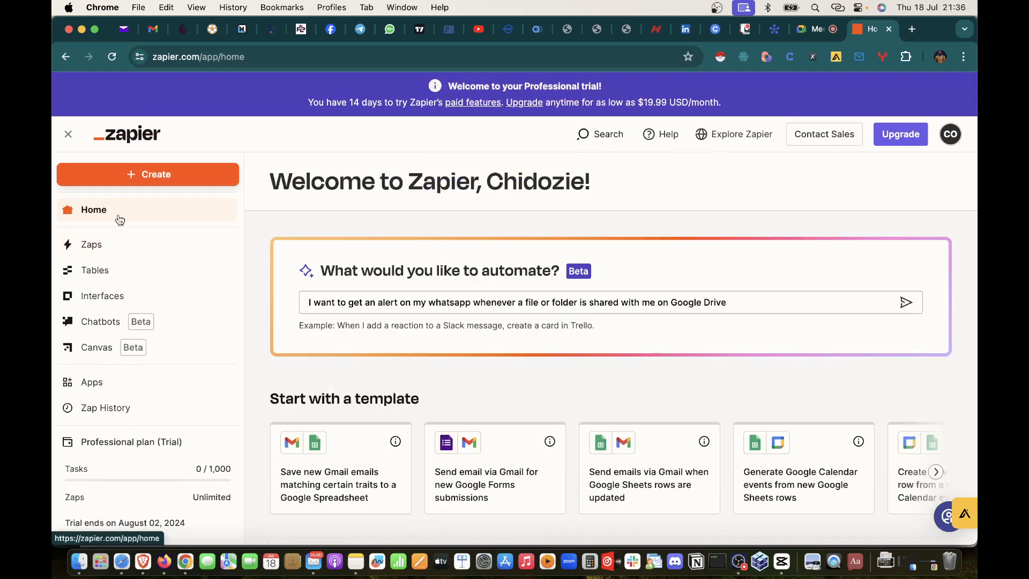
click(142, 175)
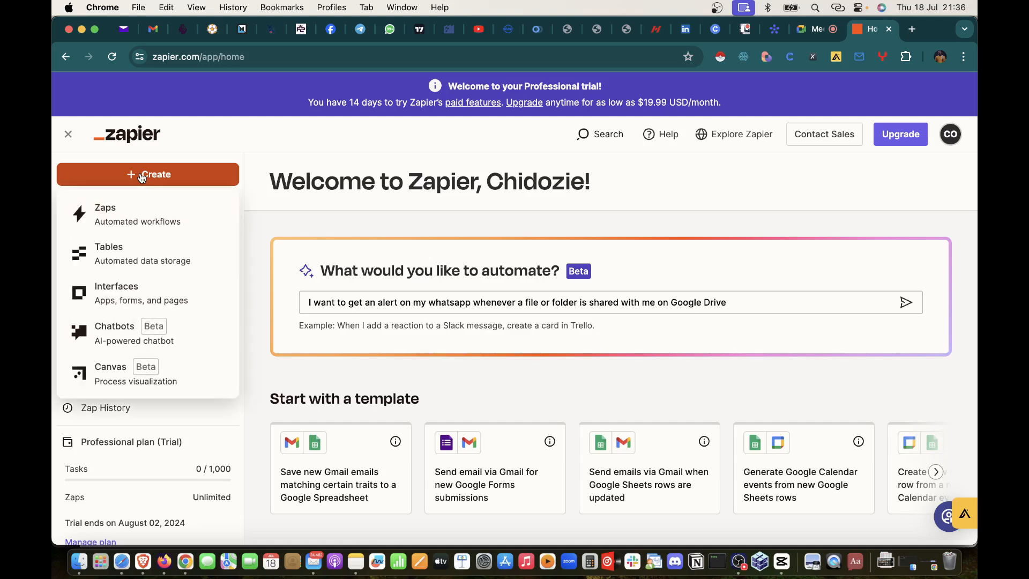
click(116, 214)
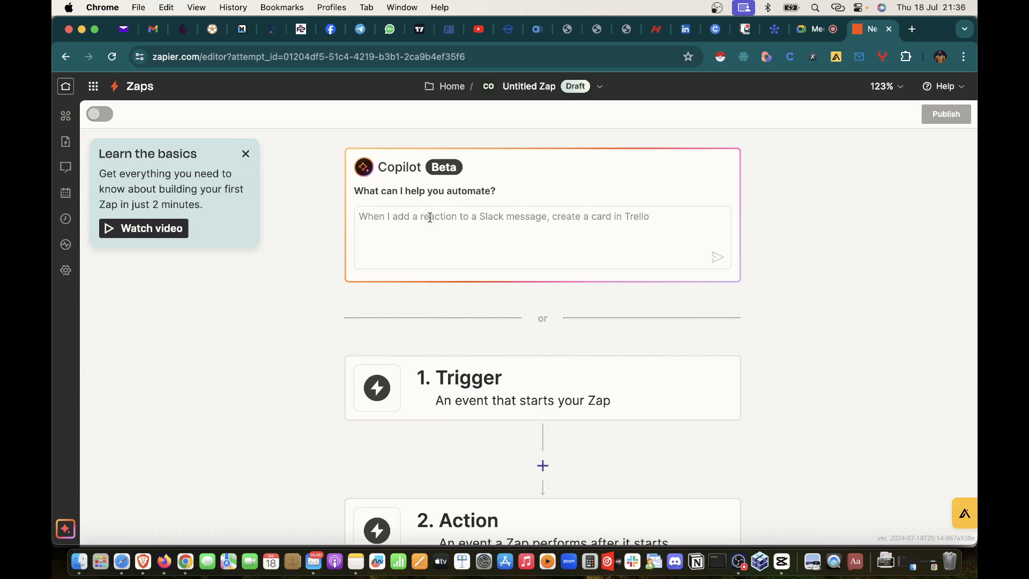
scroll(466, 311, down, 3)
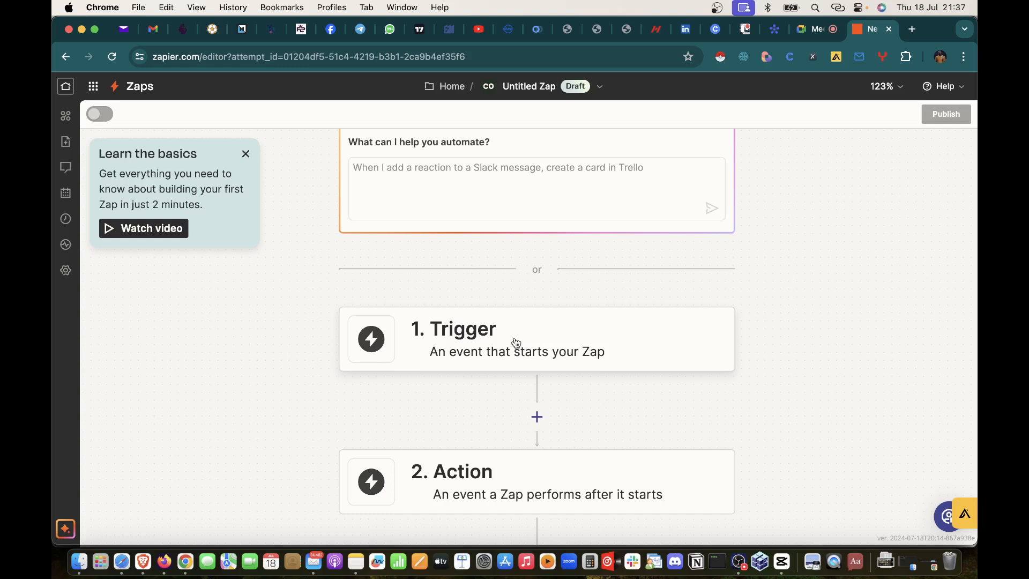
click(516, 343)
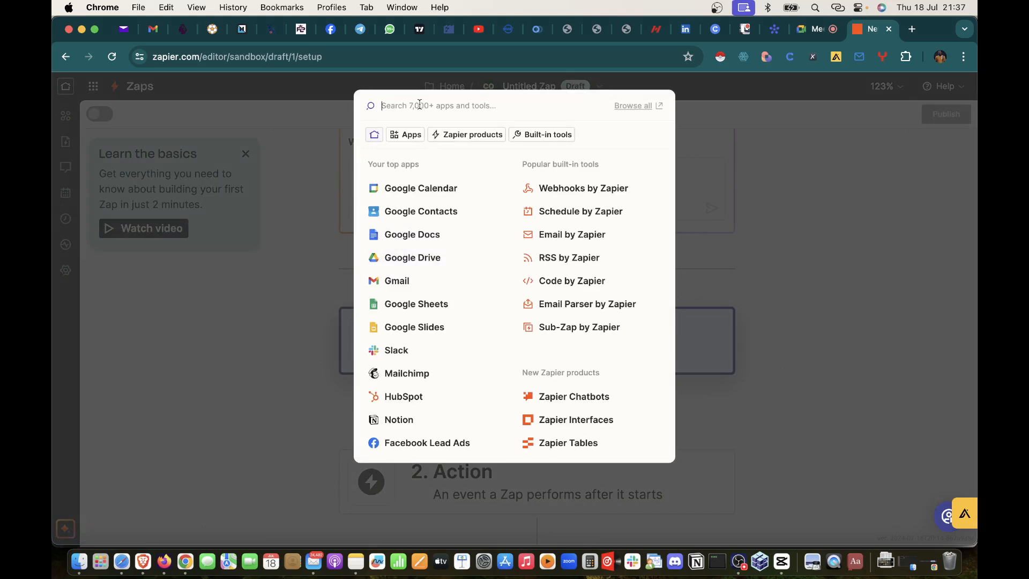
Pick Google Drive as the trigger app and WhatsApp Notifications as the action app.
click(405, 260)
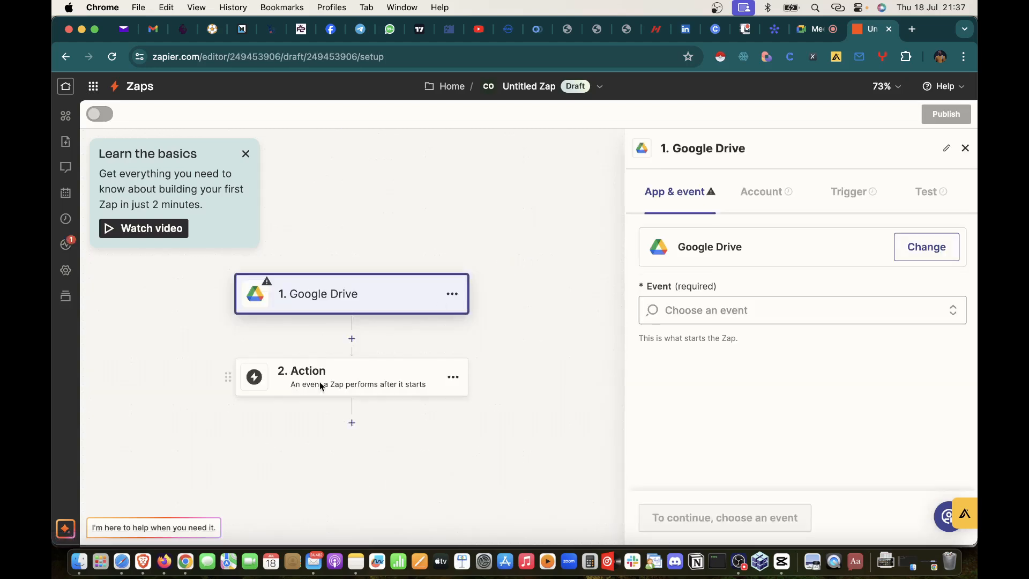
click(345, 385)
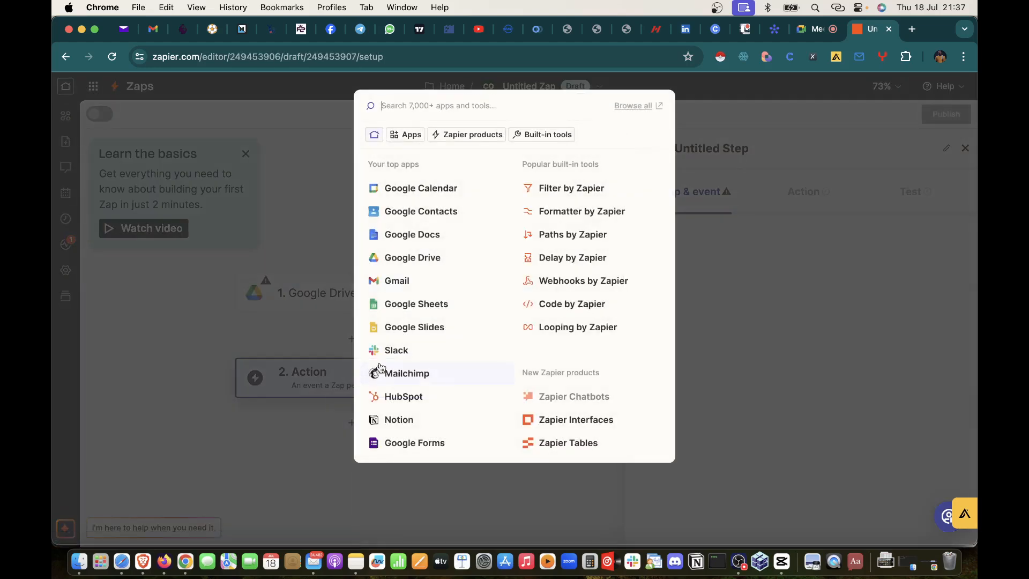
click(446, 105)
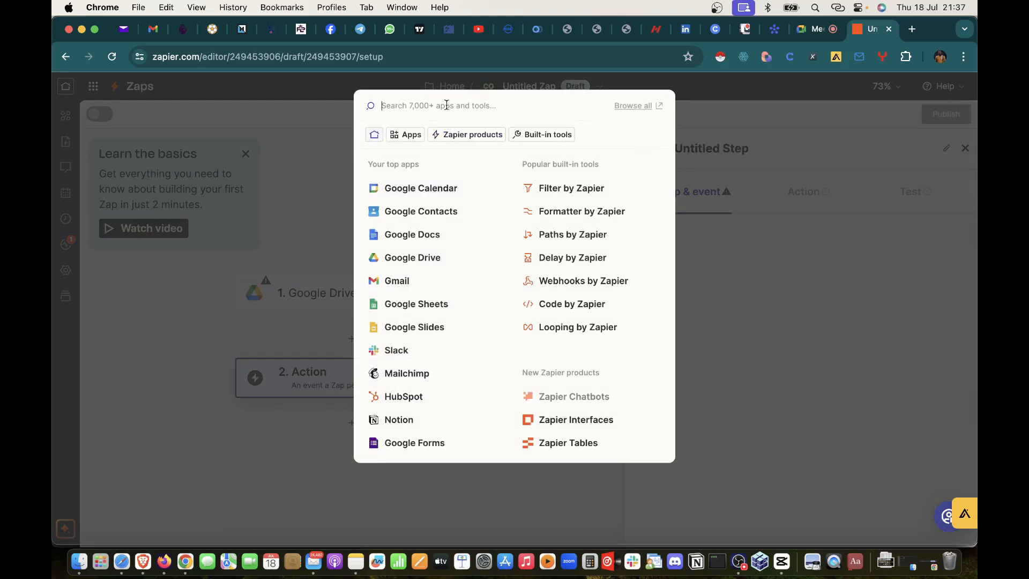
text(whatsapp)
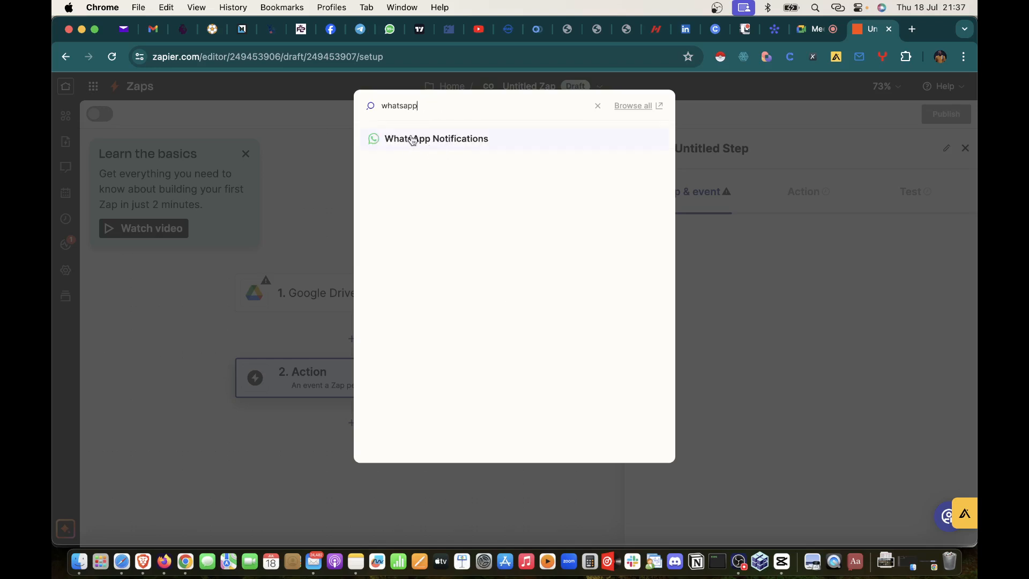
click(433, 139)
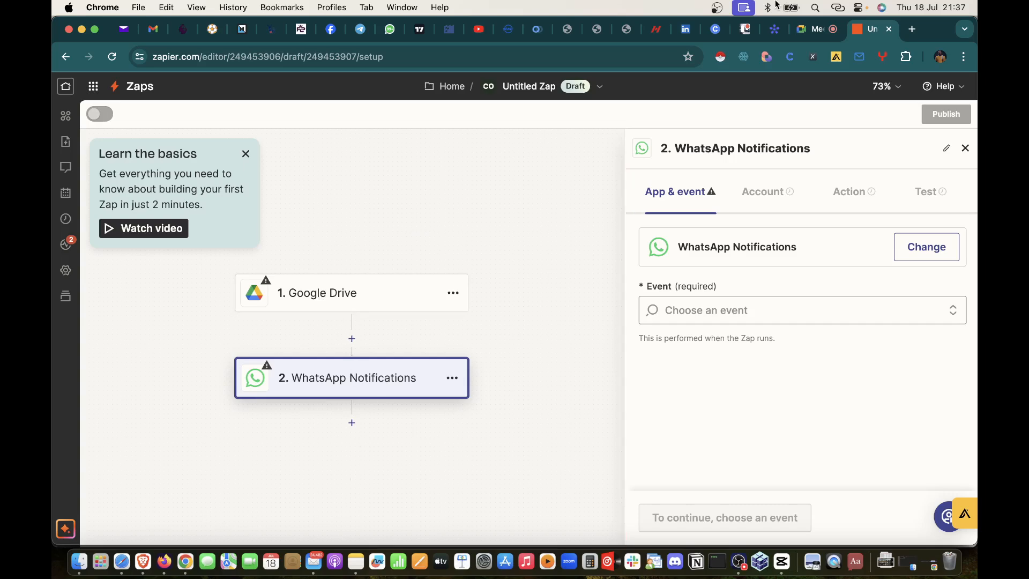
Unmute the microphone in the Google Meet call, then return to Zapier.
click(814, 31)
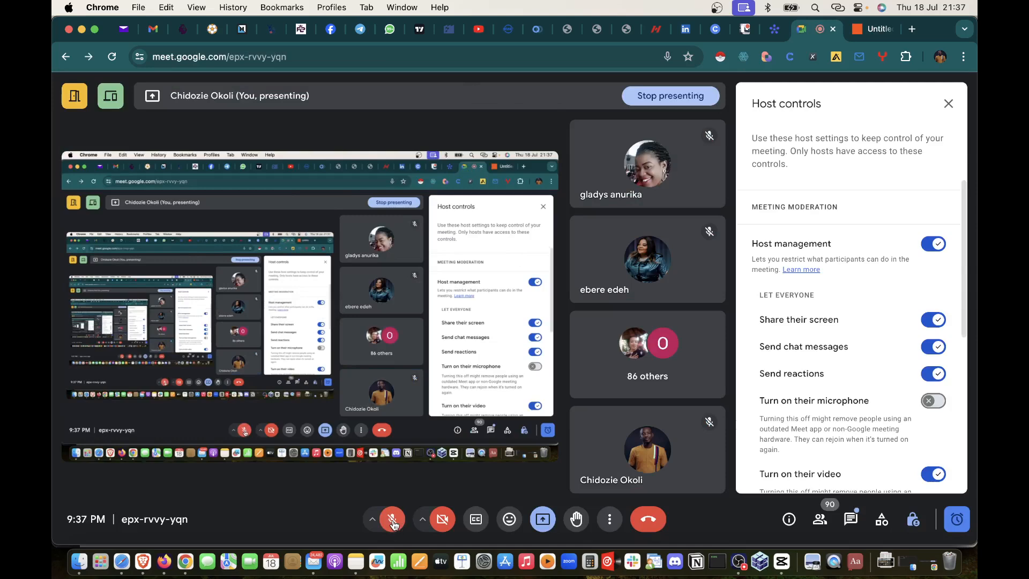
click(393, 519)
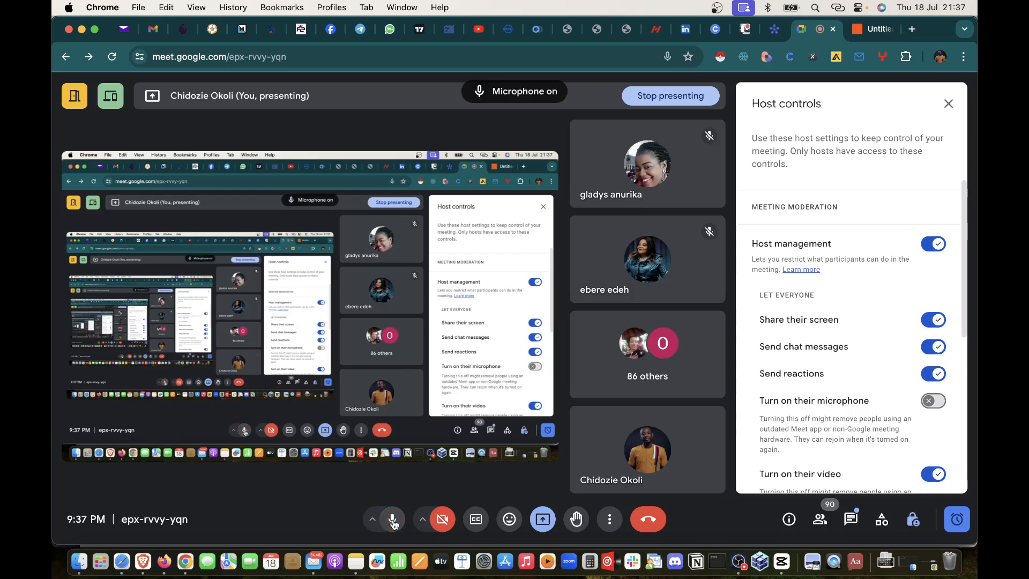
click(879, 29)
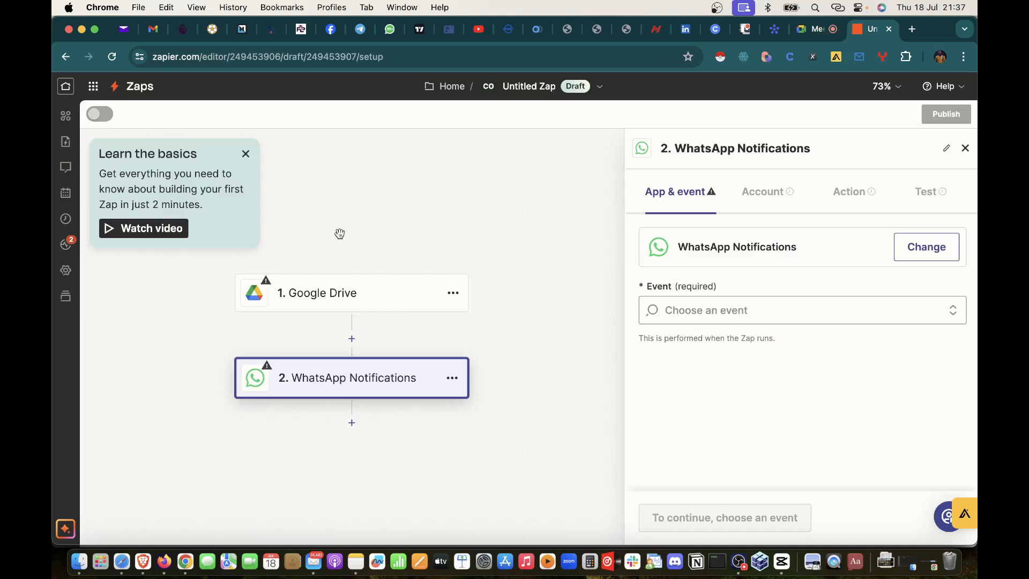
Open the Google Drive step's trigger event list, then switch to the Google Meet call.
click(338, 296)
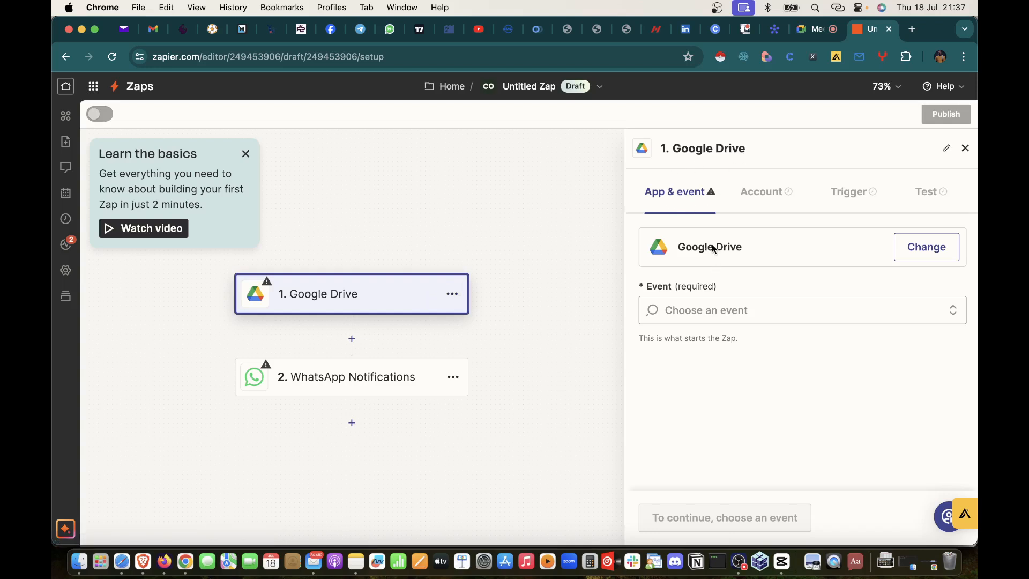
click(712, 309)
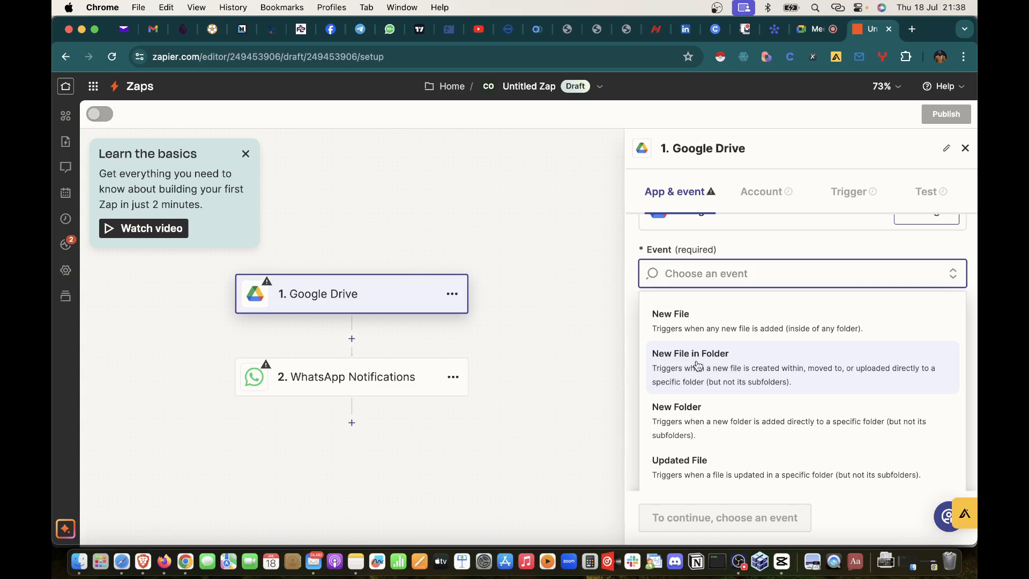
click(814, 28)
Return to Zapier, scroll through the Google Drive trigger events, then switch to the Meet call.
click(857, 32)
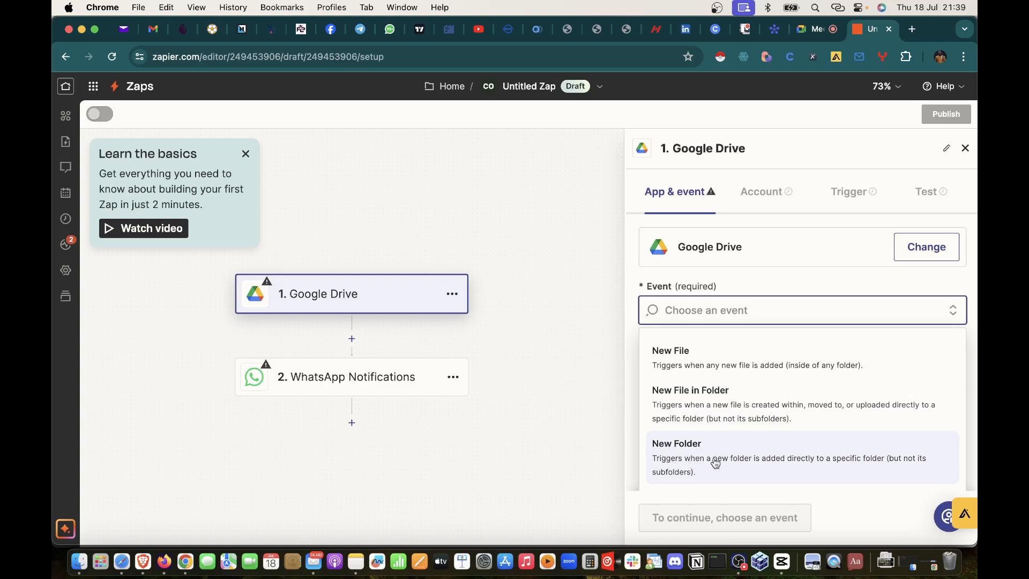
scroll(773, 463, down, 2)
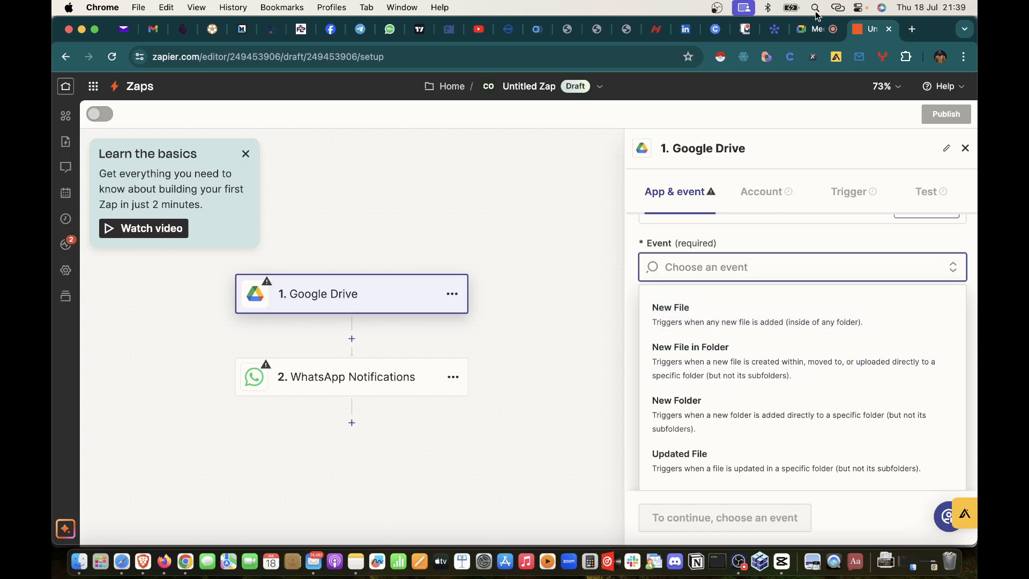
click(815, 31)
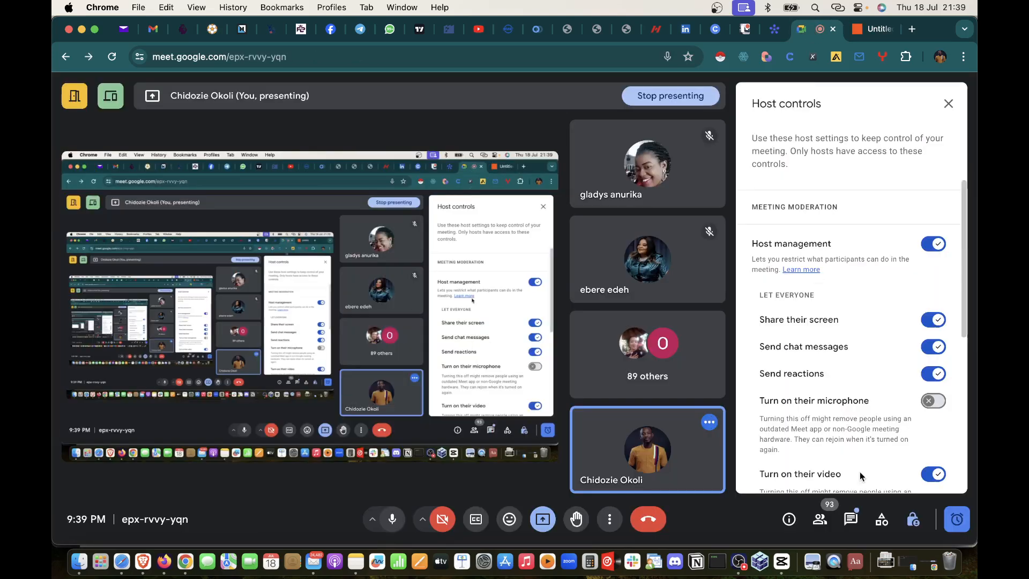
Check the Meet chat, dismiss the call-ending warning, and go back to Zapier.
click(849, 517)
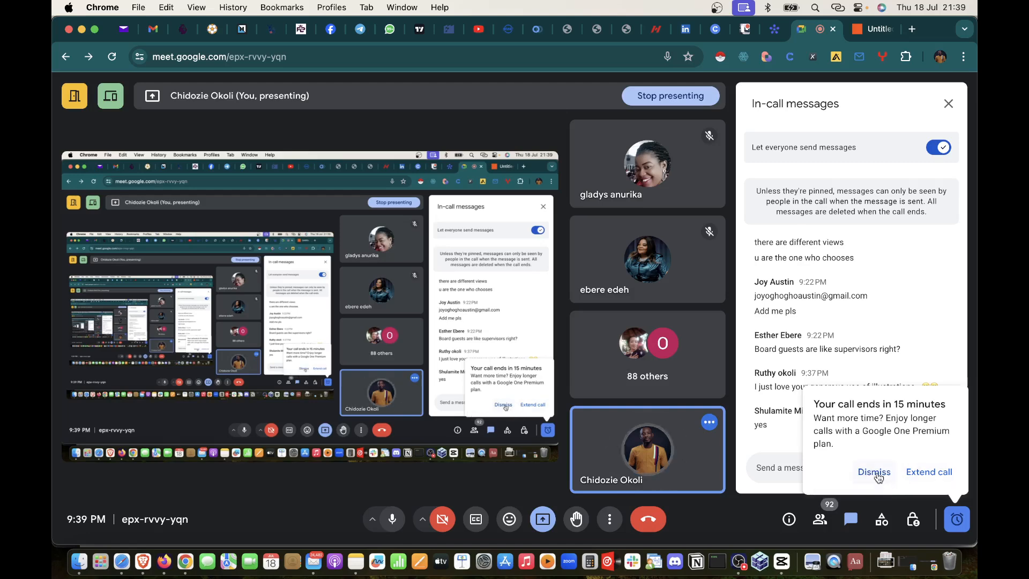
click(875, 473)
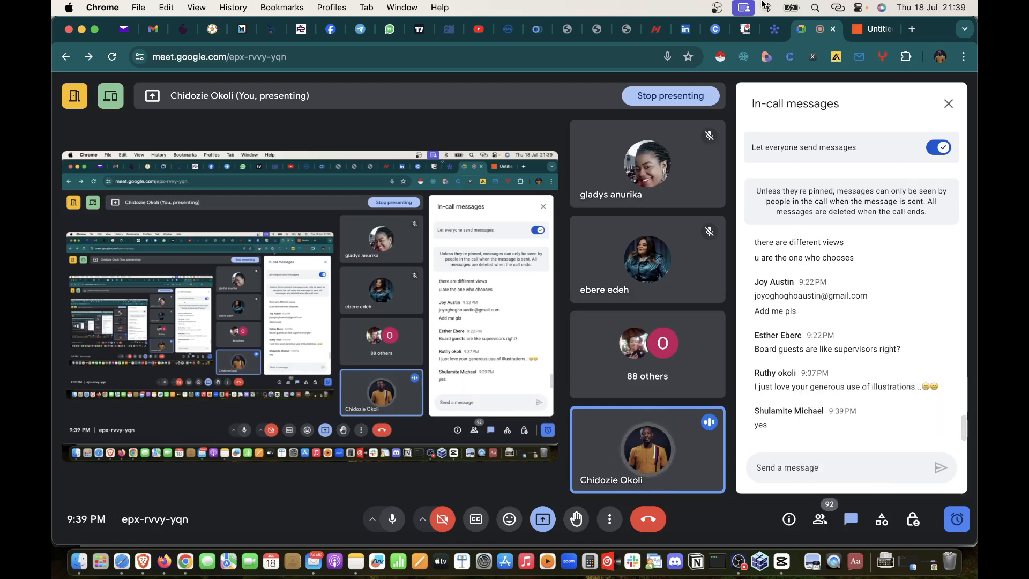
click(874, 29)
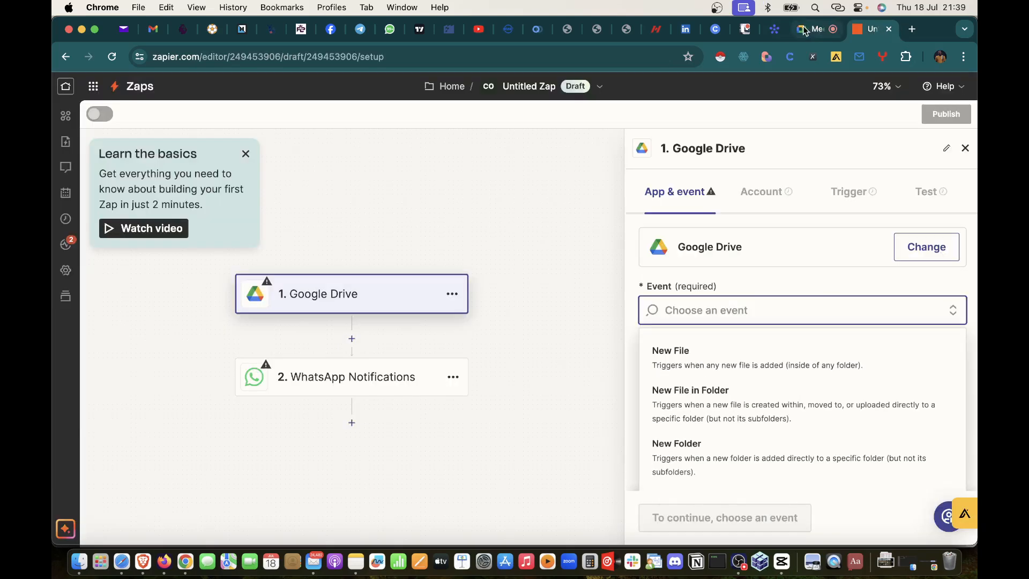
click(815, 32)
Set the Google Drive trigger event to New File and continue.
click(875, 29)
click(681, 355)
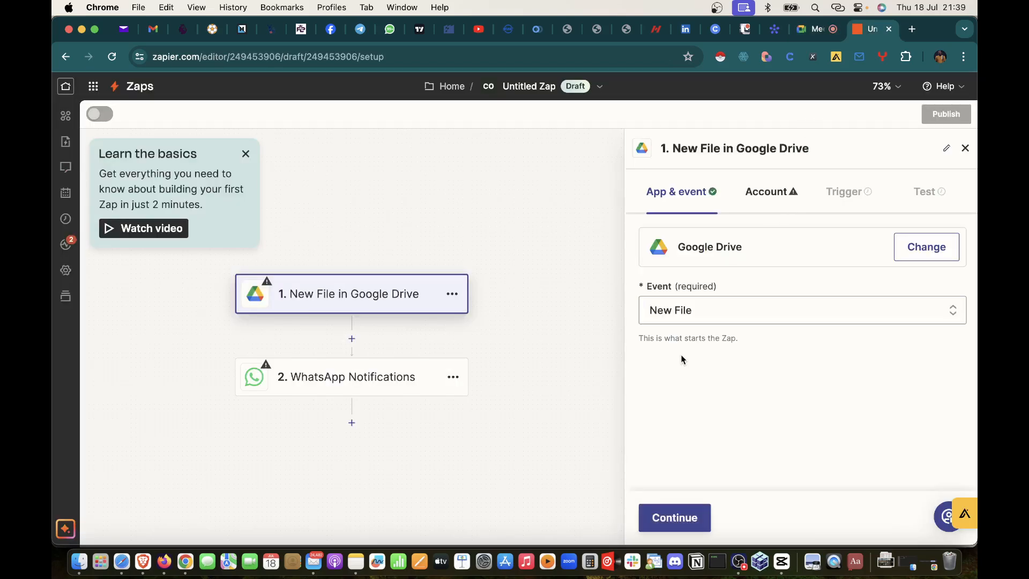
click(674, 519)
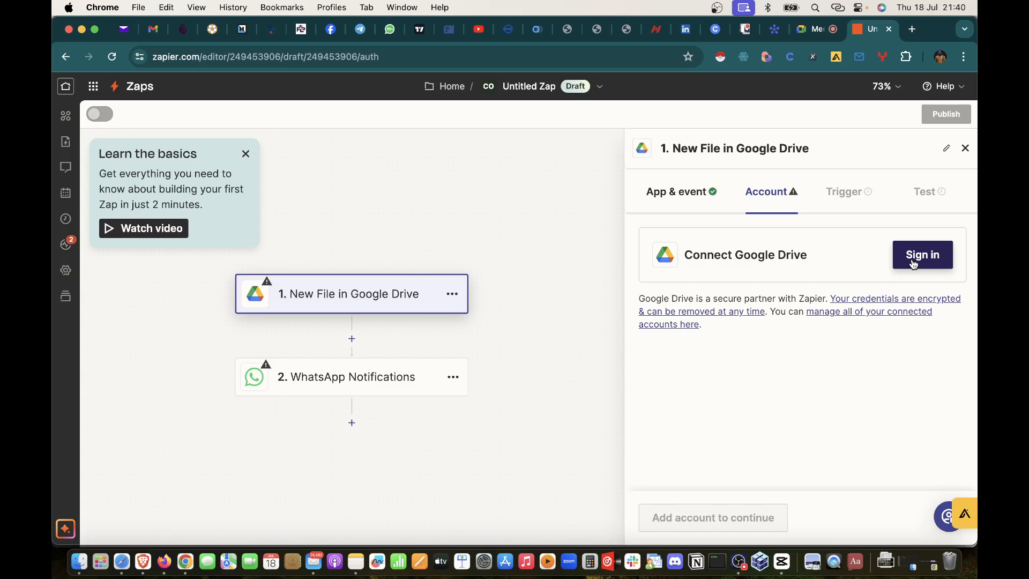
Sign in with the Google account and allow Zapier access to Google Drive.
click(913, 263)
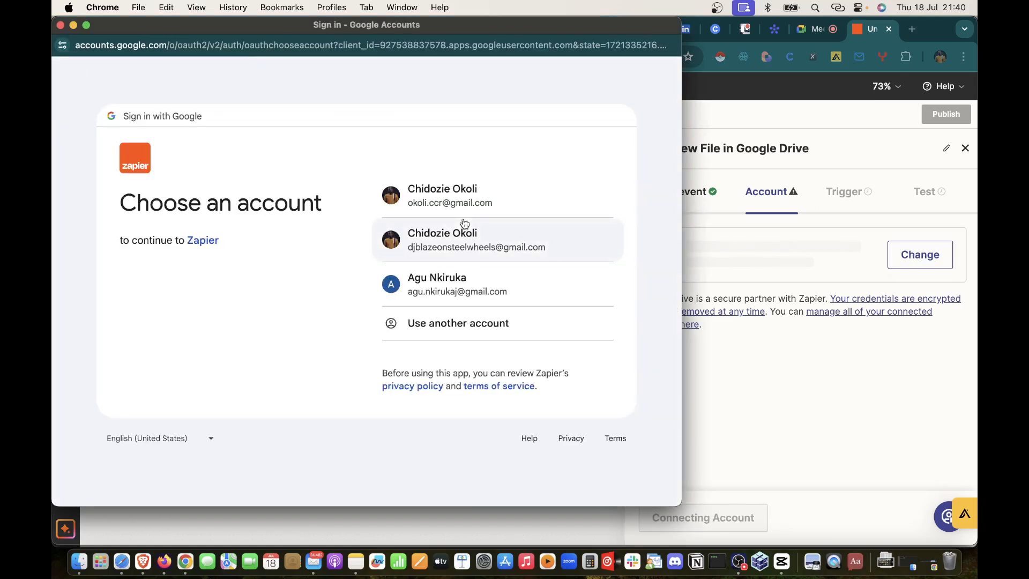
click(440, 246)
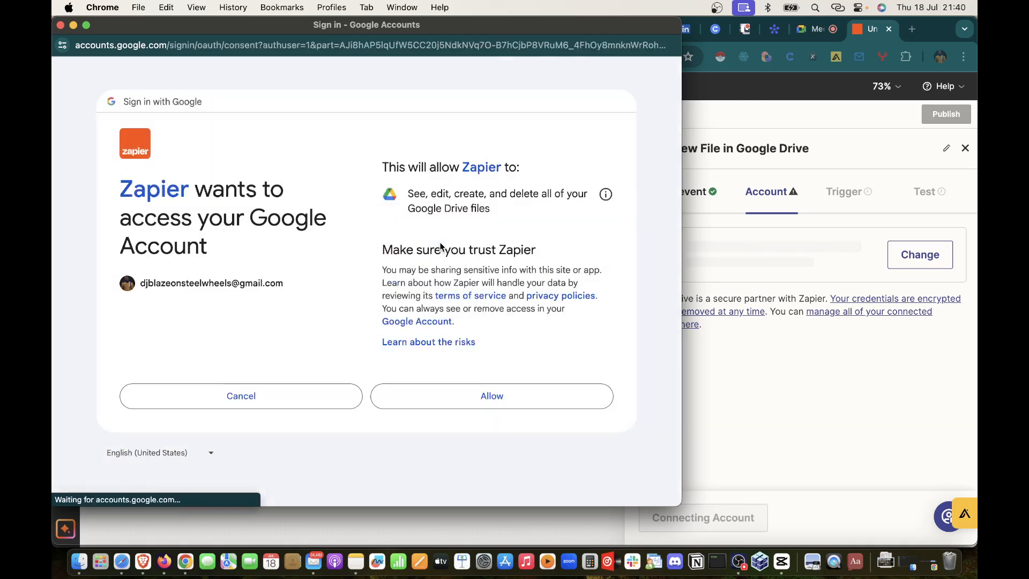
click(471, 398)
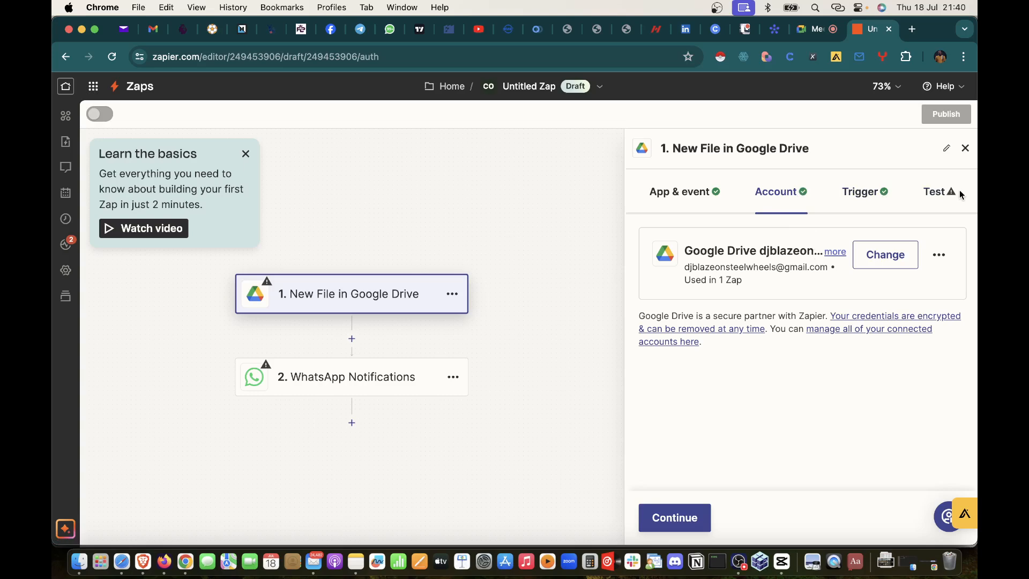
click(865, 195)
Choose My Google Drive as the drive to watch and save the trigger settings.
click(731, 293)
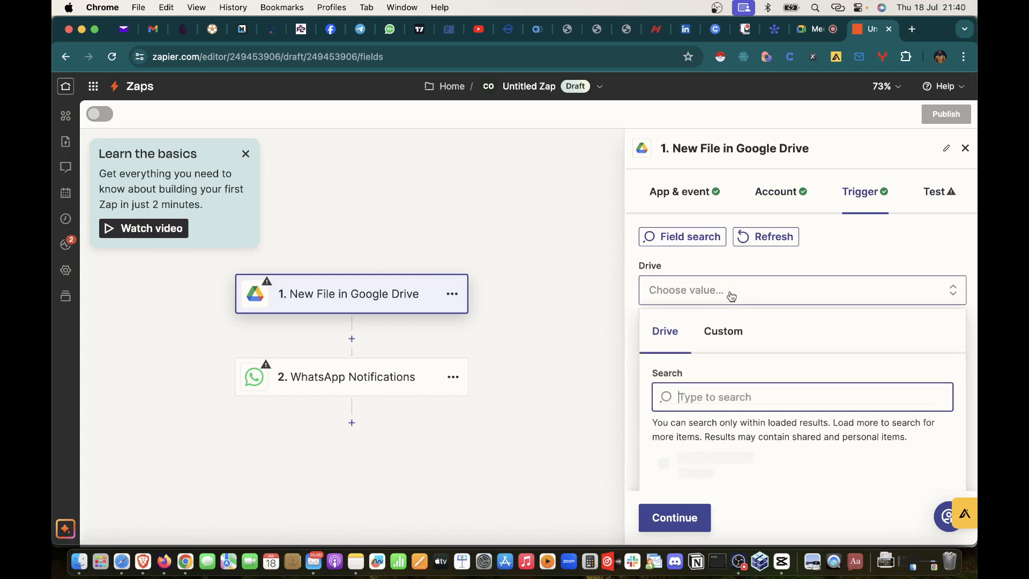
scroll(725, 377, down, 2)
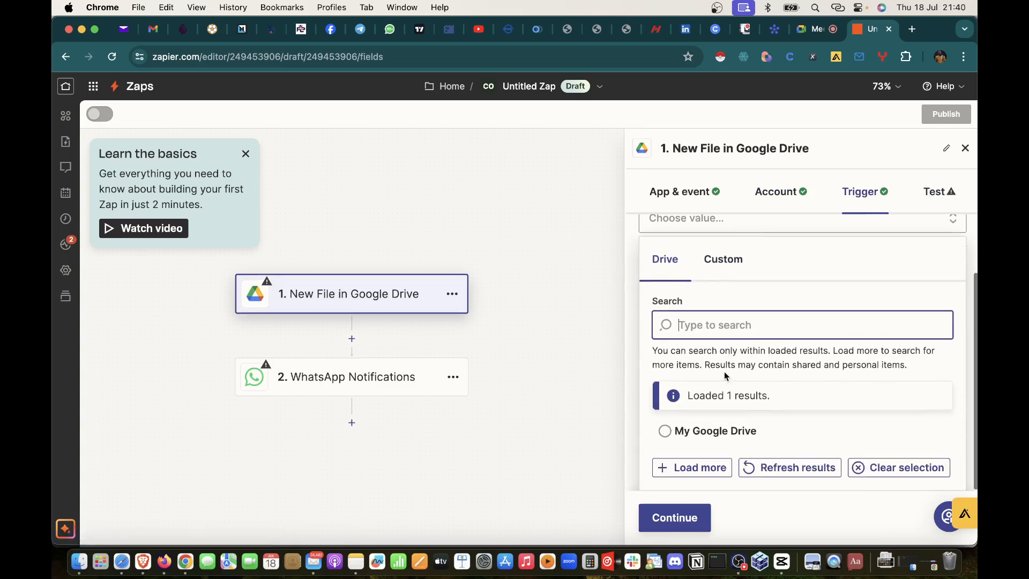
click(666, 435)
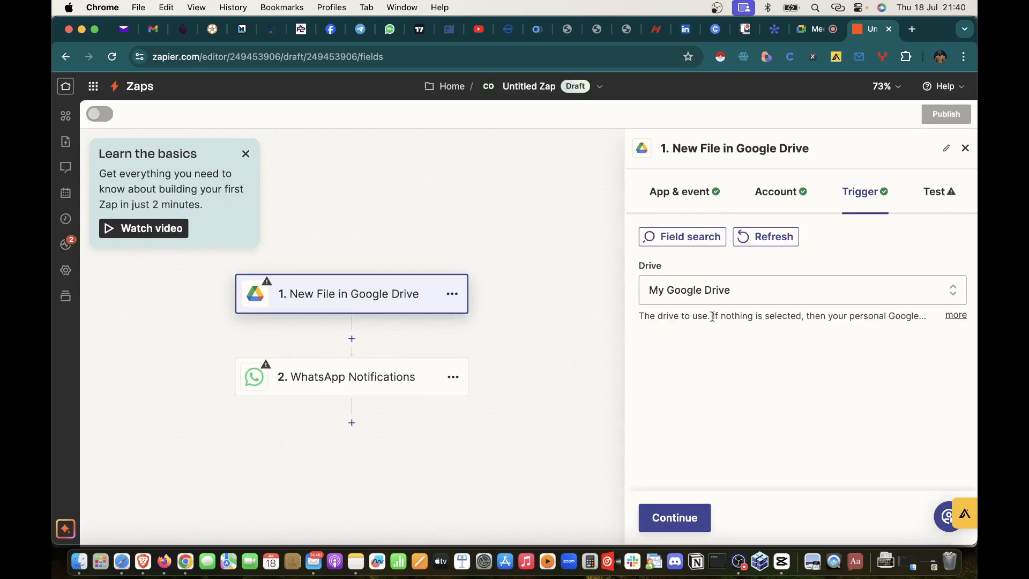
click(734, 292)
scroll(733, 430, down, 2)
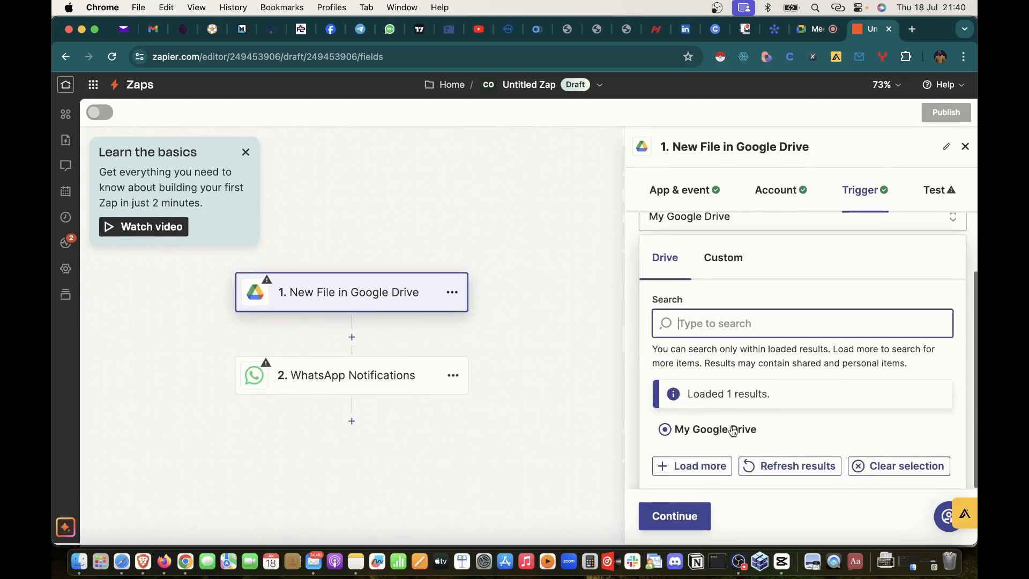
click(664, 437)
click(673, 511)
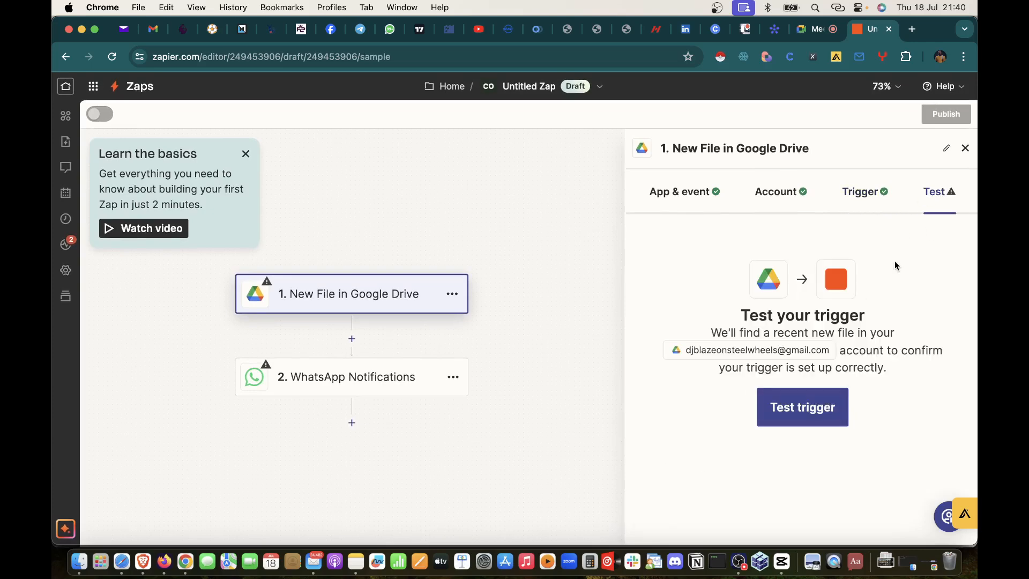
Test the trigger and continue with New File C as the sample record.
click(796, 410)
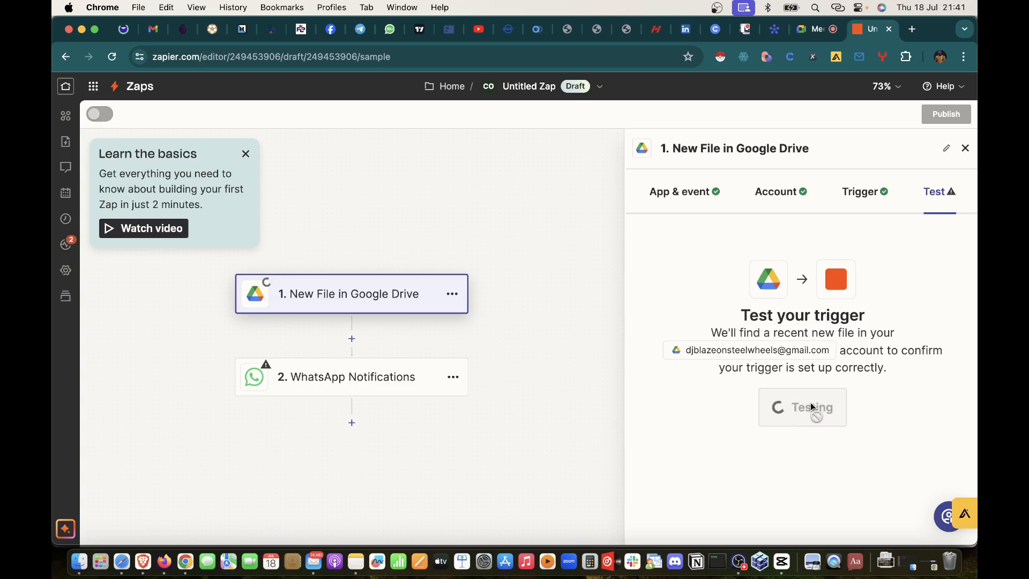
click(806, 32)
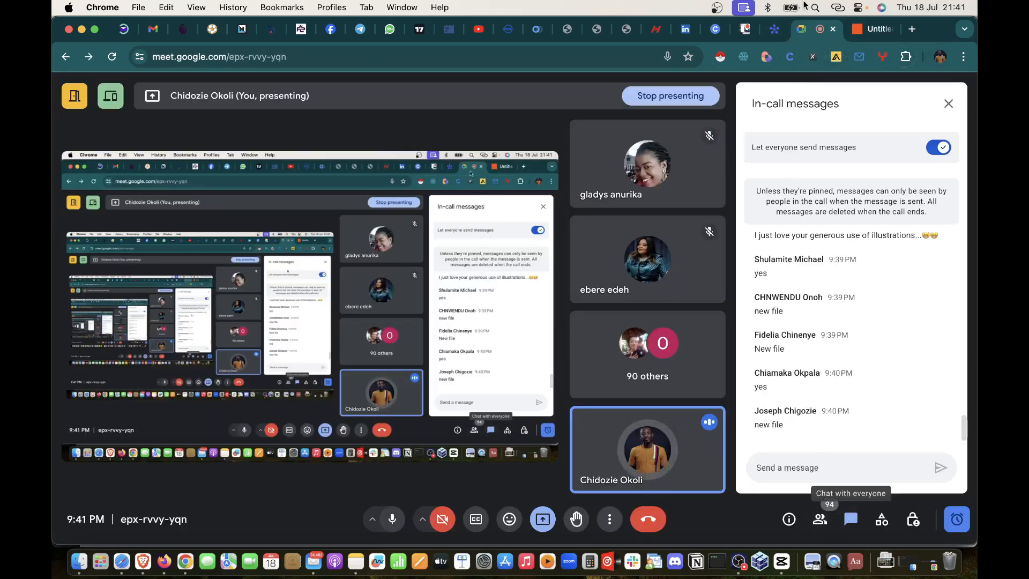
key(ctrl+Tab)
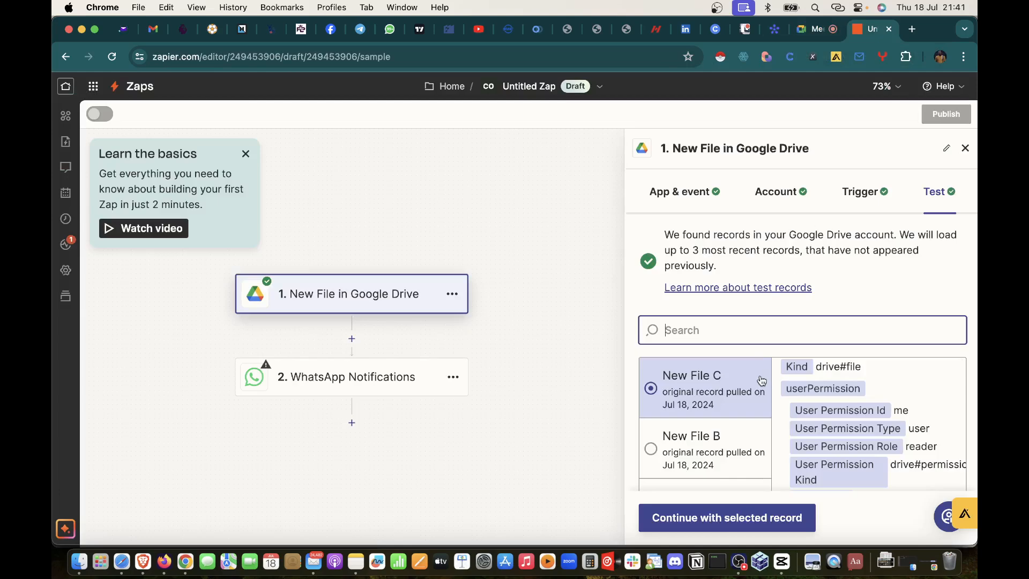
scroll(761, 380, down, 2)
scroll(761, 348, up, 2)
scroll(669, 432, down, 4)
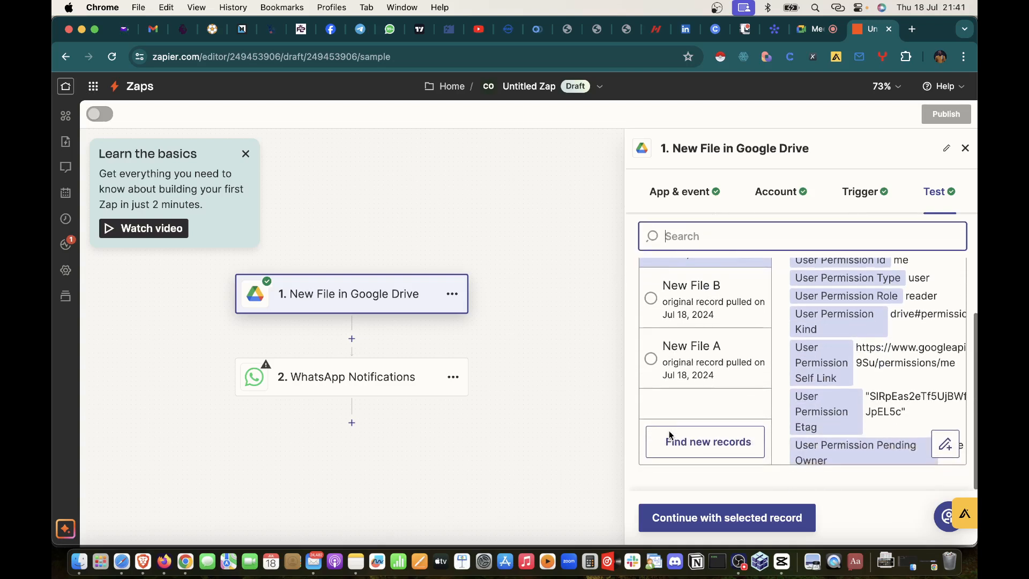
scroll(669, 430, up, 3)
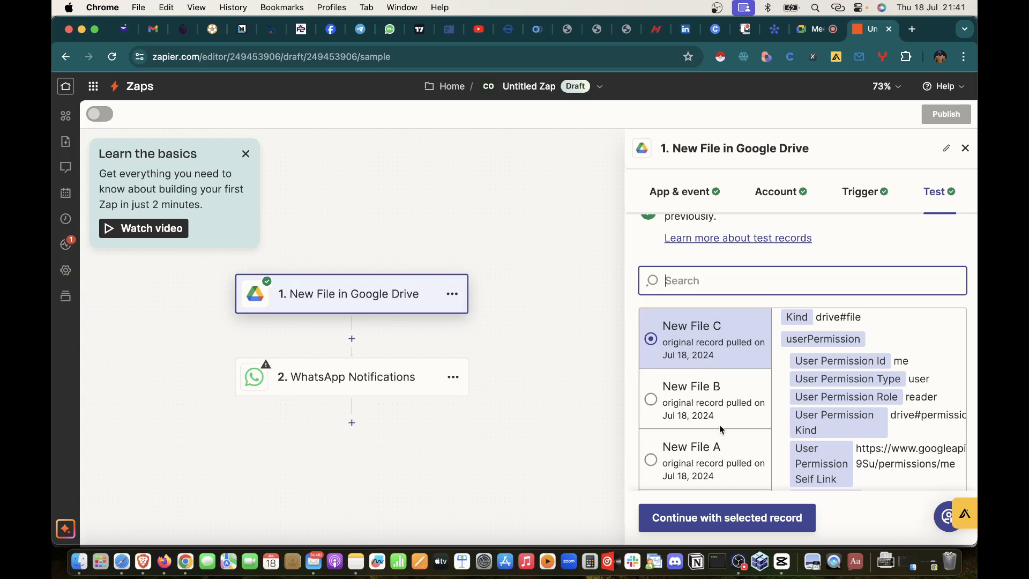
scroll(719, 424, down, 3)
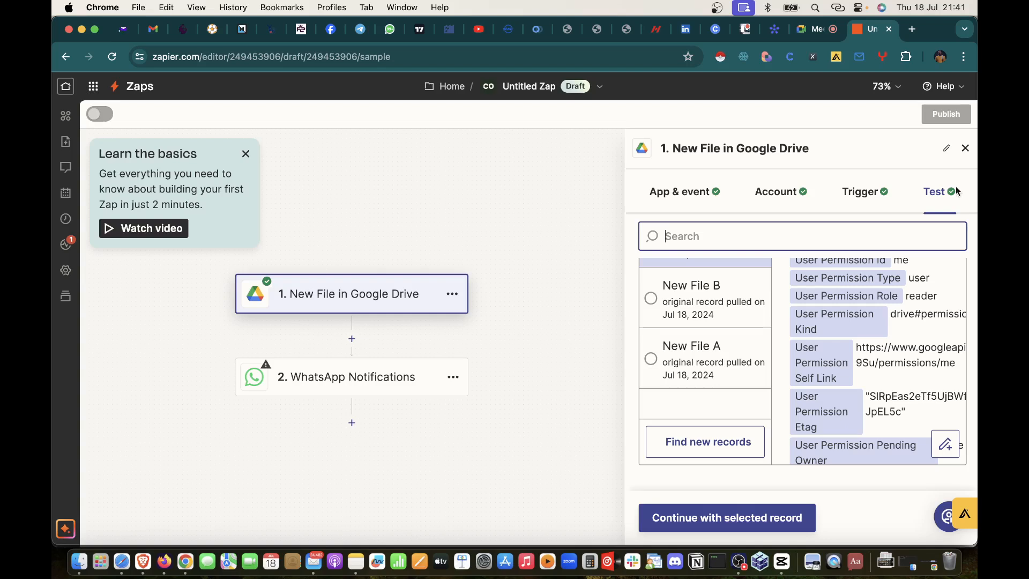
click(717, 515)
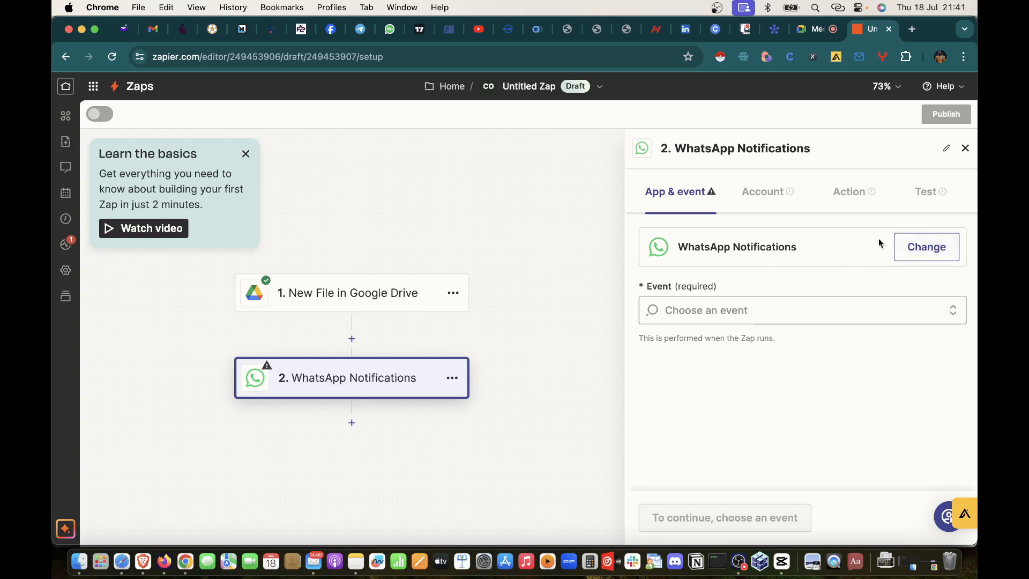
Choose Send Message as the WhatsApp Notifications event.
click(745, 309)
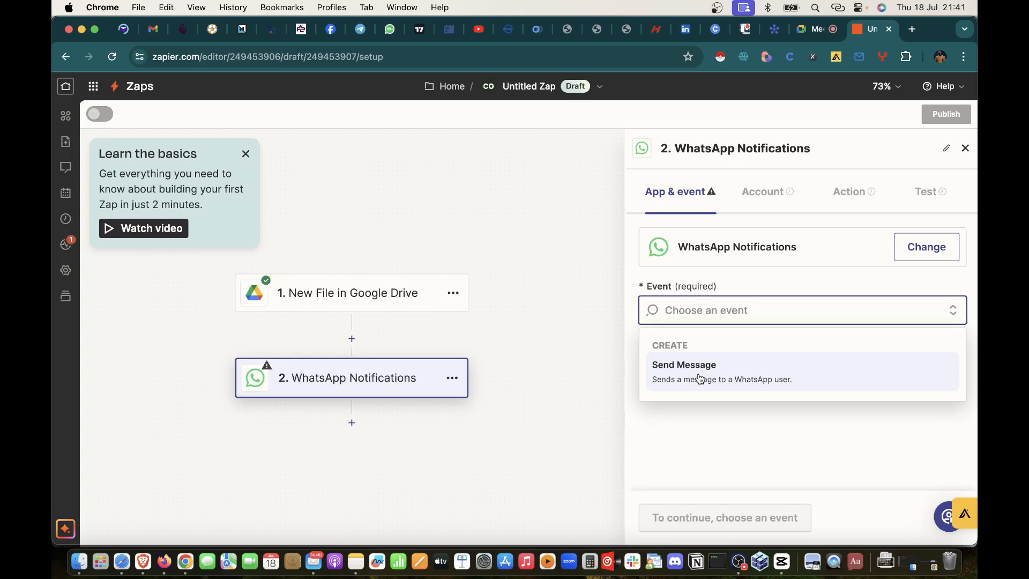
click(704, 375)
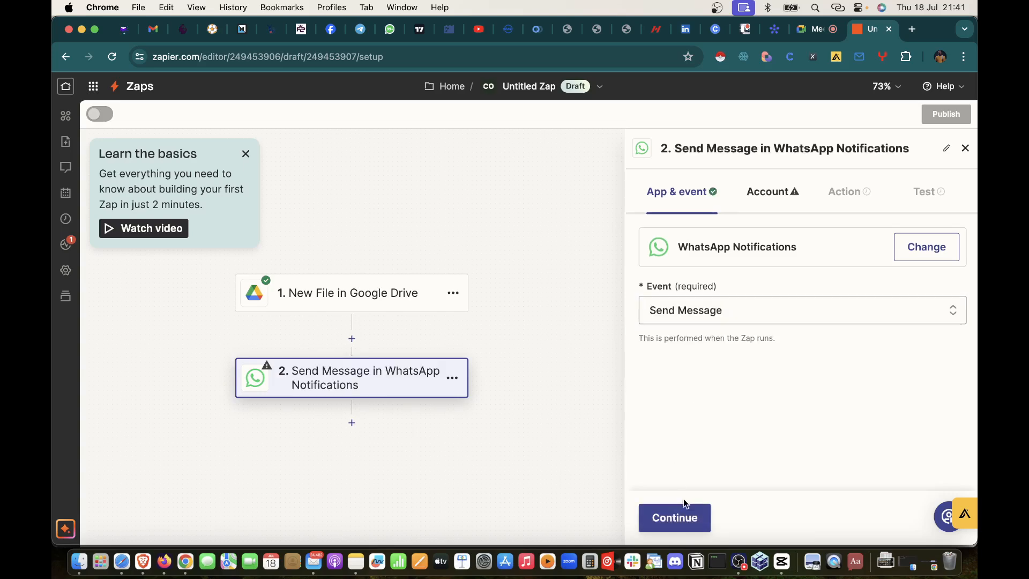
Start connecting a WhatsApp Notifications account, then close the sign-in window.
click(686, 518)
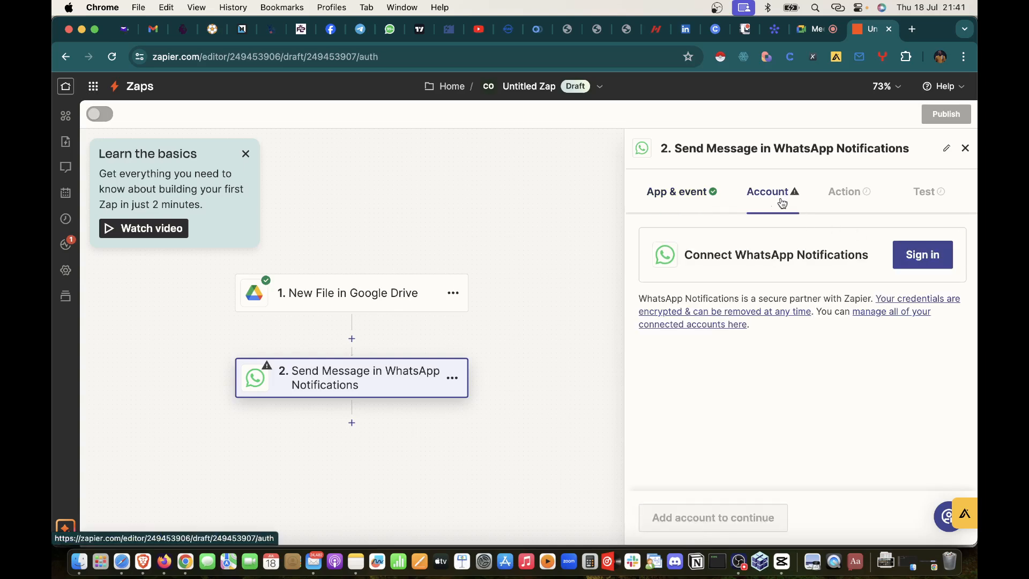
click(928, 256)
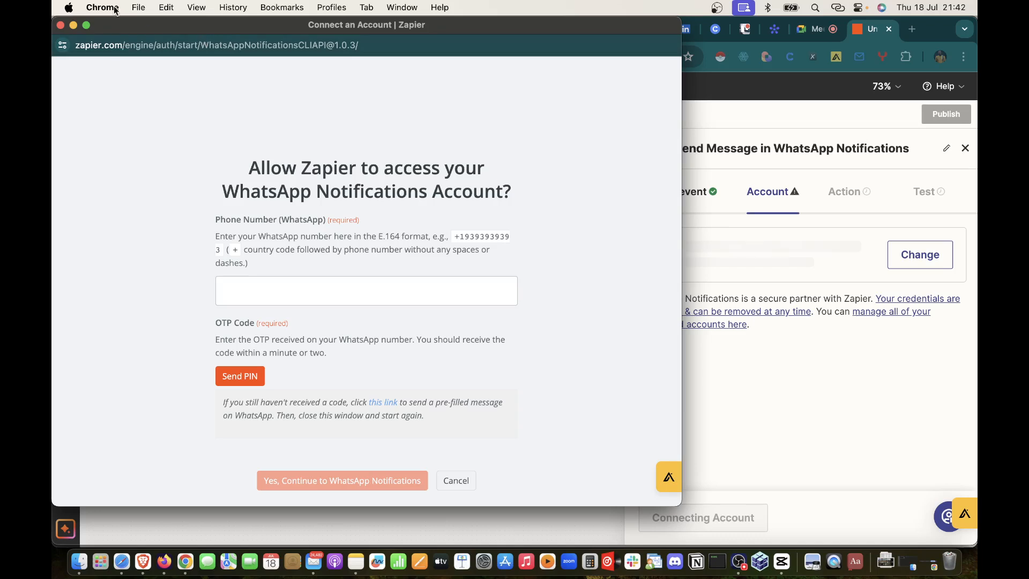
click(61, 26)
Review the app choice without changing it and reopen the WhatsApp account connection window.
click(691, 202)
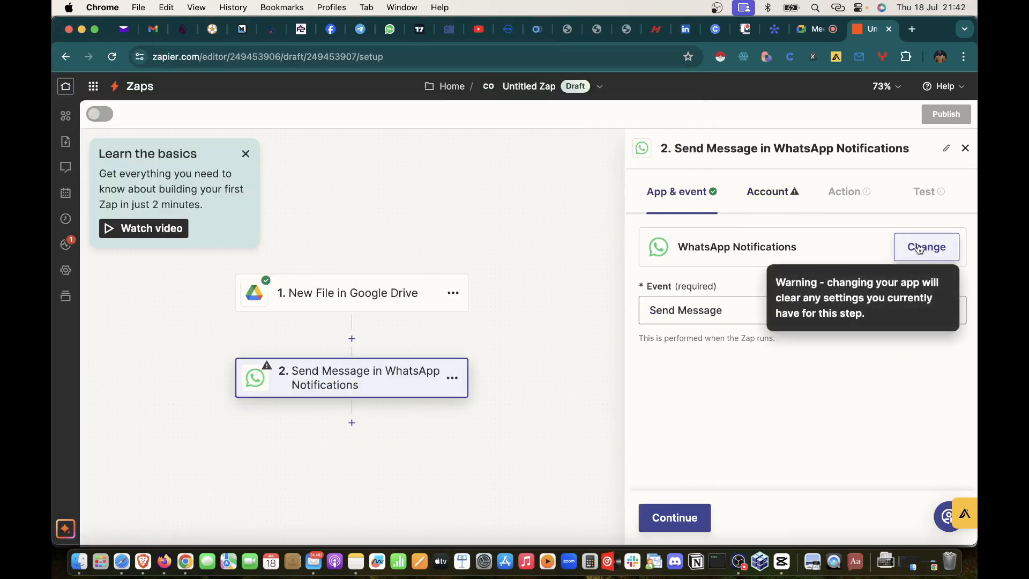
click(919, 247)
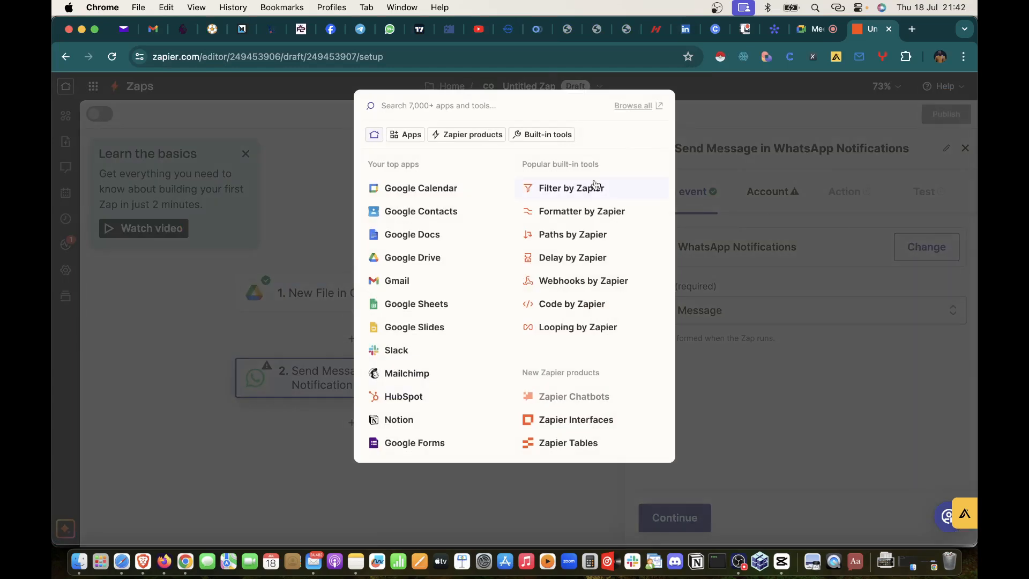
click(787, 227)
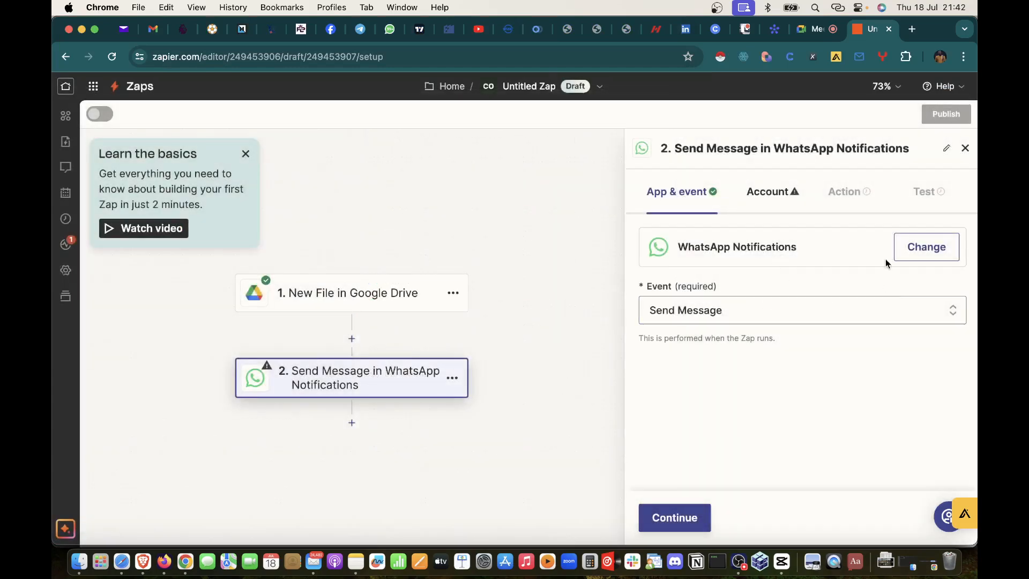
click(696, 509)
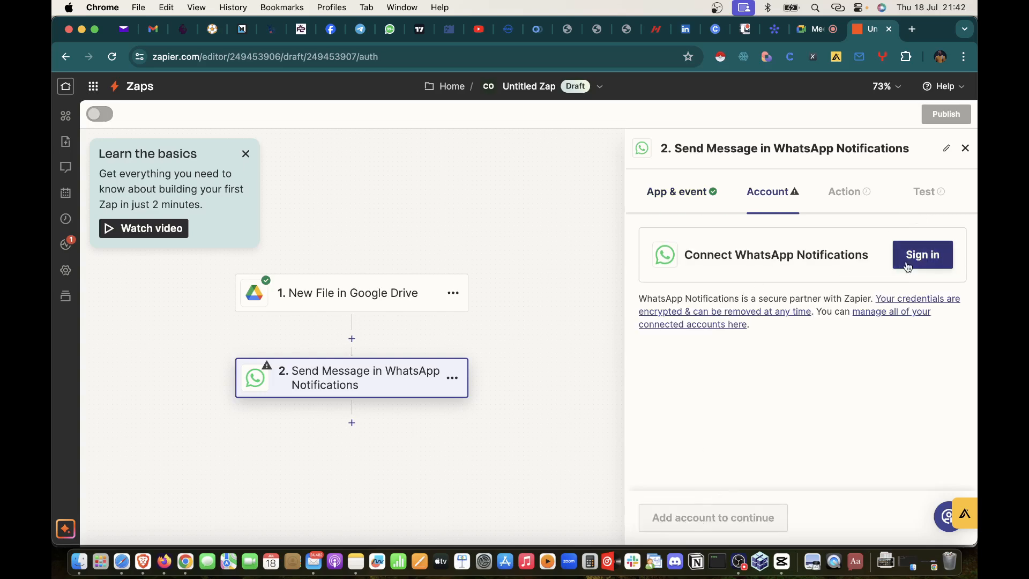
click(922, 255)
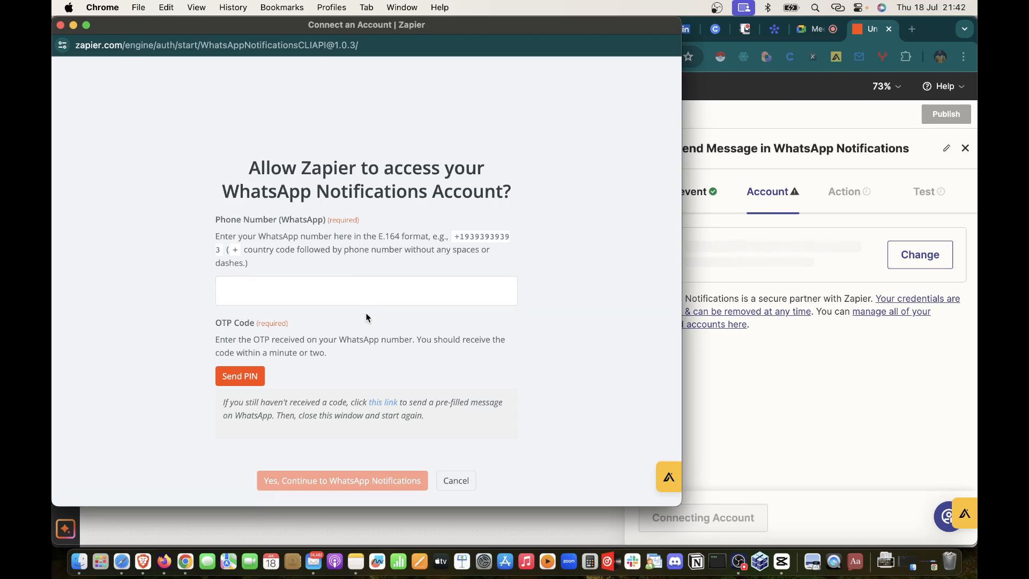
Enter the WhatsApp phone number and request a verification PIN.
scroll(366, 315, down, 2)
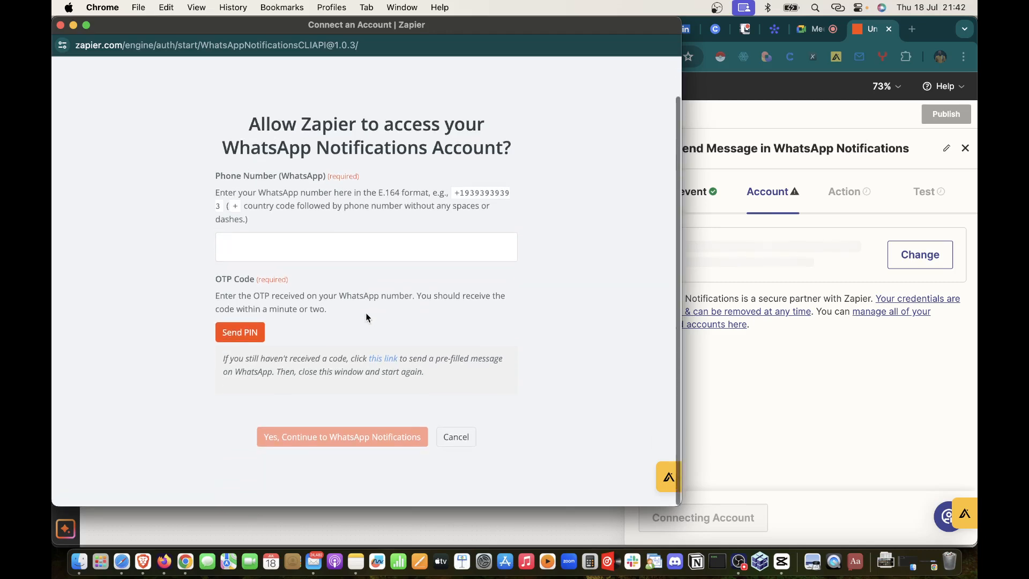
click(281, 246)
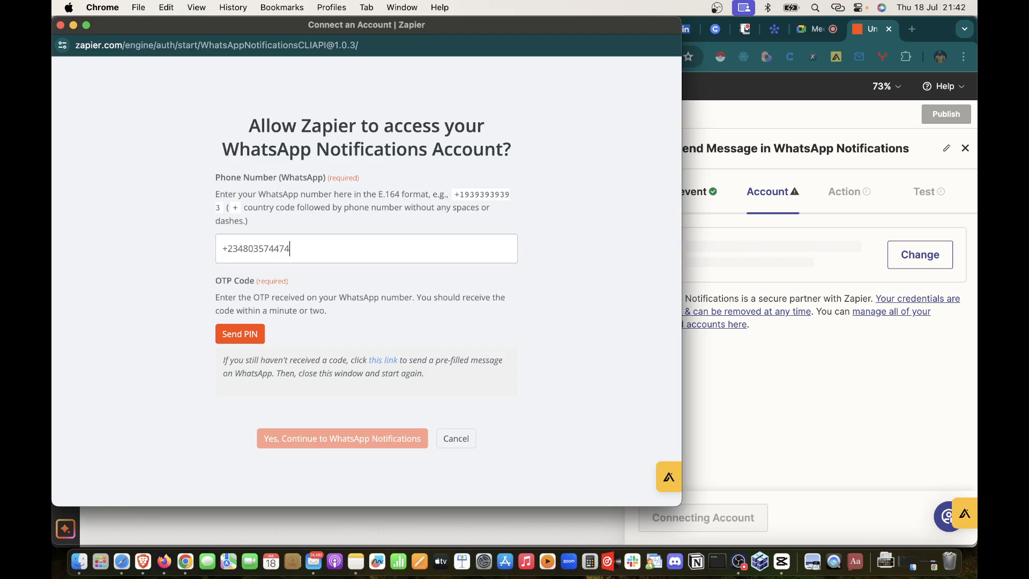
click(238, 334)
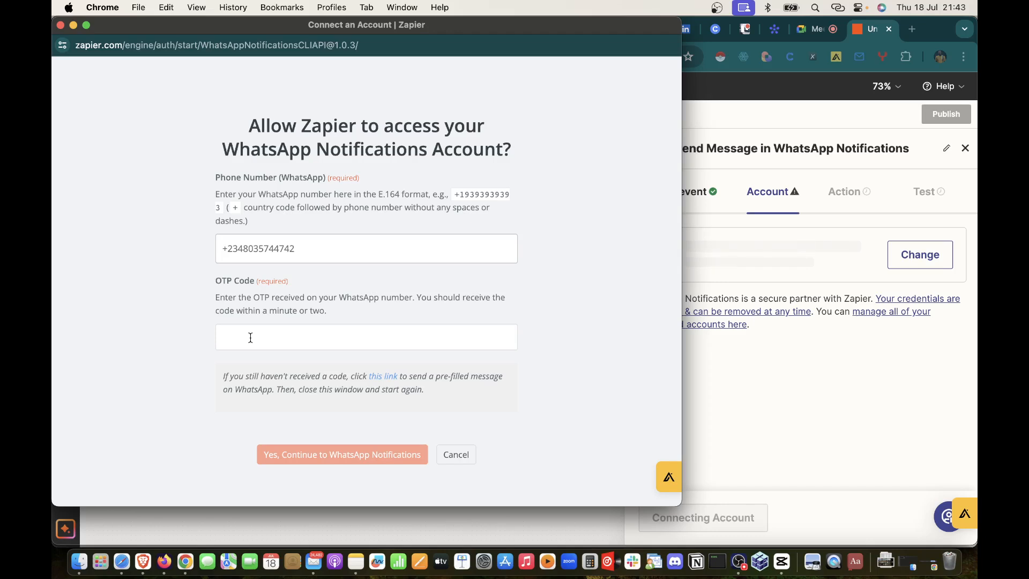
Enter the received OTP, authorise Zapier with the verified account, and proceed to action settings.
click(250, 337)
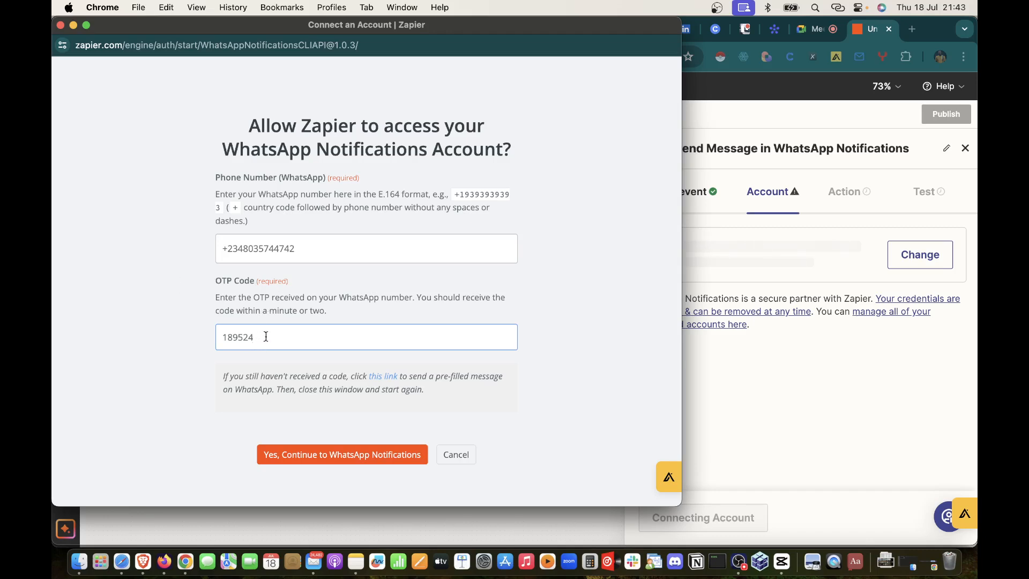
click(313, 455)
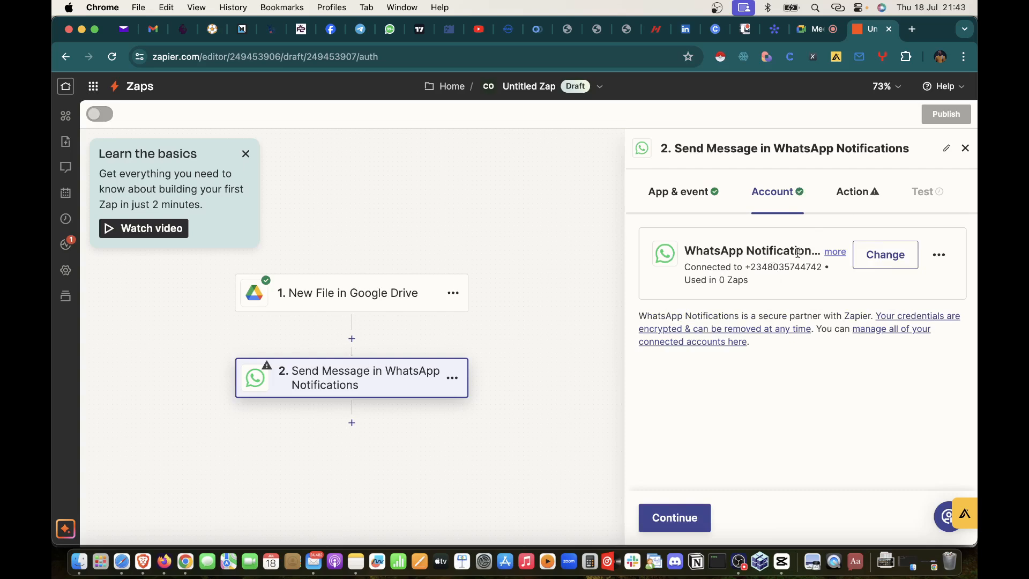
click(667, 521)
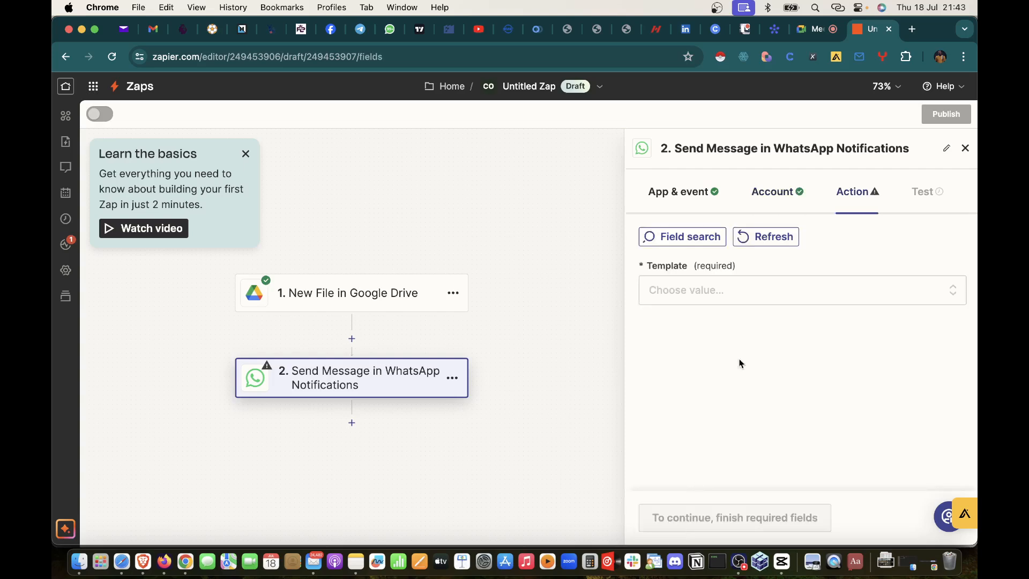
Choose New Message as the WhatsApp message template.
click(721, 294)
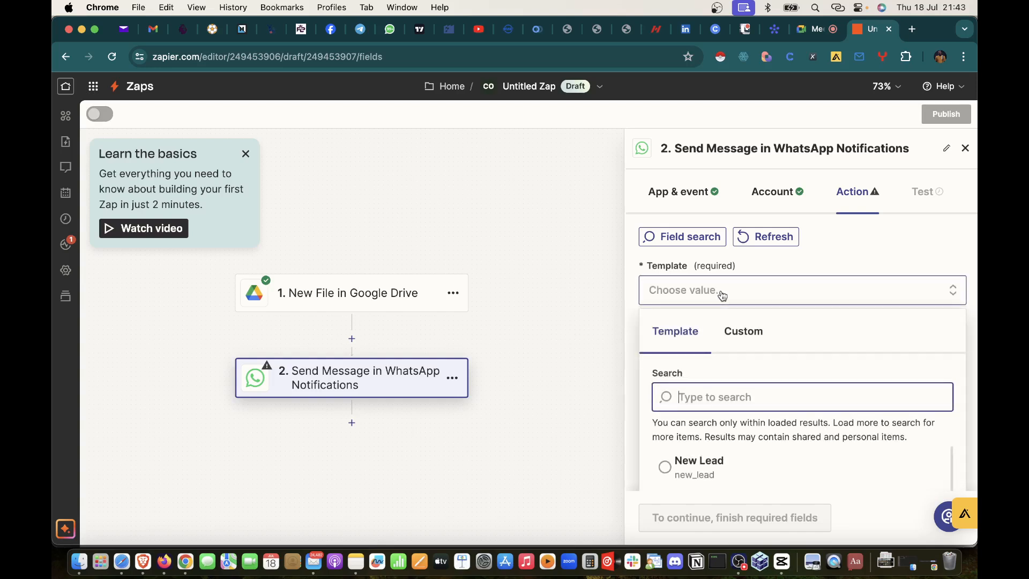
scroll(723, 332, down, 3)
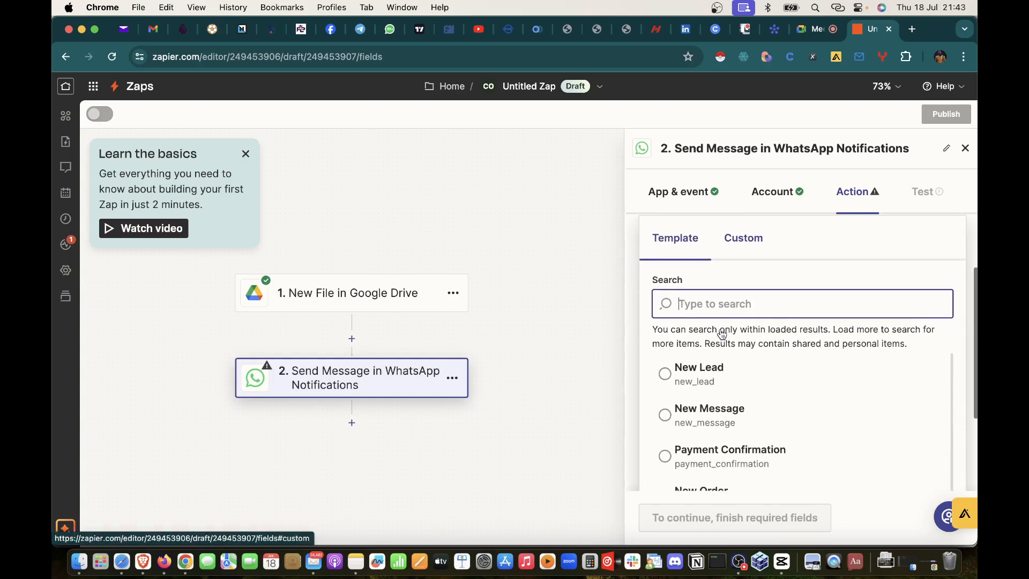
scroll(720, 329, down, 5)
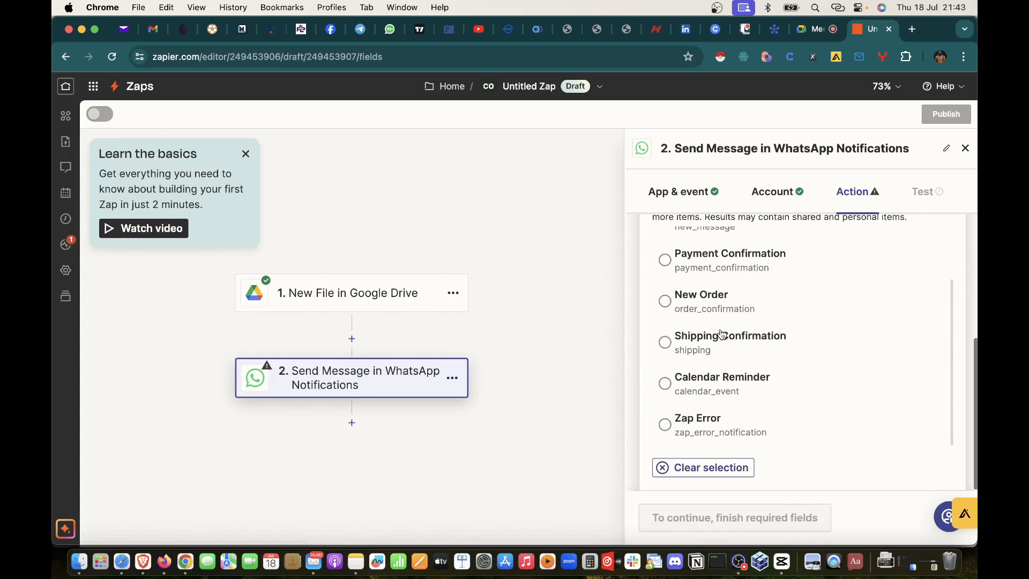
scroll(721, 336, up, 6)
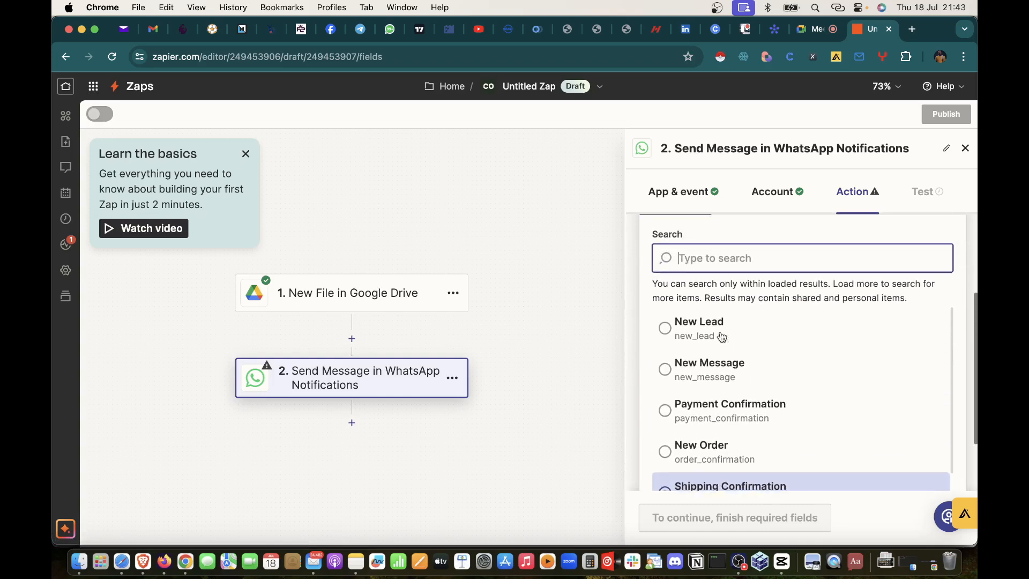
scroll(717, 327, down, 1)
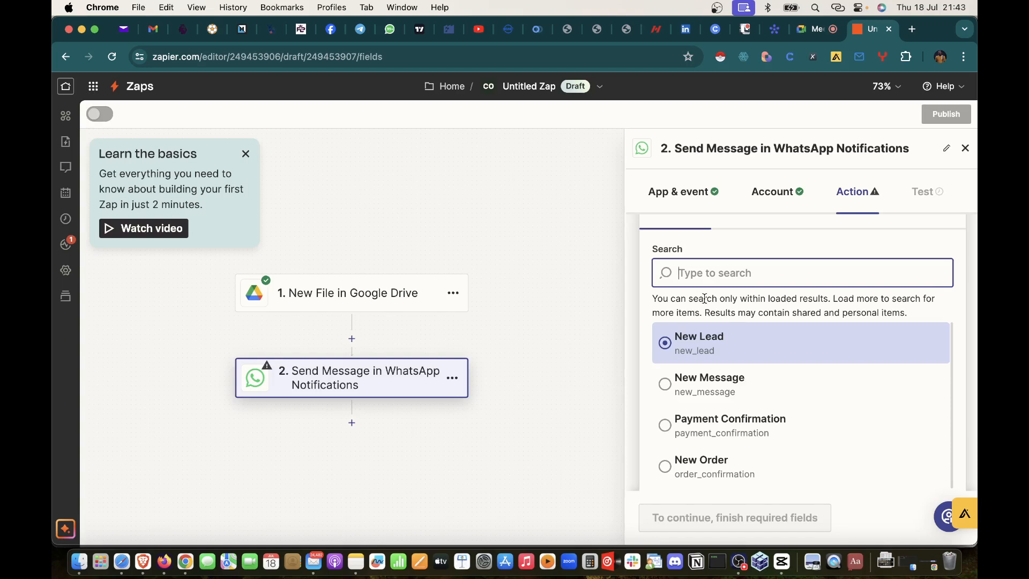
click(679, 344)
click(677, 388)
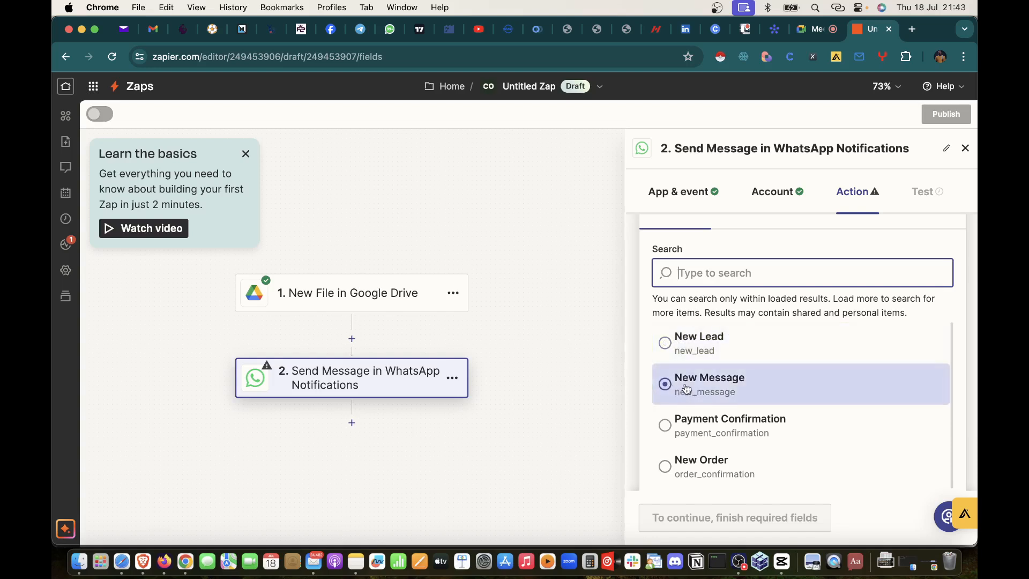
click(690, 389)
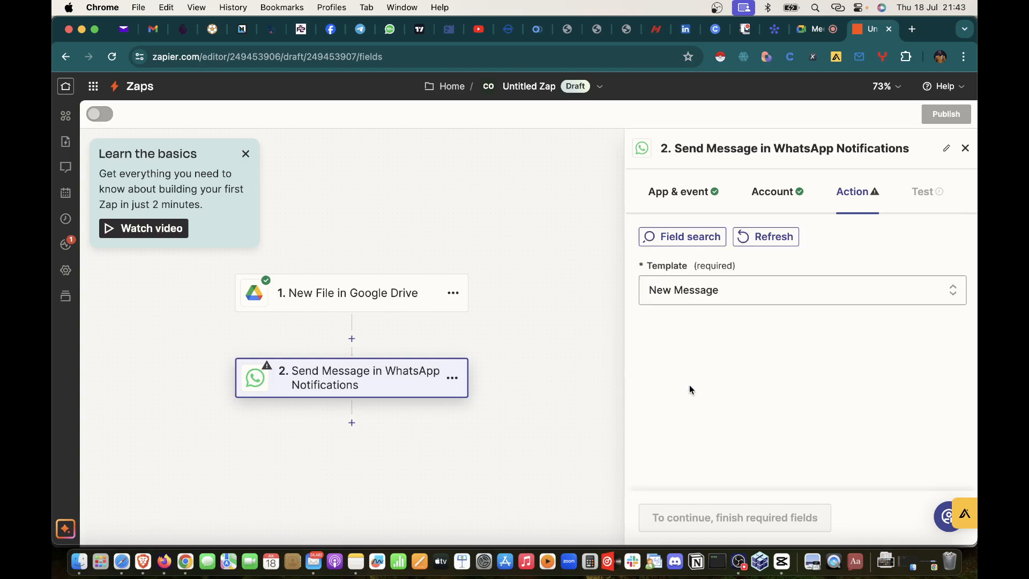
Insert the Drive File value into Name, then delete it and close the data list.
scroll(774, 344, down, 1)
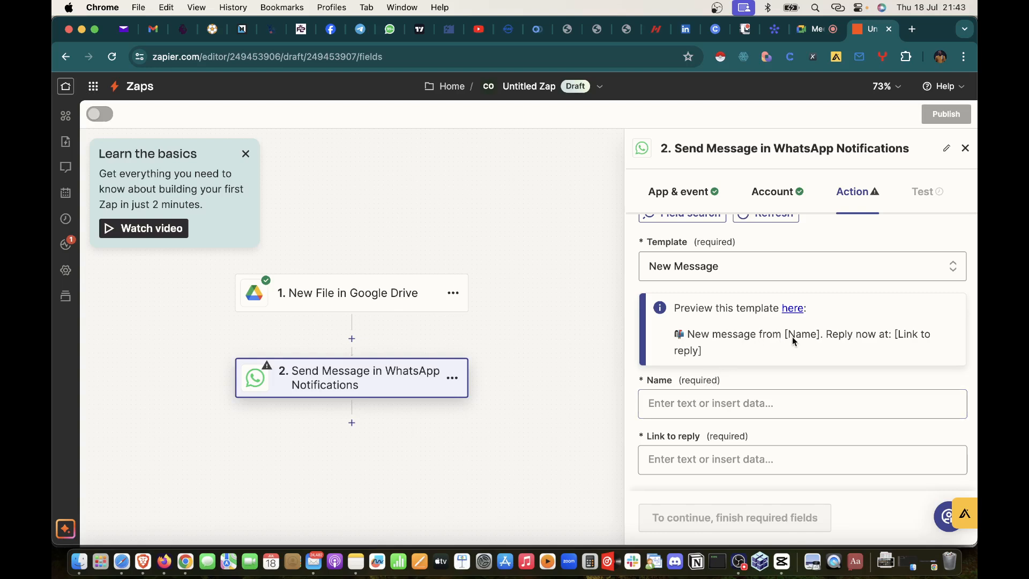
click(669, 403)
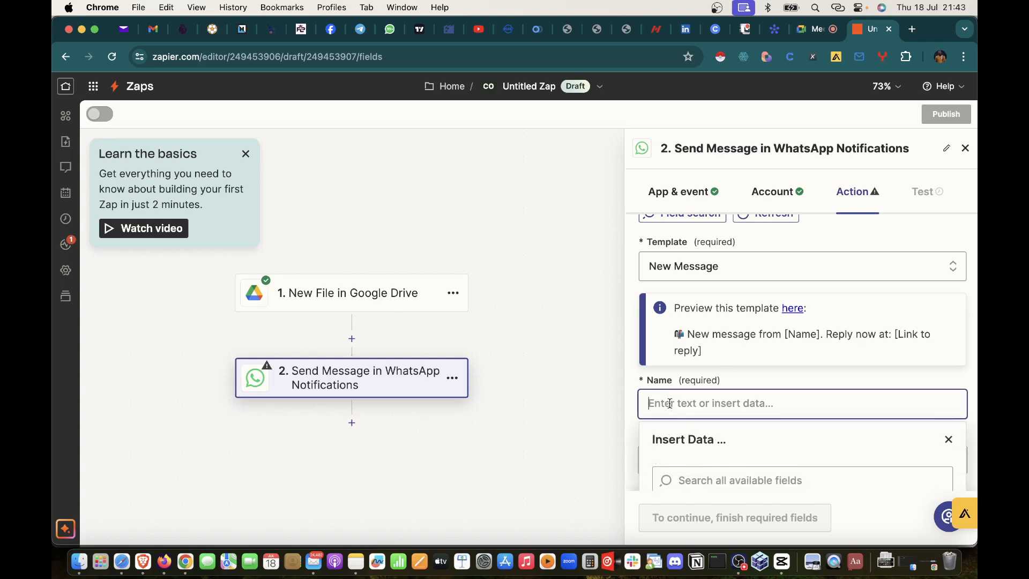
scroll(669, 403, down, 4)
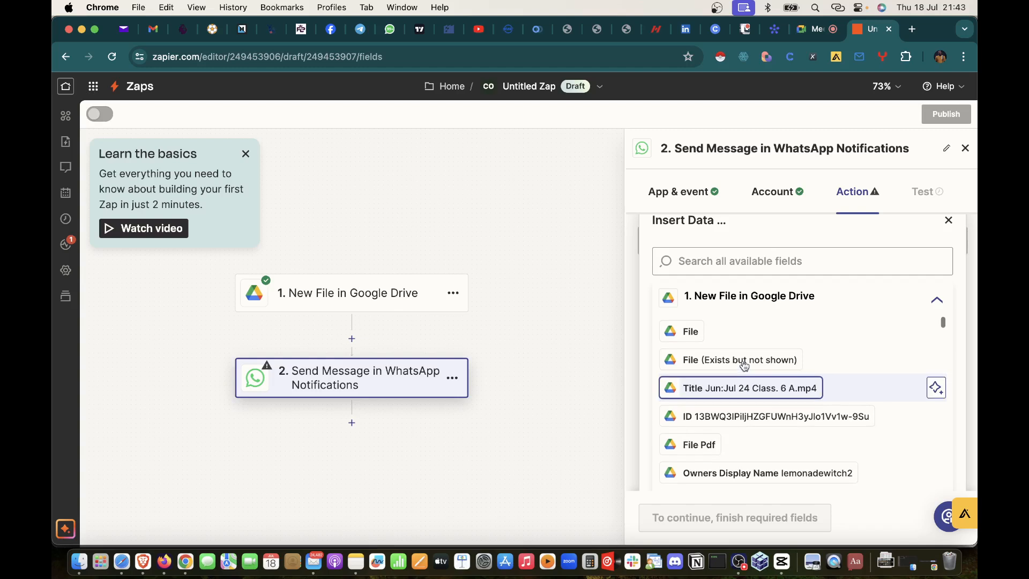
click(692, 329)
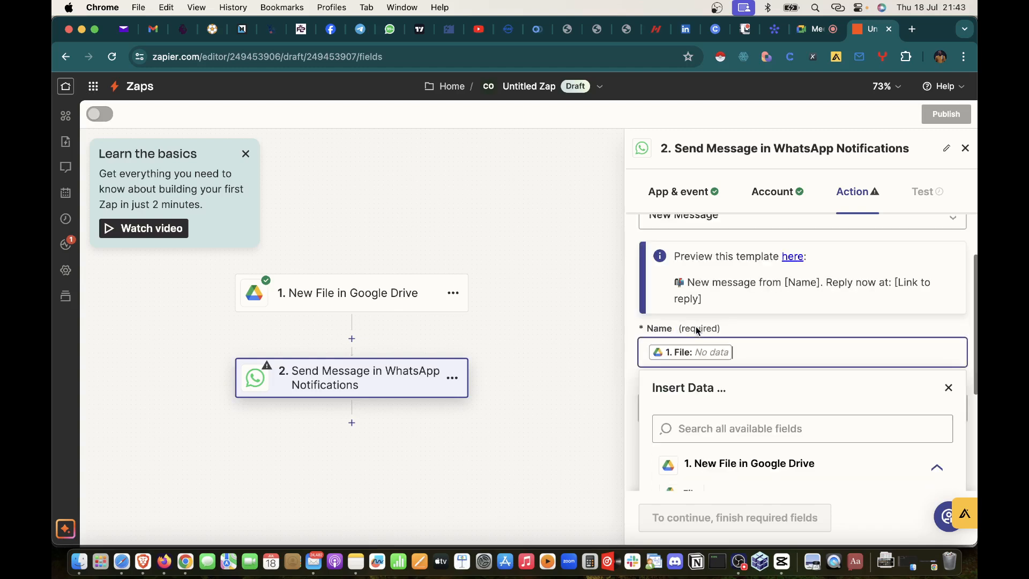
key(BackSpace)
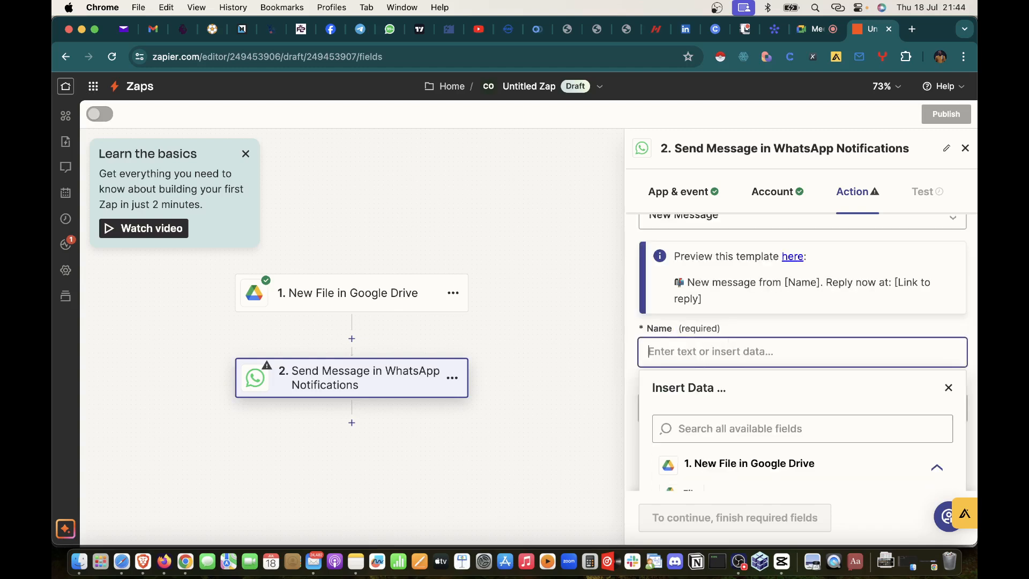
scroll(717, 411, down, 8)
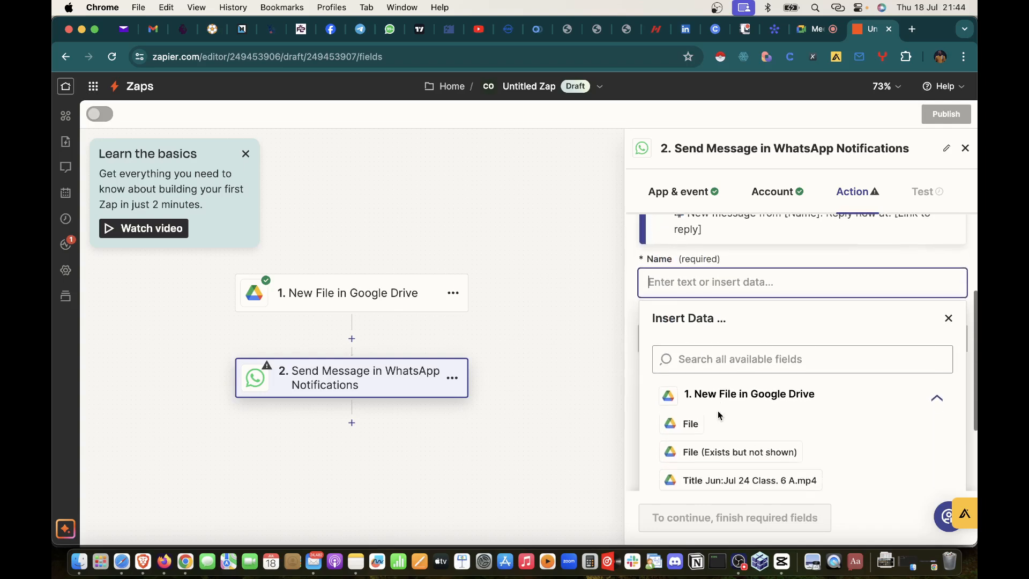
click(831, 249)
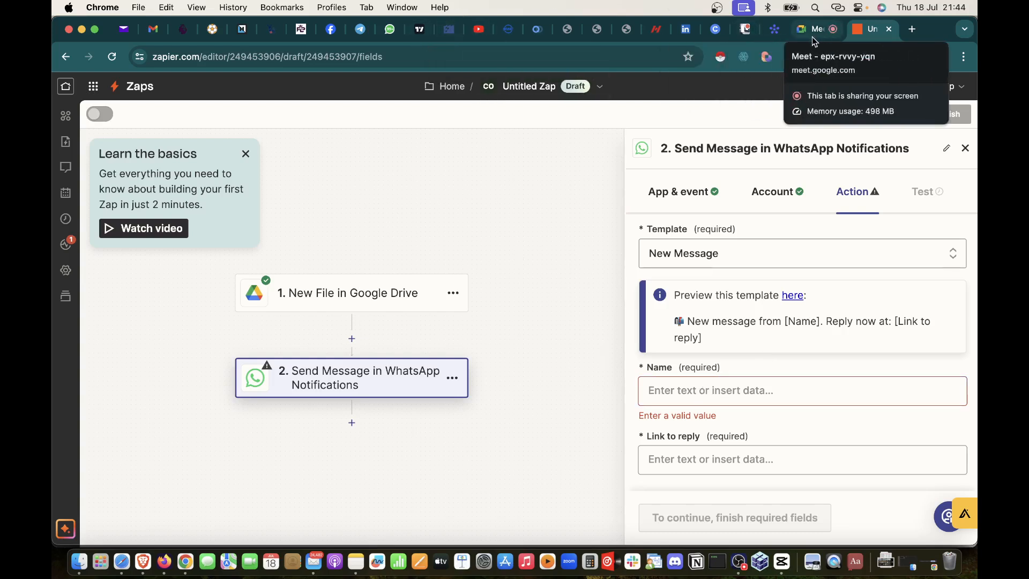
Bring up Google Drive in Firefox and browse the Shared with me files.
click(170, 559)
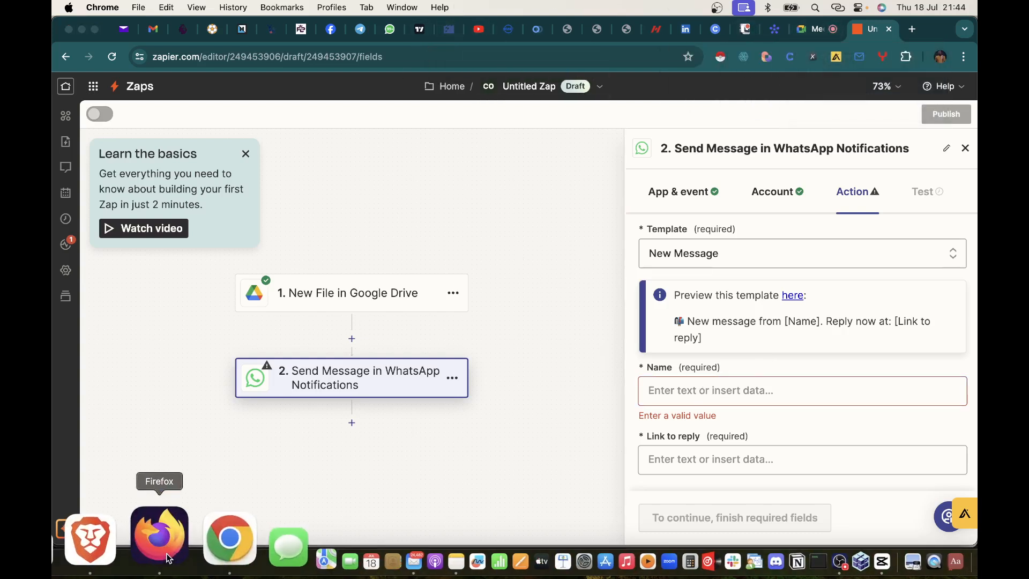
click(437, 31)
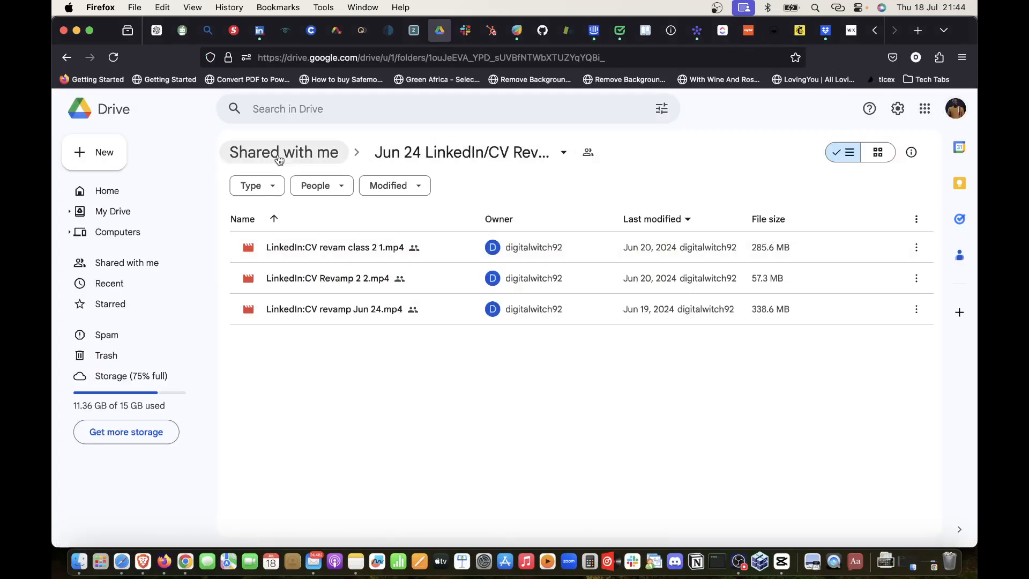
click(103, 191)
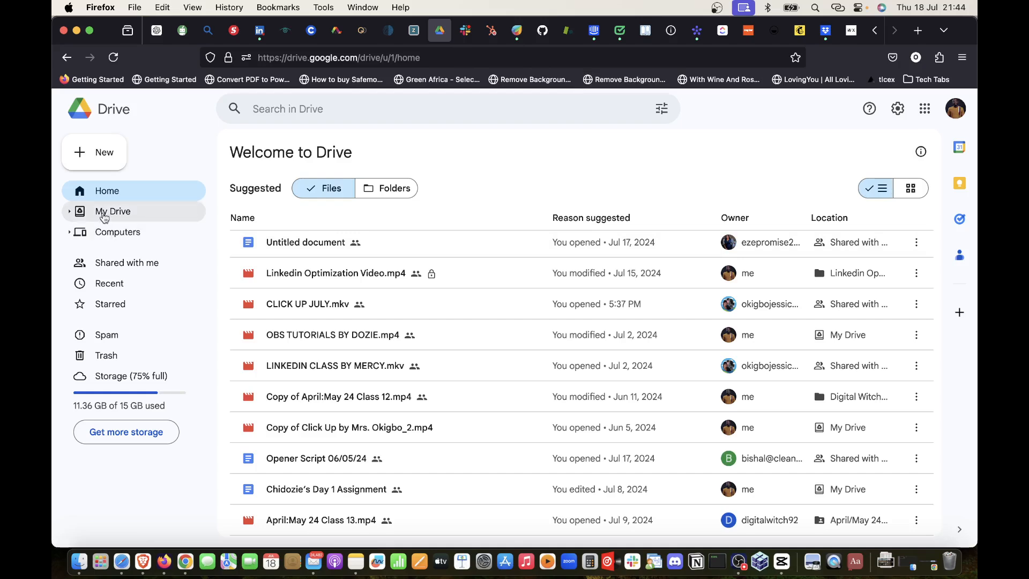
click(153, 263)
scroll(349, 338, down, 10)
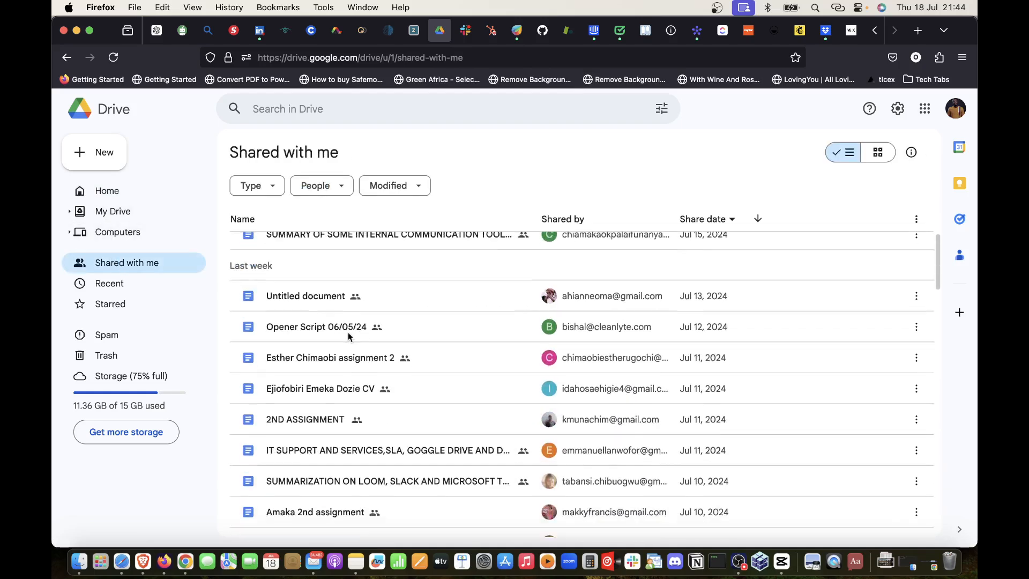
scroll(349, 336, down, 10)
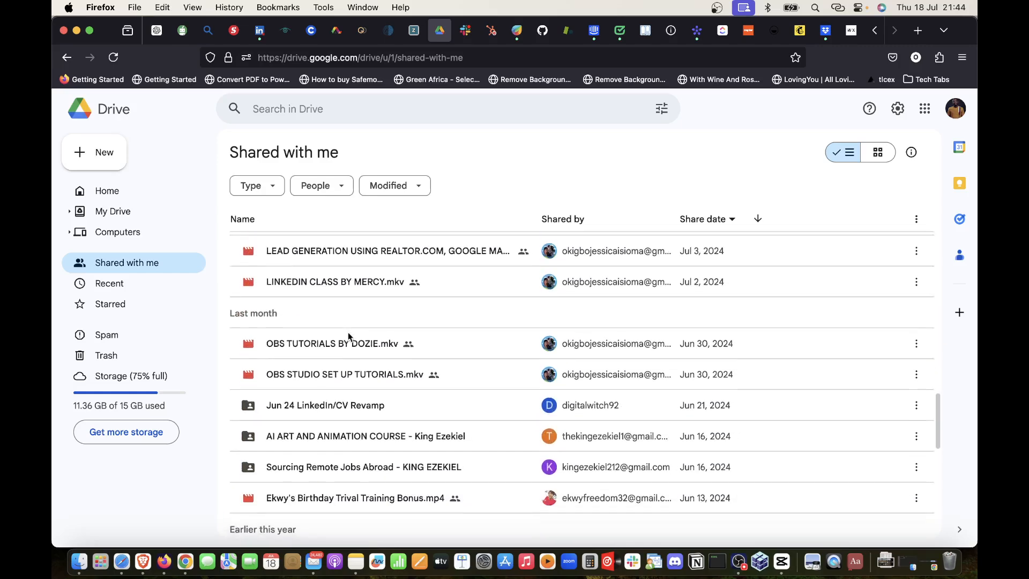
scroll(349, 336, down, 5)
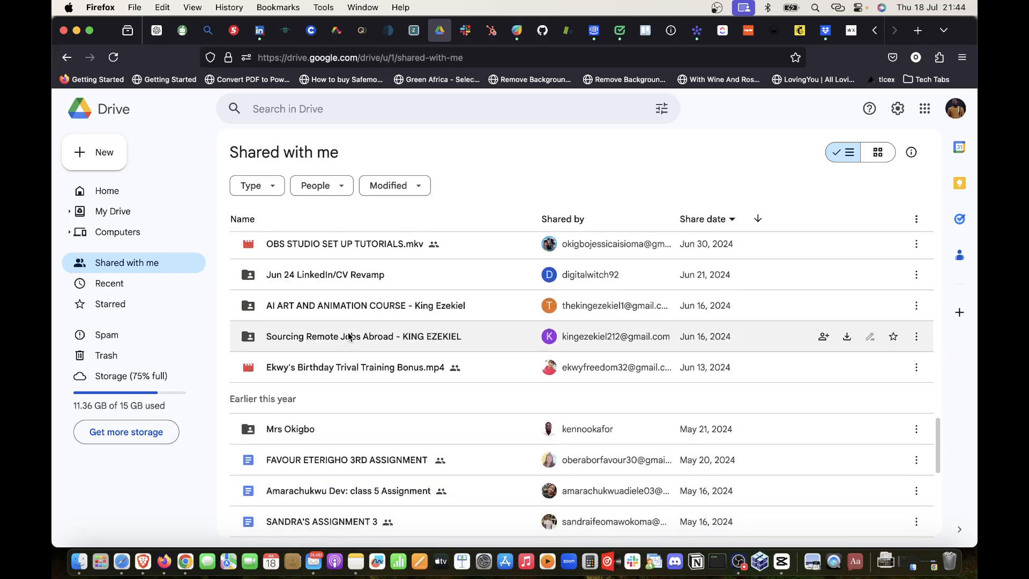
scroll(349, 336, down, 8)
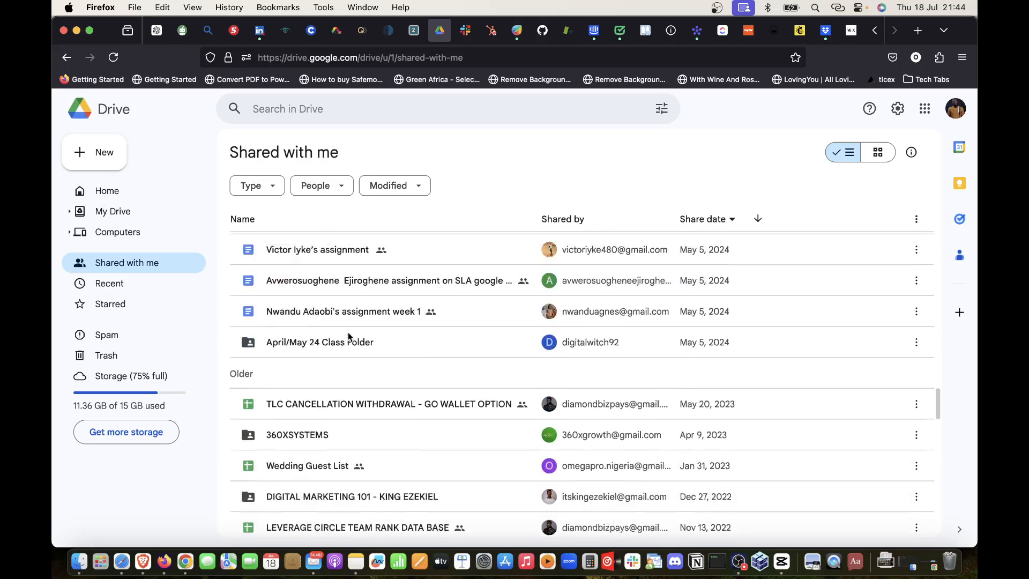
scroll(349, 336, up, 6)
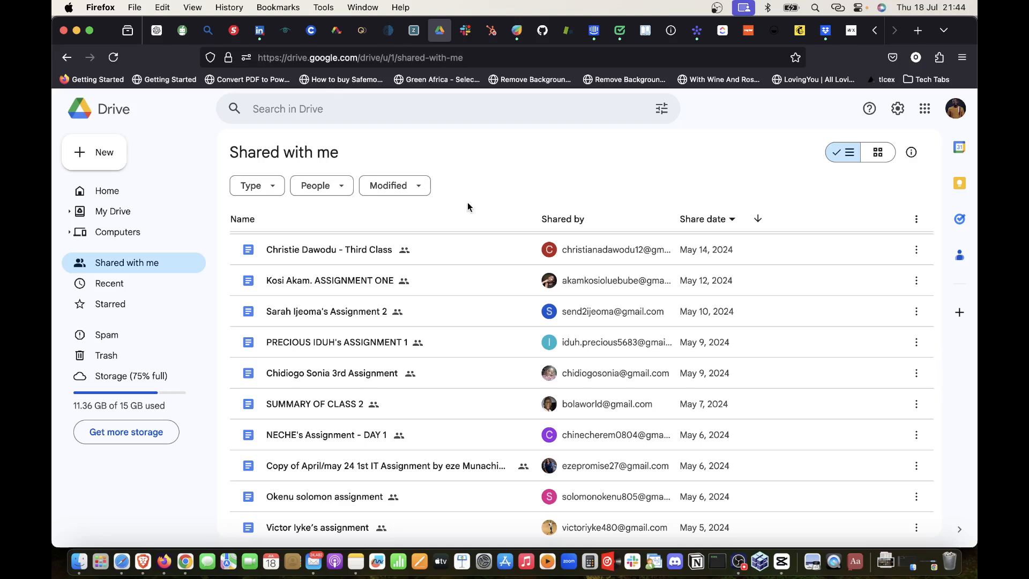
Switch Drive to the other Google account and list its shared files.
click(955, 109)
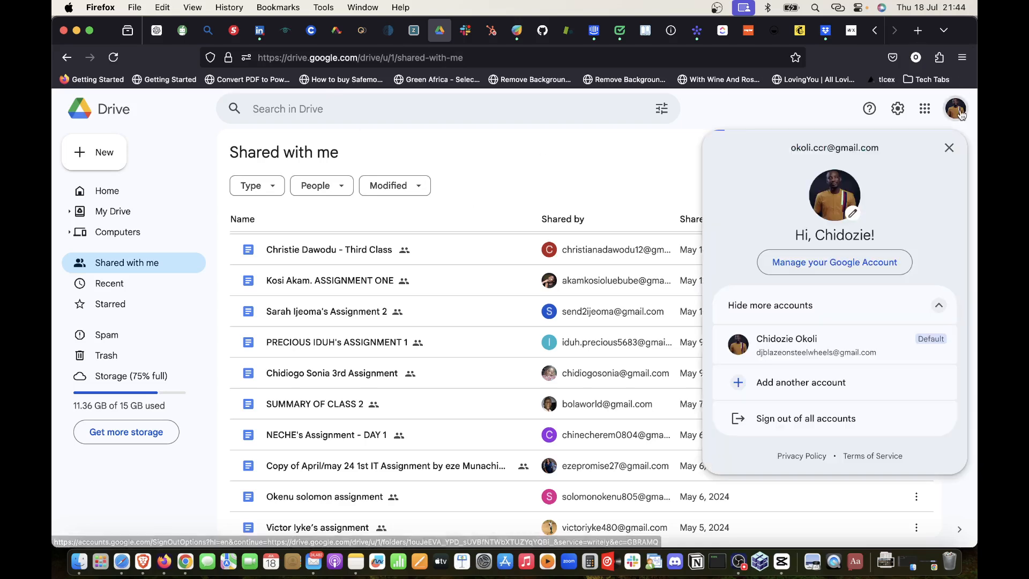
click(800, 342)
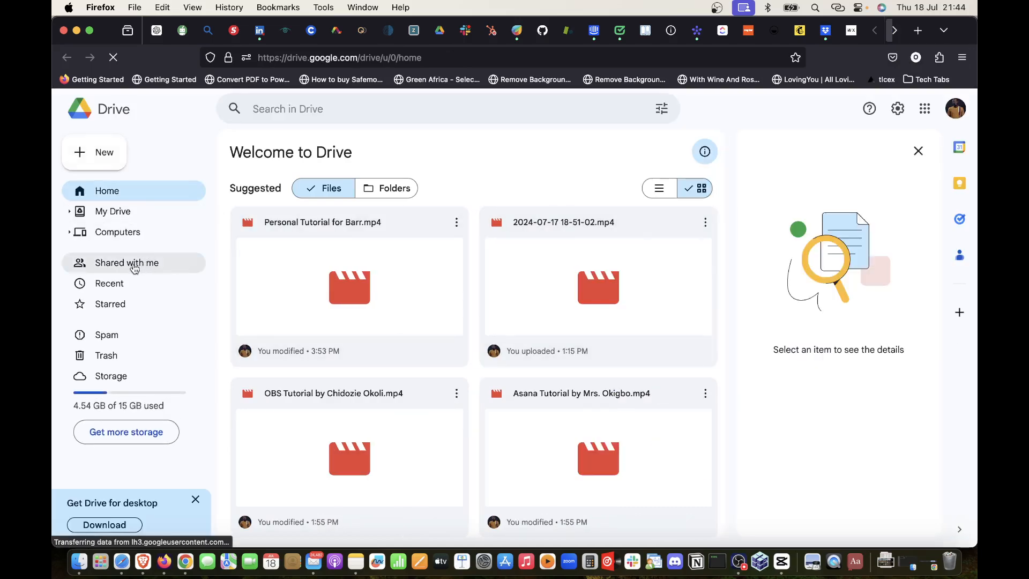
click(135, 268)
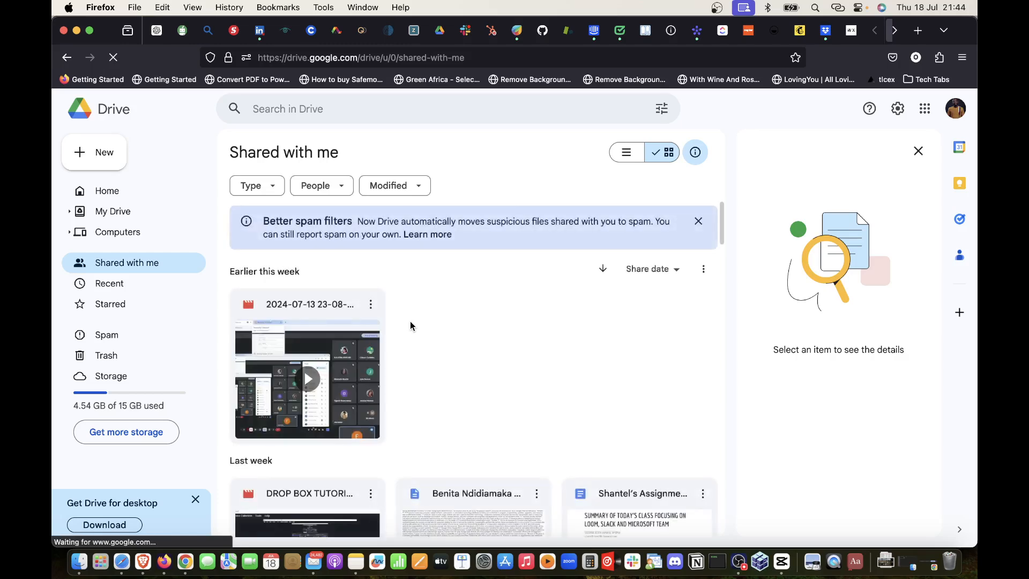
scroll(410, 320, down, 15)
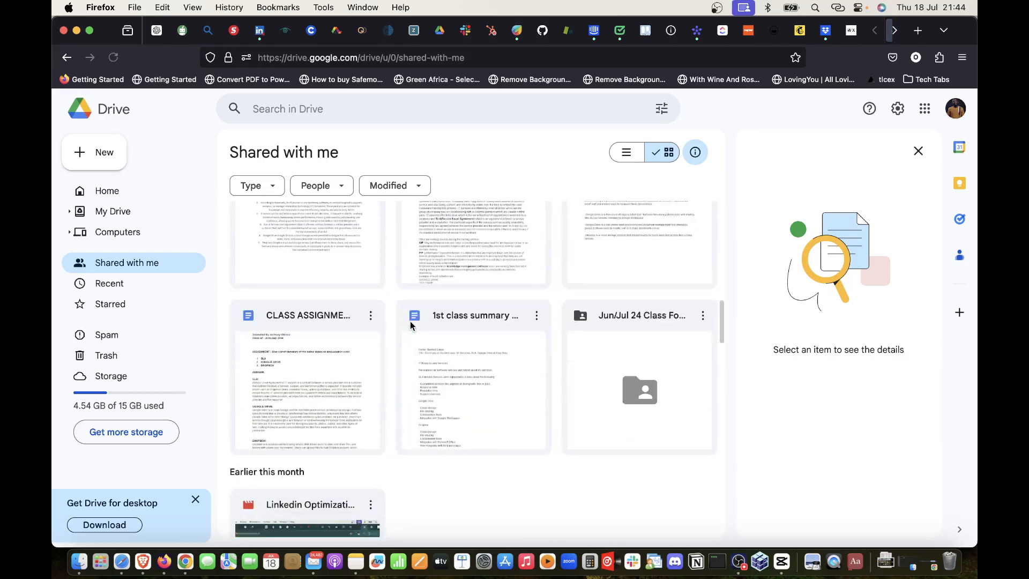
scroll(412, 325, down, 3)
scroll(412, 325, up, 2)
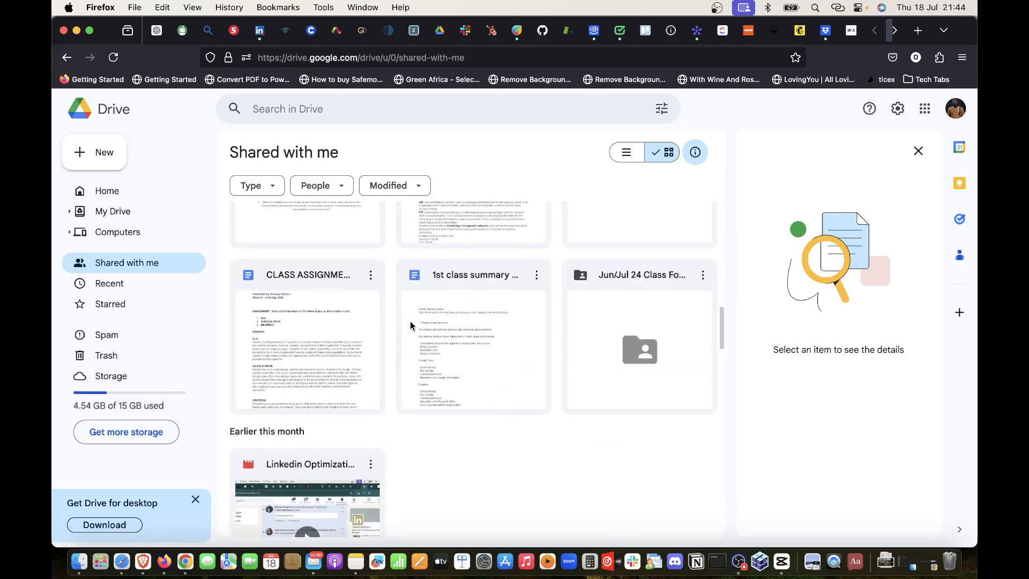
Copy the Jun/Jul 24 Class Folder's share link and return to the Zapier editor.
click(702, 276)
mouse_move(737, 382)
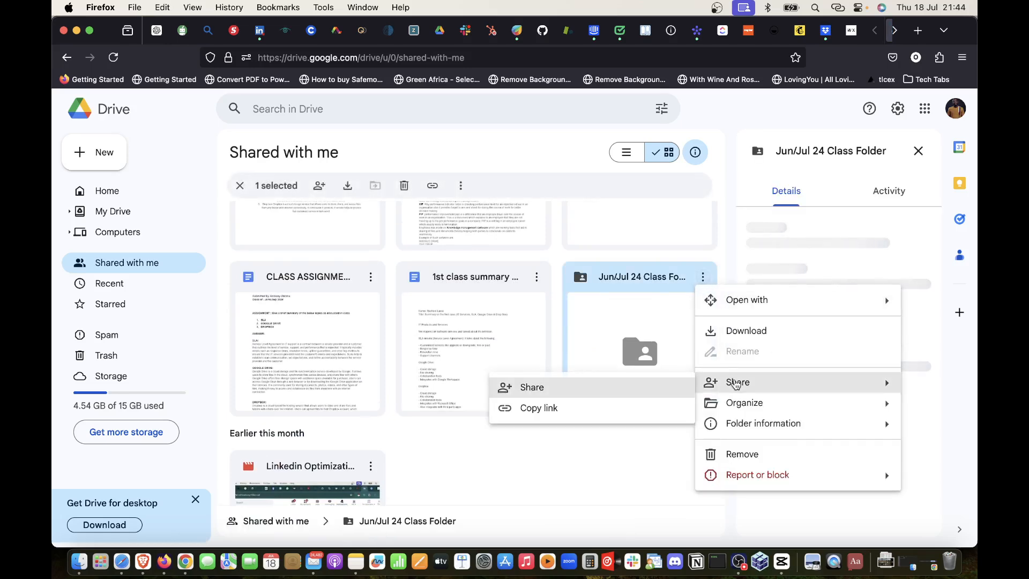
click(529, 408)
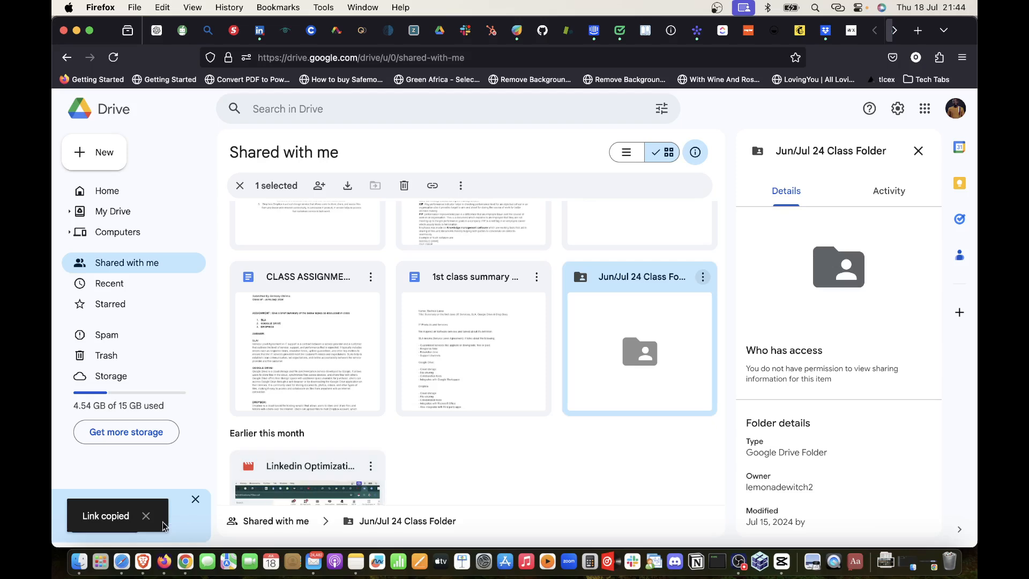
click(192, 558)
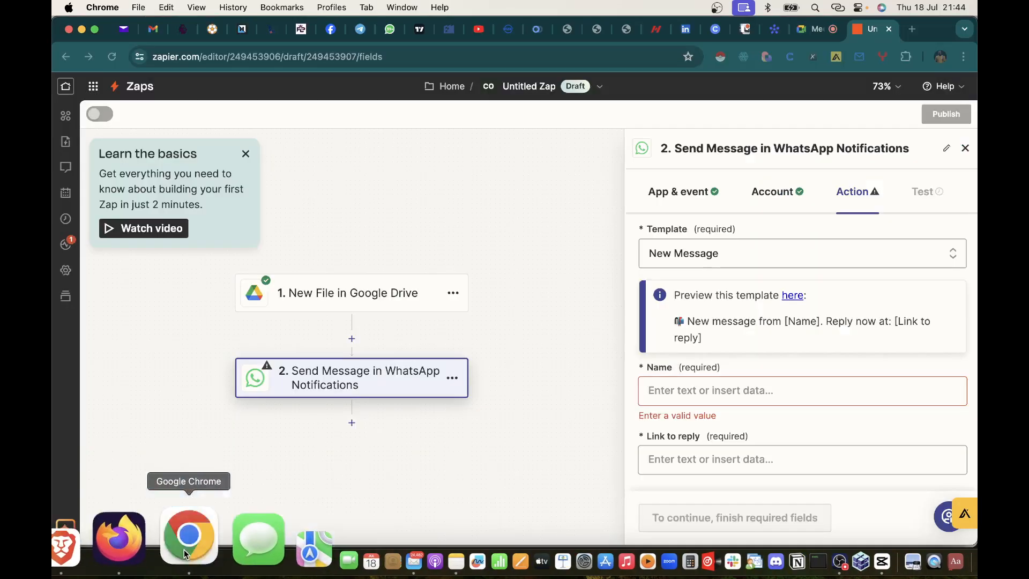
Paste the copied Jun/Jul 24 Class Folder link into the Link to reply field.
click(695, 462)
key(super+v)
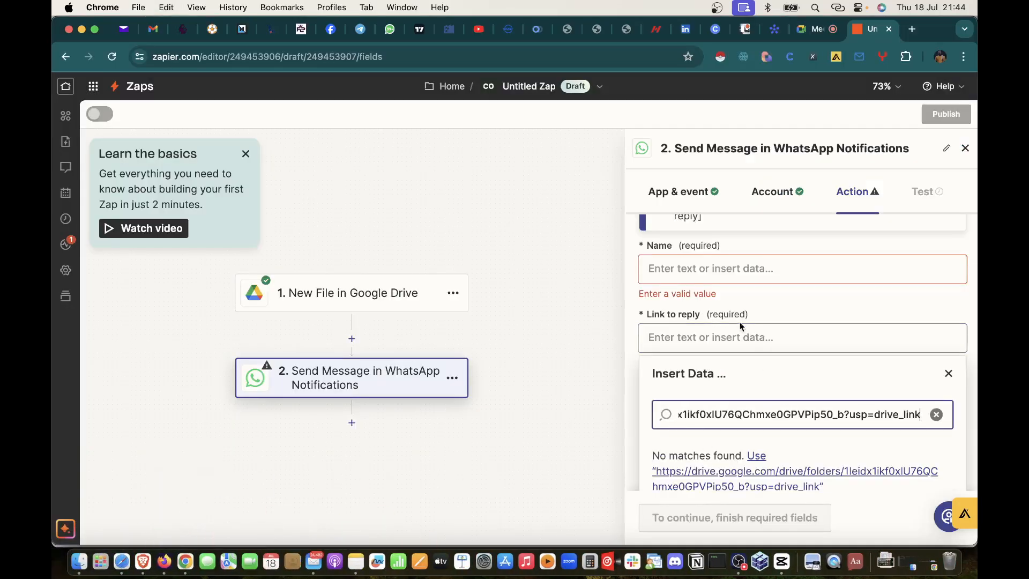
click(973, 370)
click(684, 450)
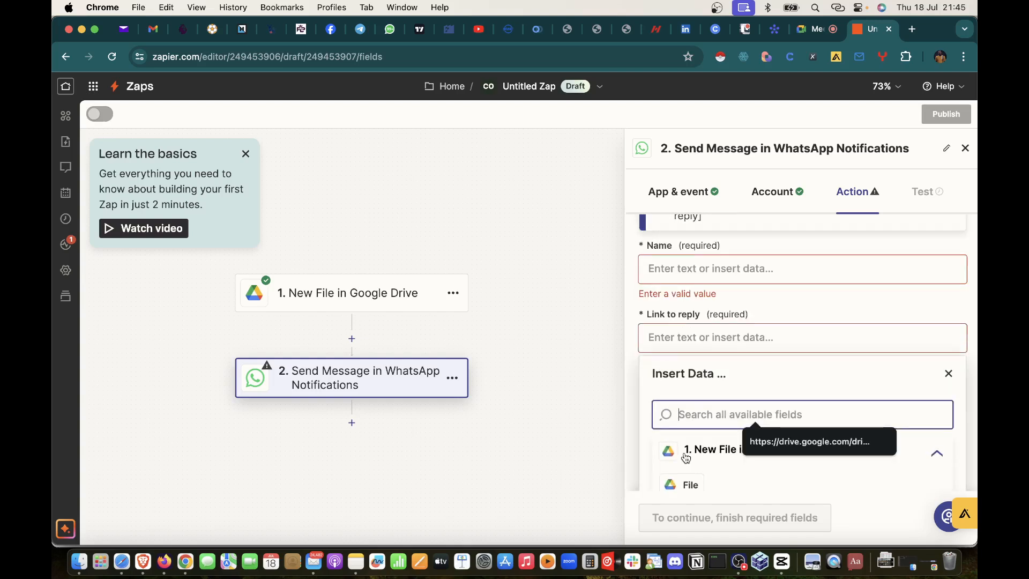
key(super+v)
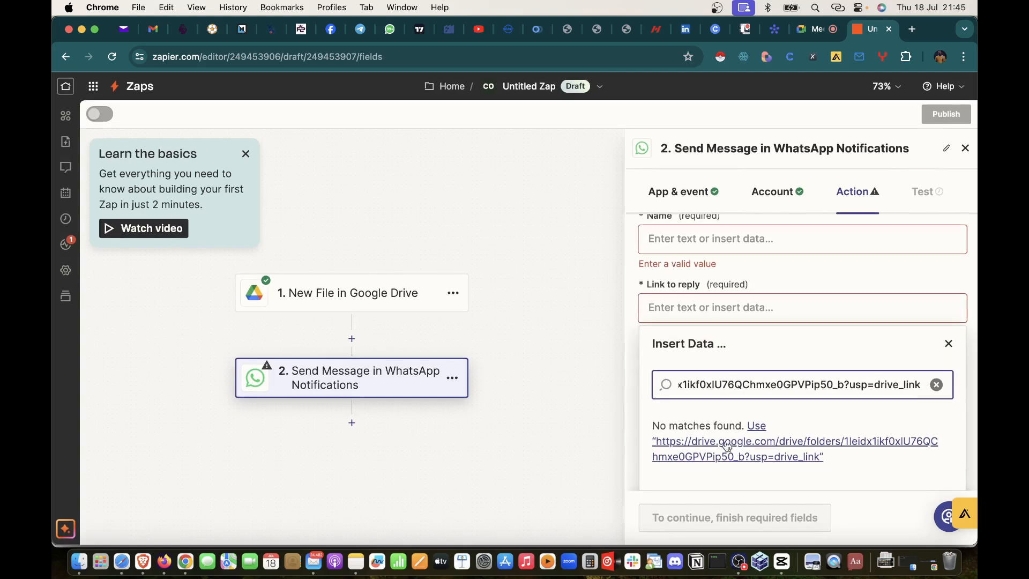
click(721, 454)
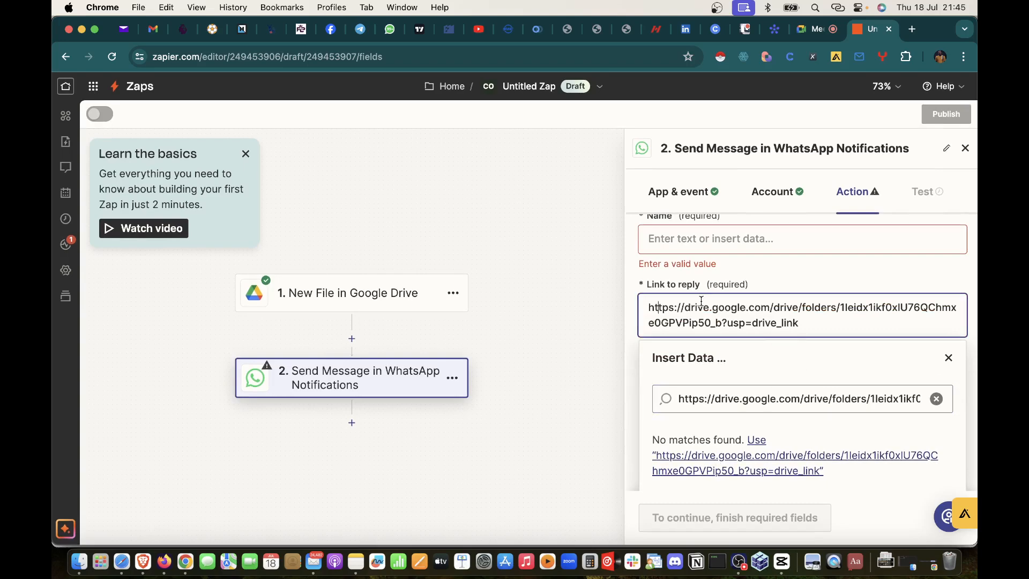
Insert Shared With Me Date into the Name field, then delete it.
click(714, 250)
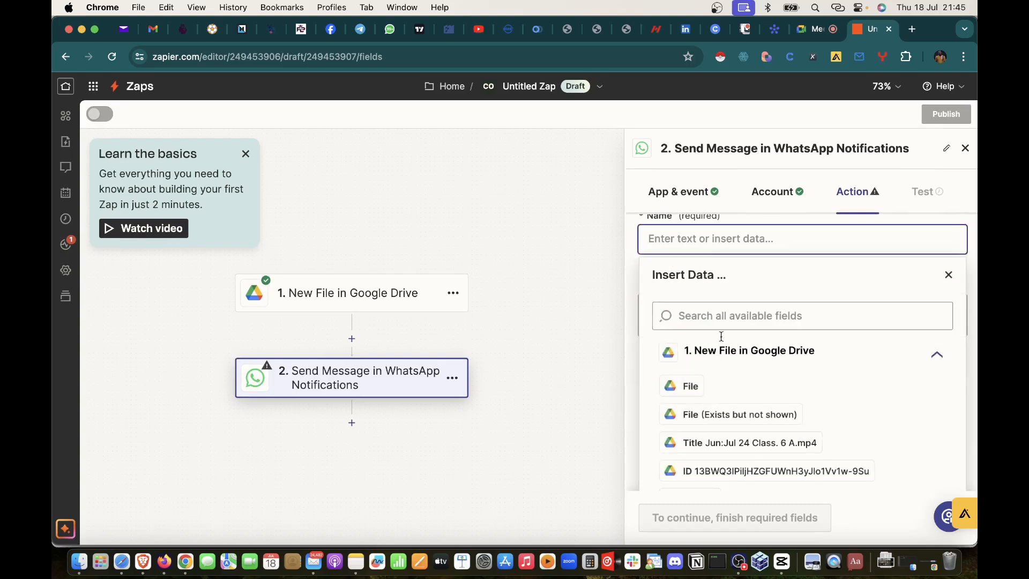
scroll(728, 380, down, 3)
scroll(728, 378, up, 1)
scroll(727, 377, down, 5)
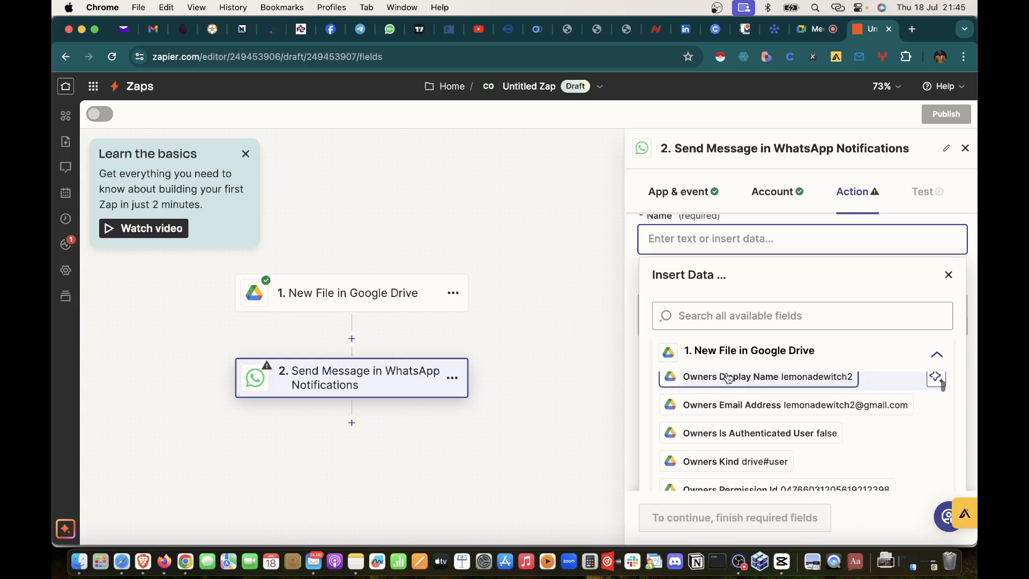
scroll(727, 377, down, 10)
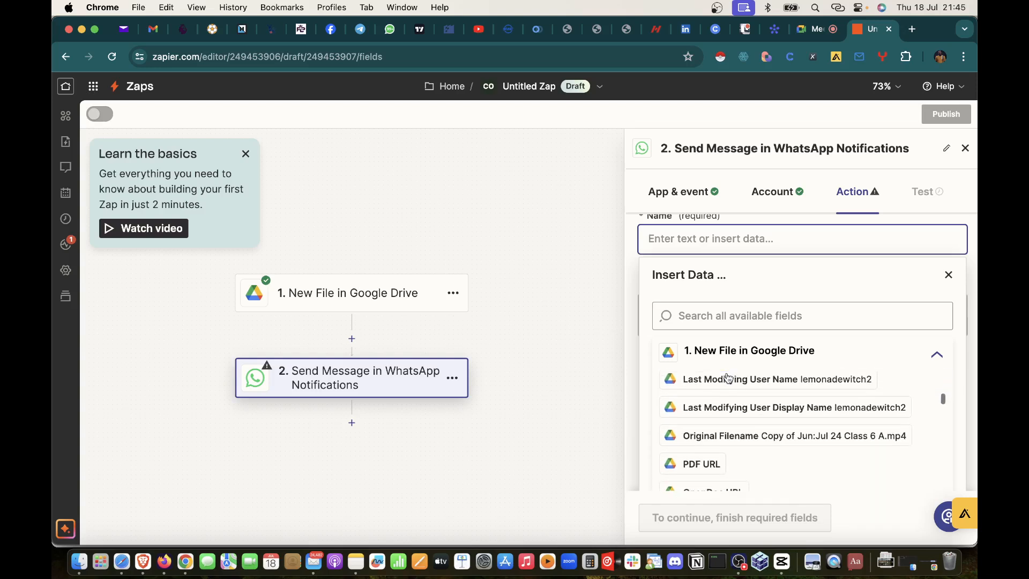
scroll(728, 378, down, 2)
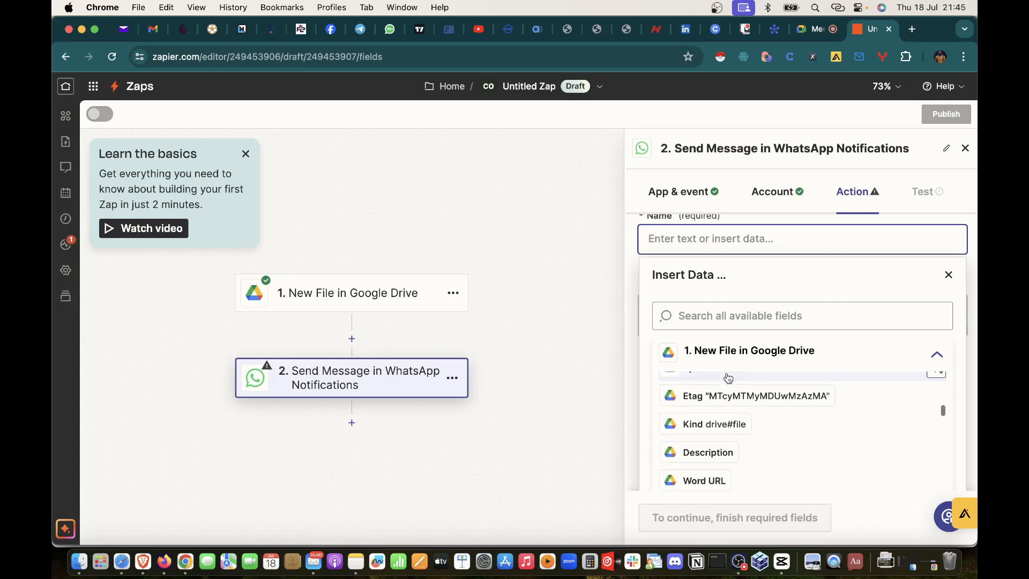
scroll(727, 377, down, 10)
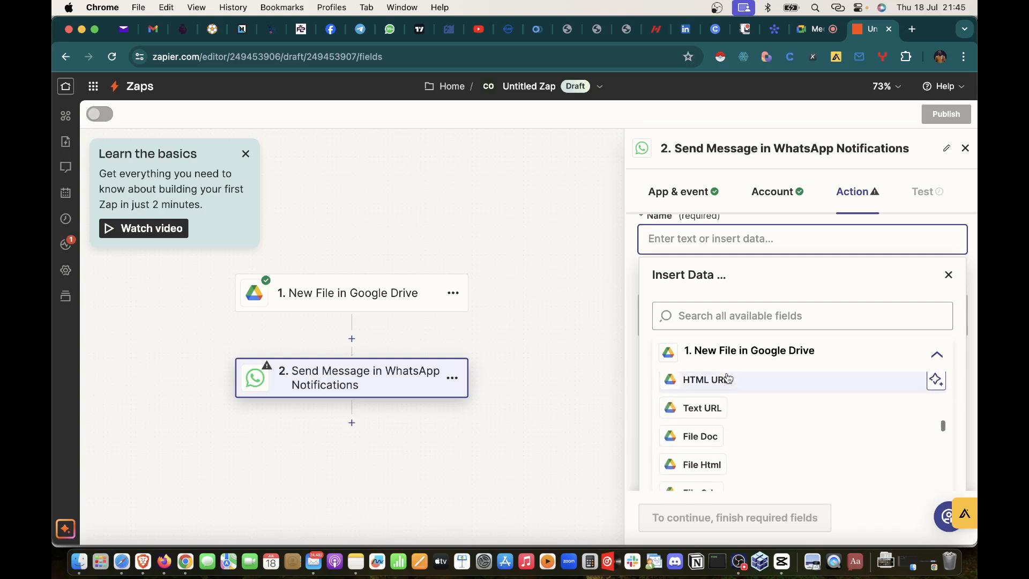
scroll(727, 378, down, 5)
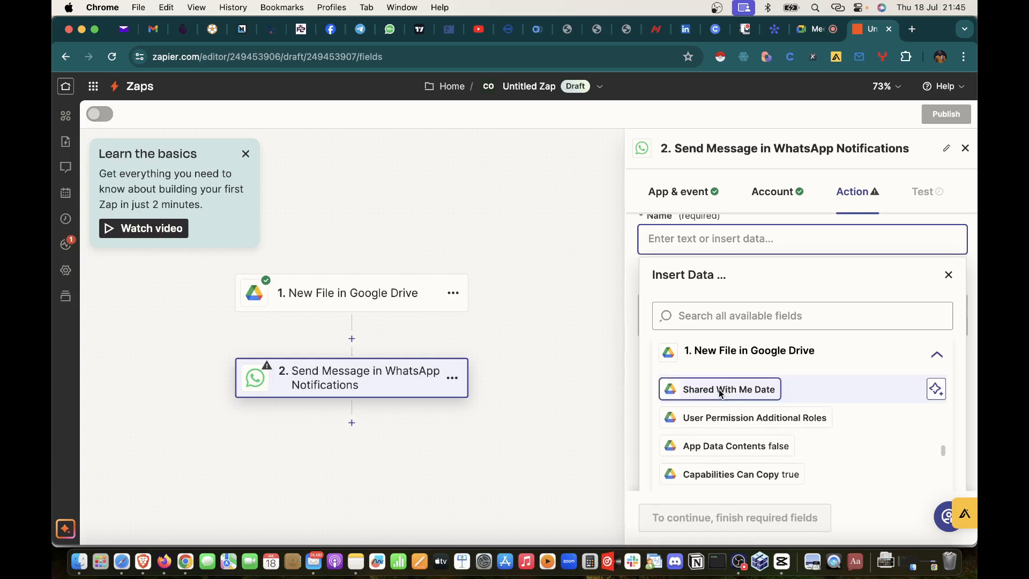
click(721, 392)
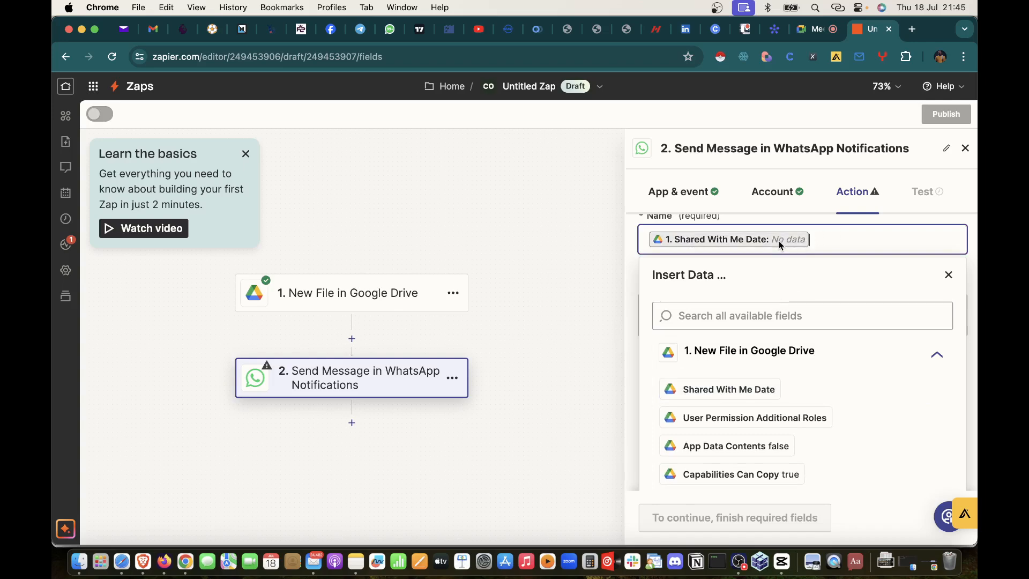
key(BackSpace)
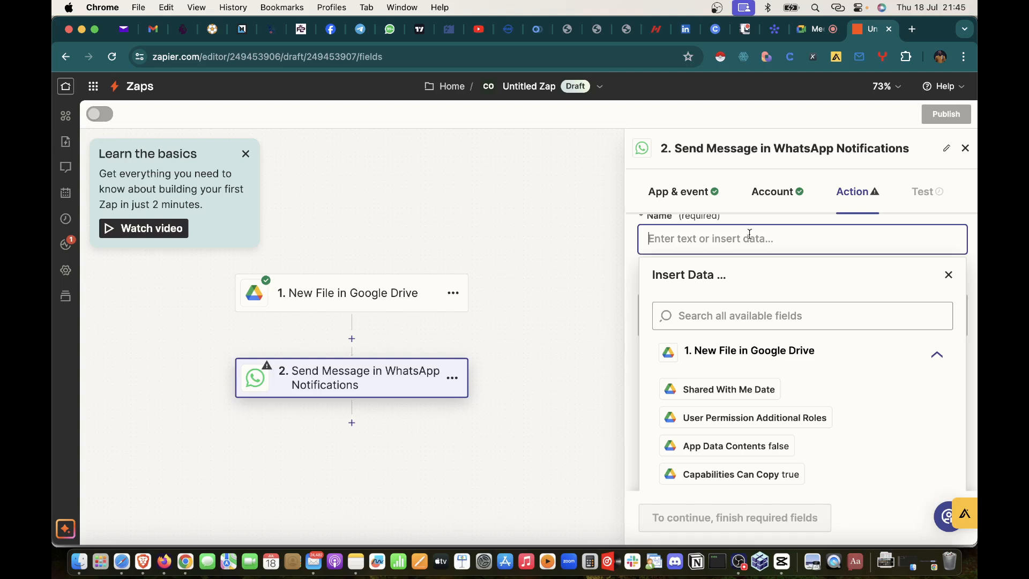
Try and remove File in Name, then fill it with Owners Display Name.
scroll(712, 418, down, 5)
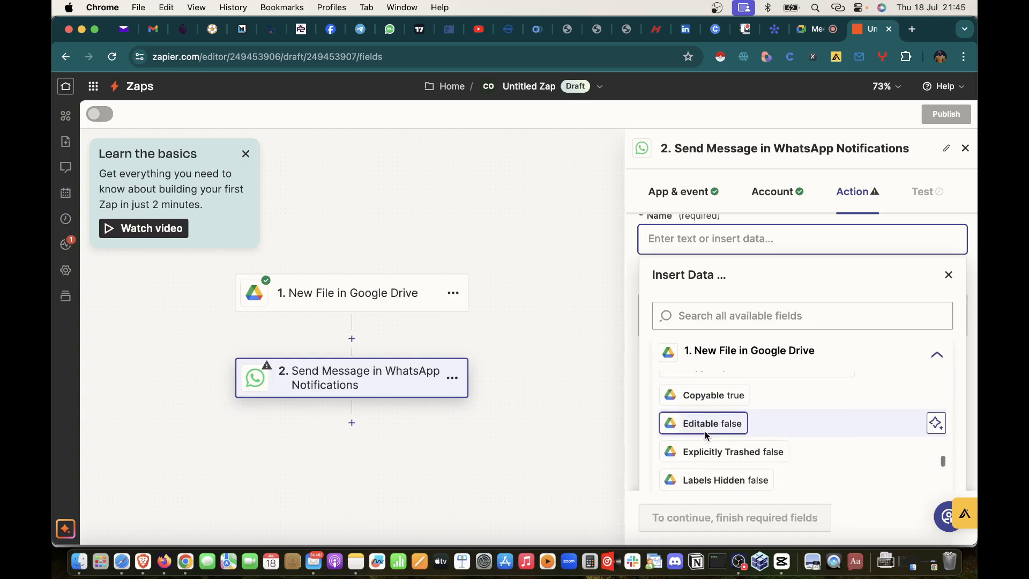
scroll(705, 436, up, 1)
scroll(706, 436, down, 8)
scroll(705, 436, up, 20)
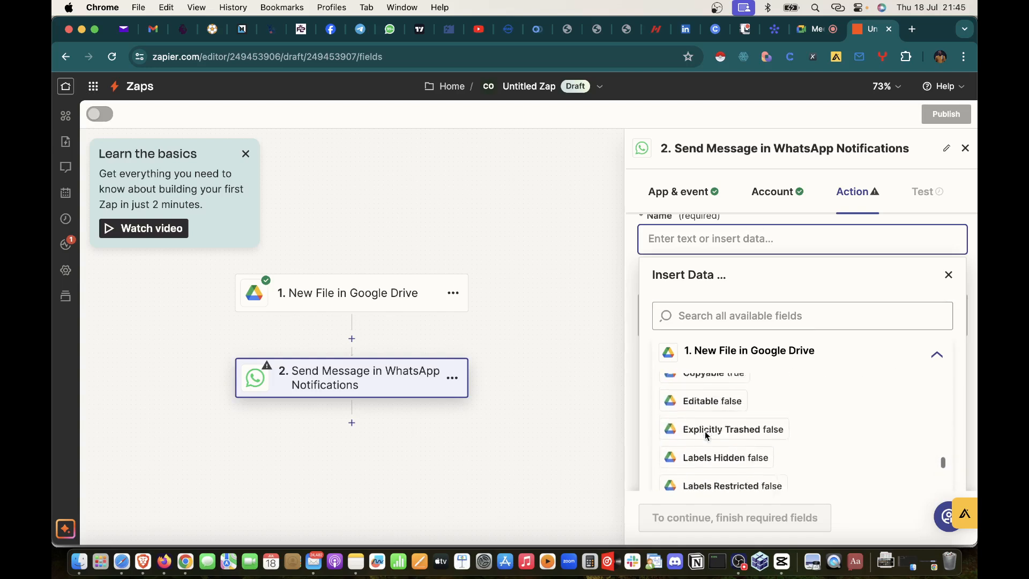
scroll(706, 434, up, 3)
scroll(717, 418, down, 6)
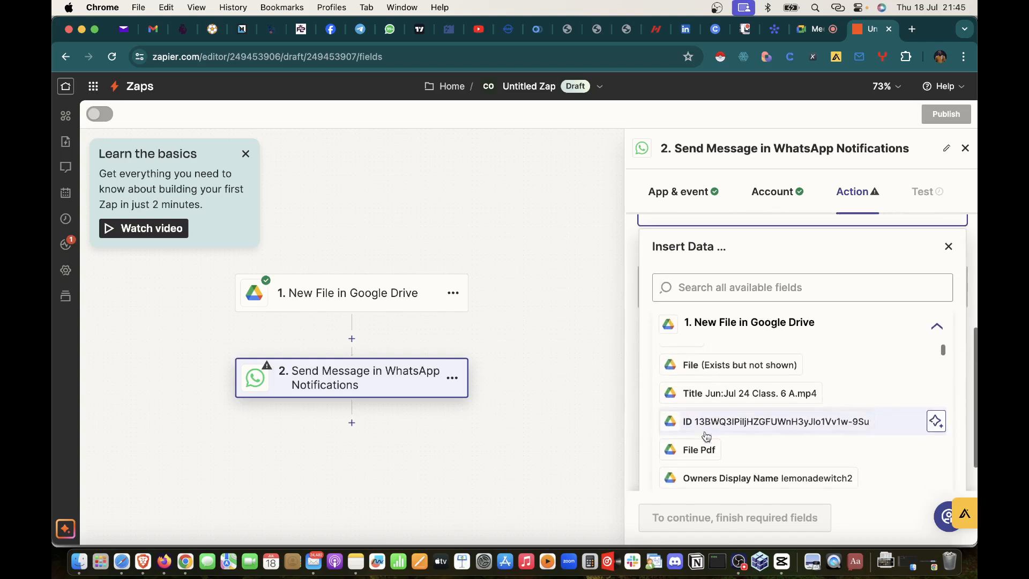
click(726, 369)
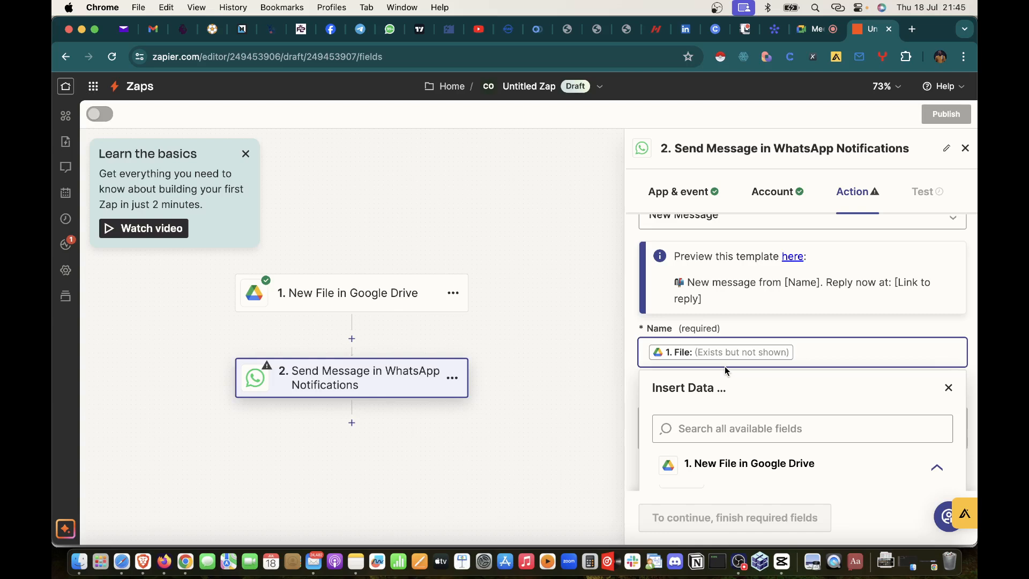
key(BackSpace)
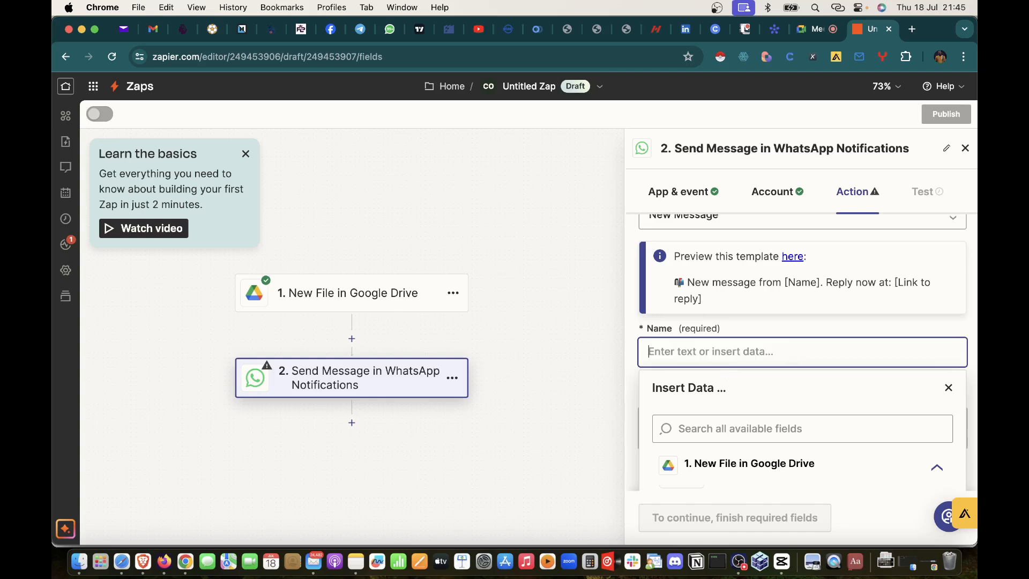
scroll(762, 356, down, 5)
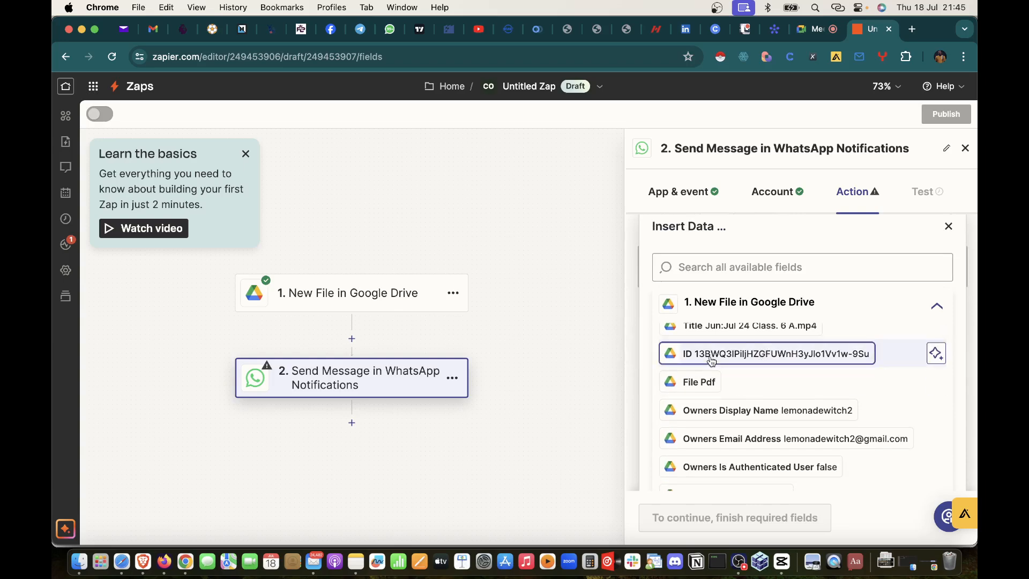
click(718, 410)
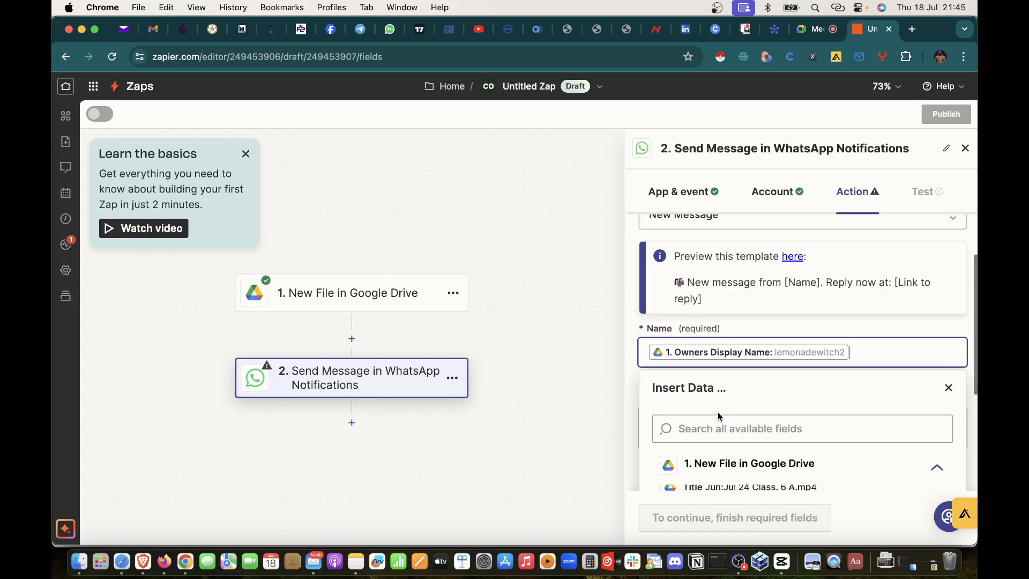
Close the data list, confirm Name and Link to reply are filled, and move to testing.
scroll(716, 423, up, 2)
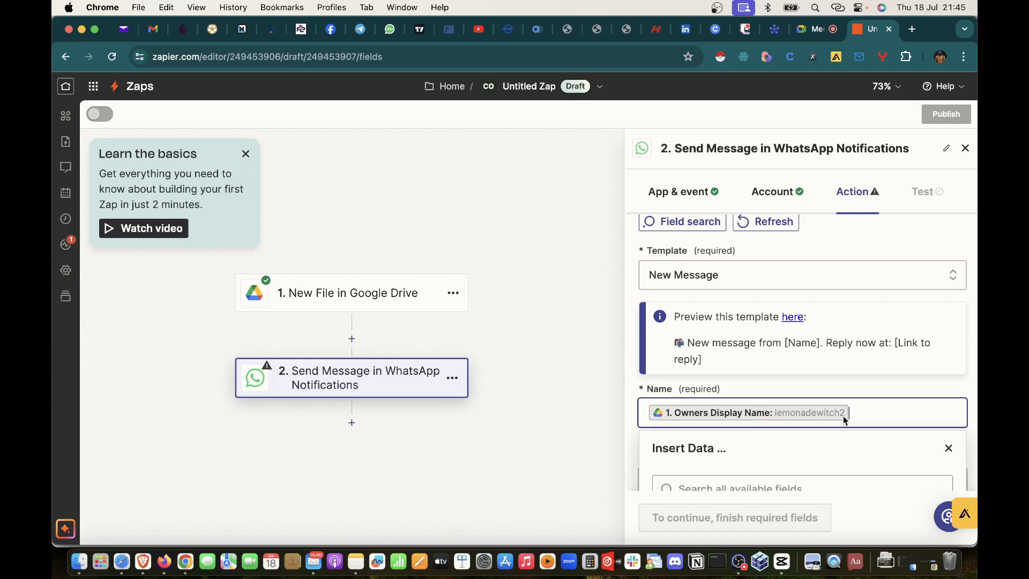
scroll(844, 416, down, 10)
scroll(844, 420, up, 3)
scroll(844, 421, up, 2)
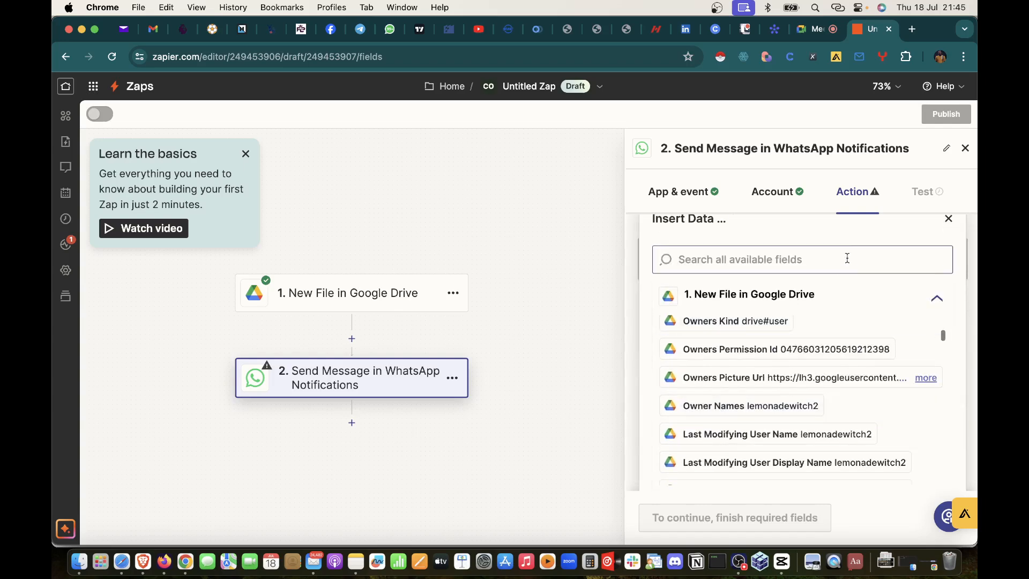
scroll(953, 237, down, 1)
scroll(804, 369, down, 10)
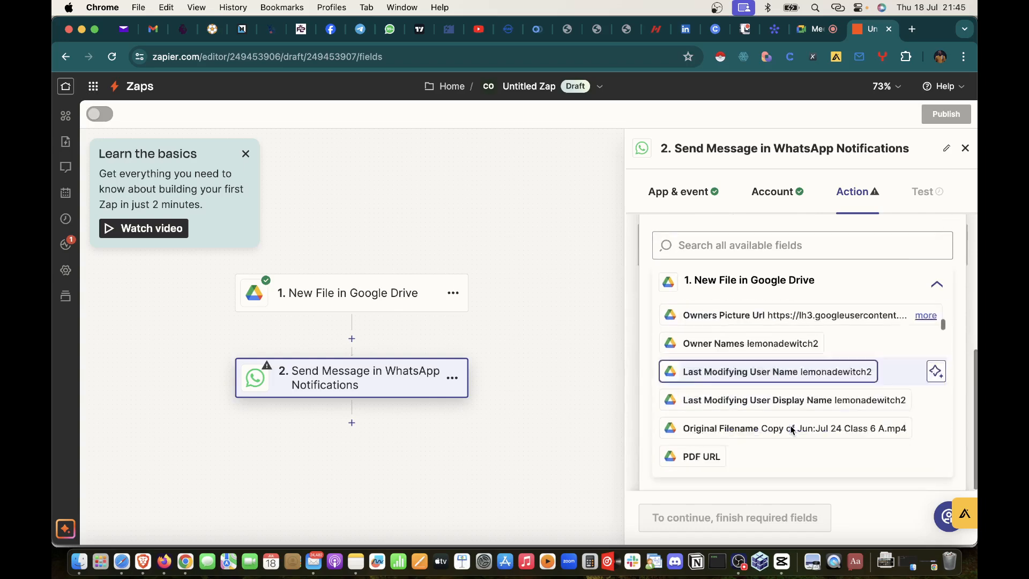
scroll(791, 430, up, 15)
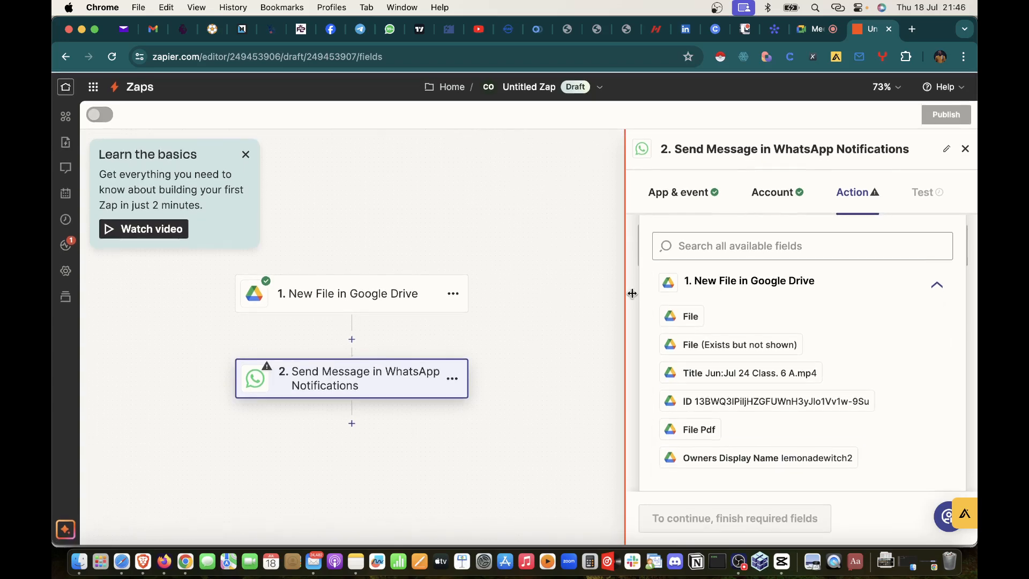
scroll(701, 231, up, 5)
scroll(701, 232, up, 3)
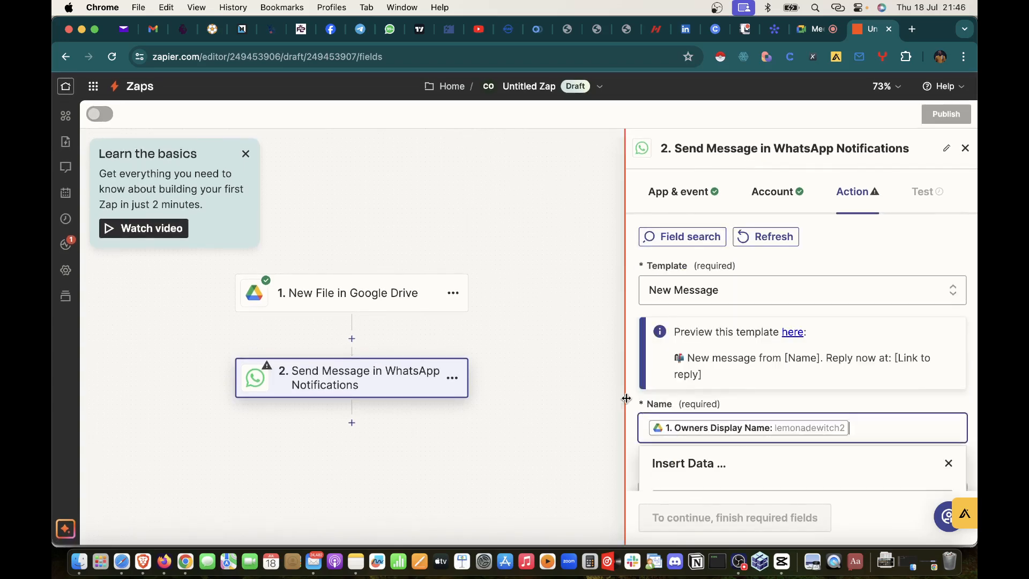
click(833, 405)
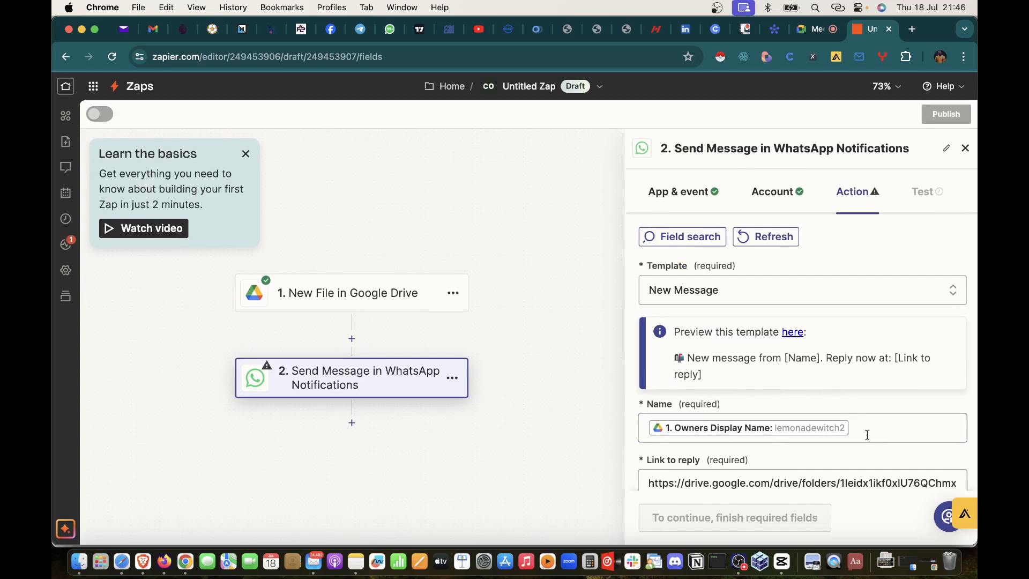
scroll(866, 433, down, 2)
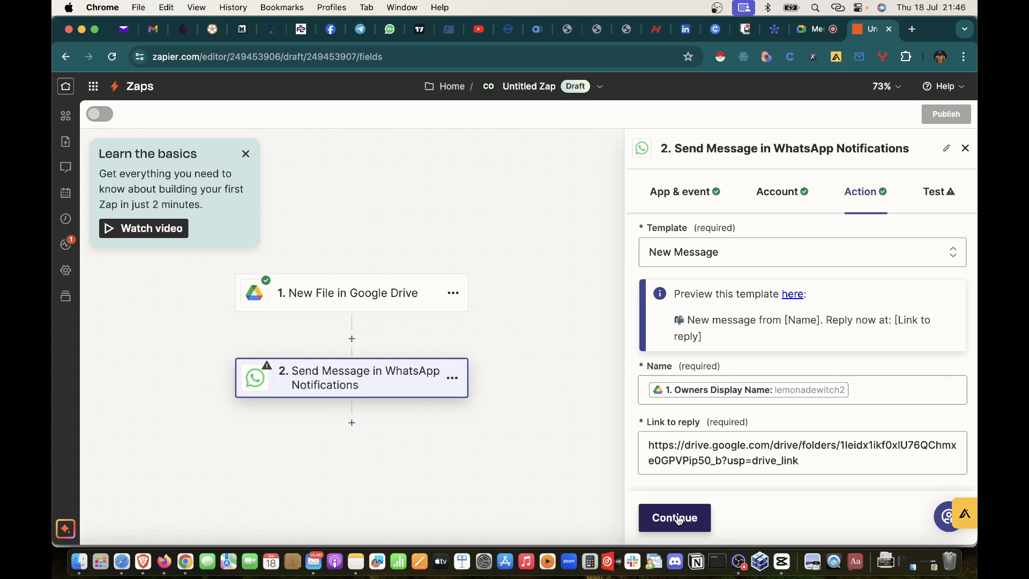
click(678, 519)
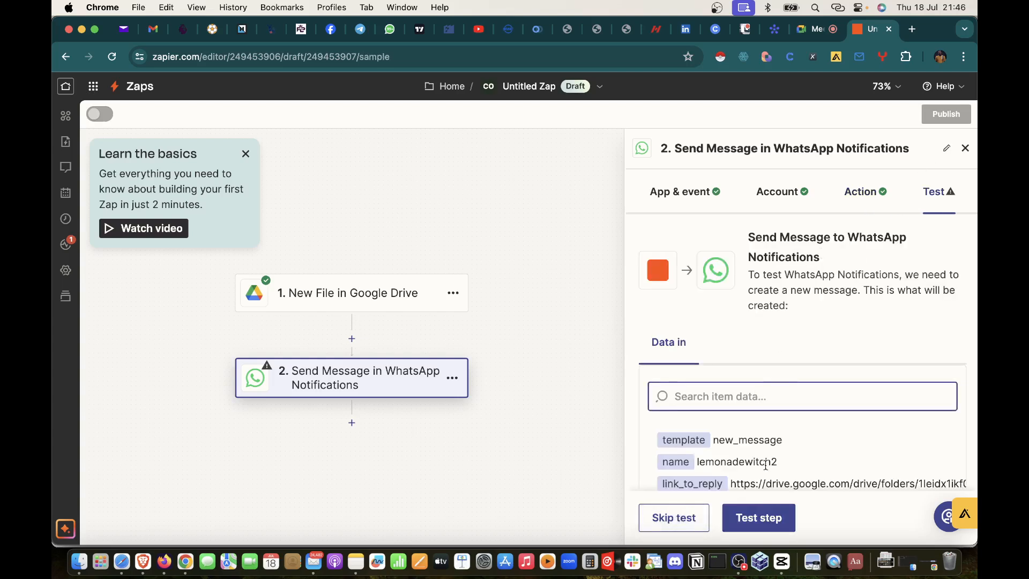
Send the test WhatsApp message, then publish the Zap as v1.
click(753, 515)
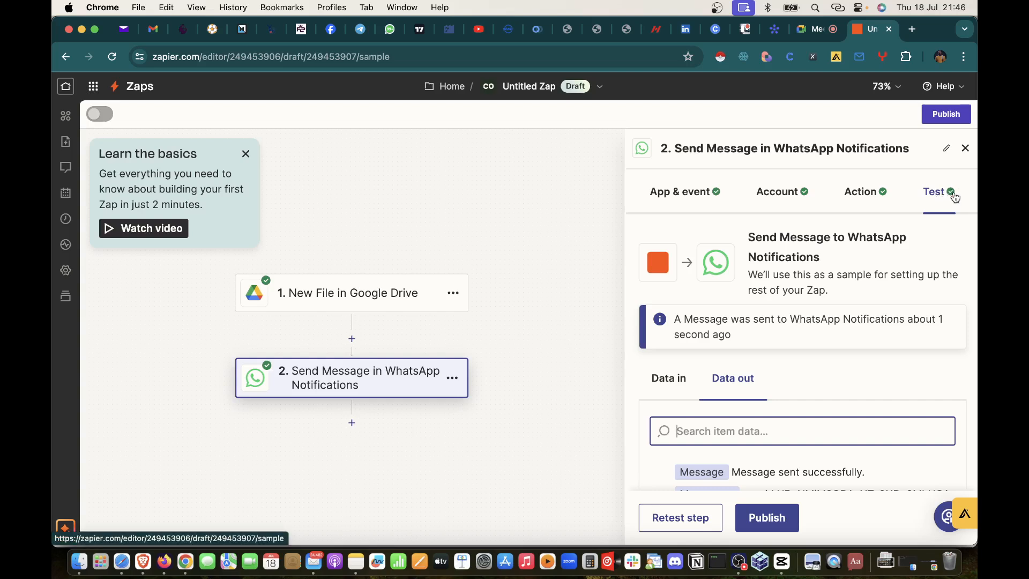
click(765, 517)
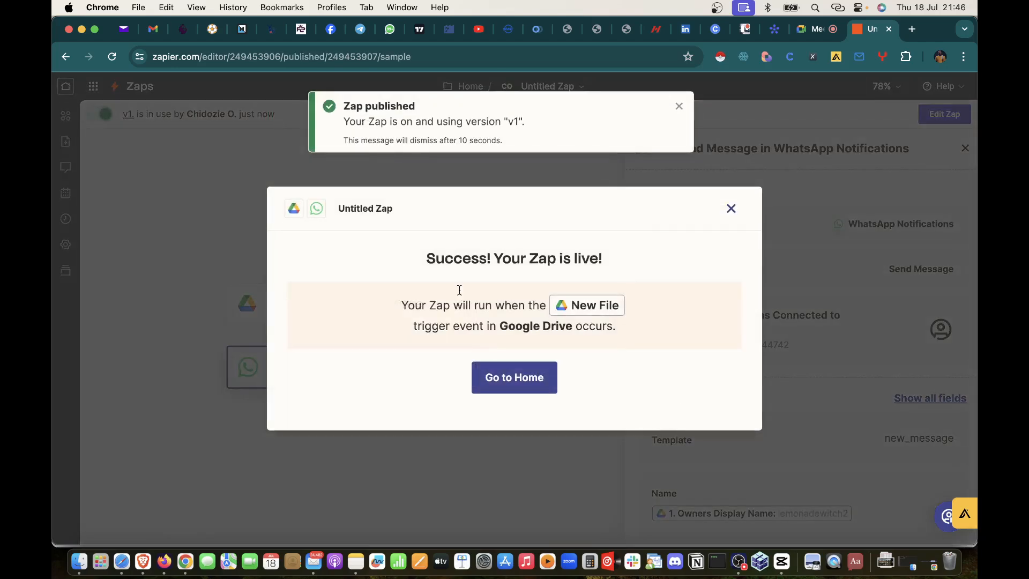
Return to Zapier home and open Untitled Zap from Recent Zaps.
click(516, 379)
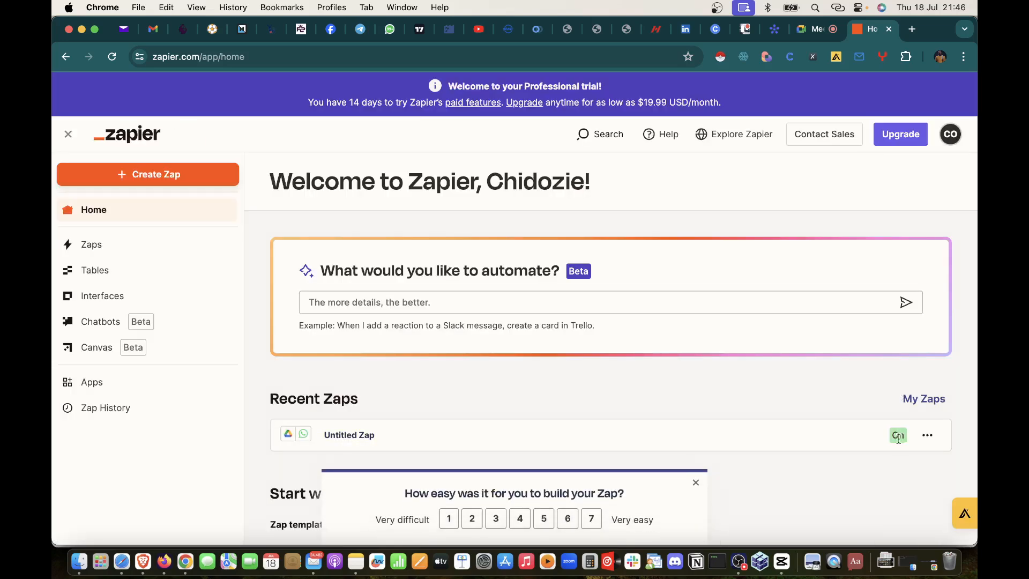
scroll(898, 439, down, 5)
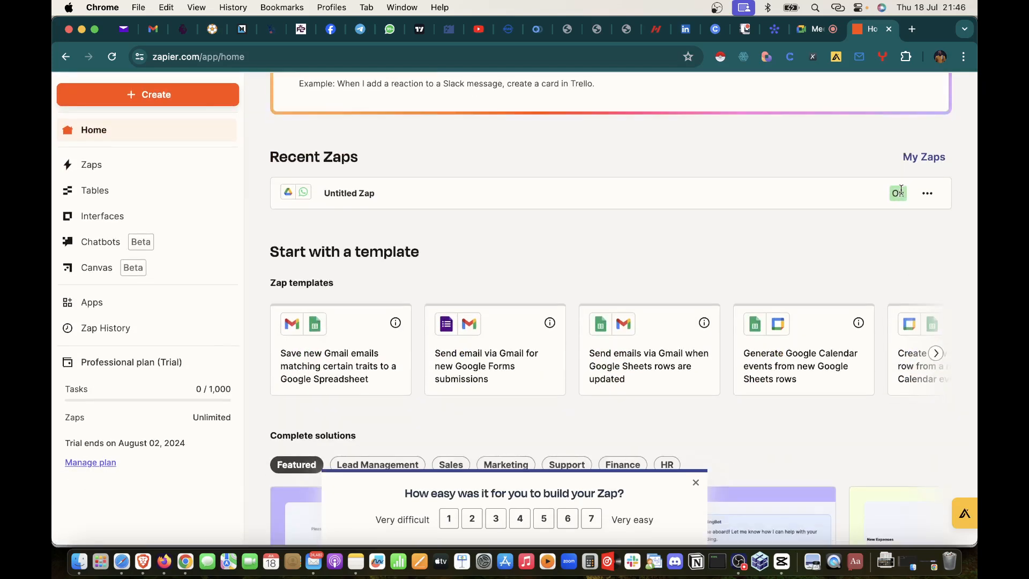
click(931, 193)
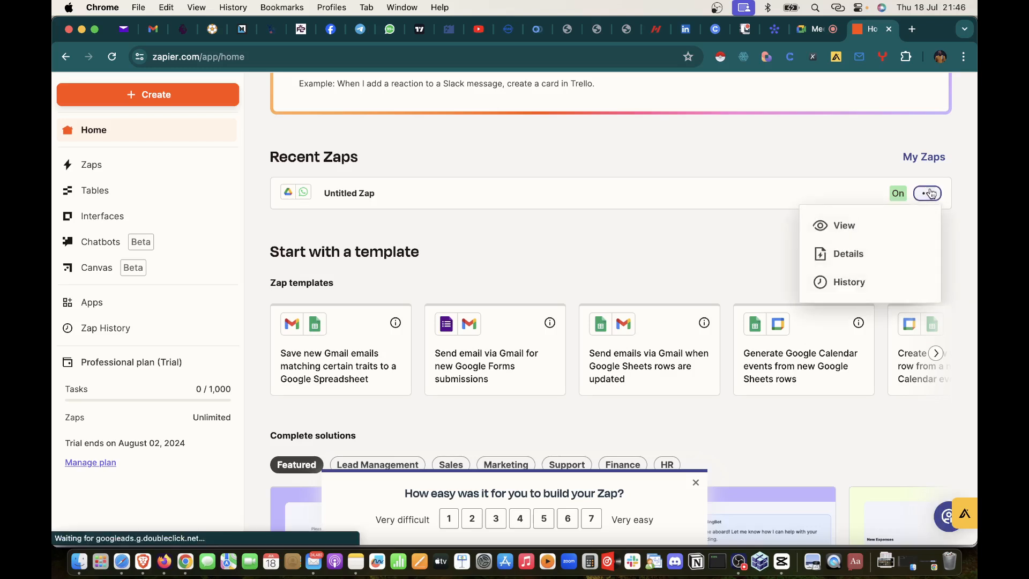
click(740, 253)
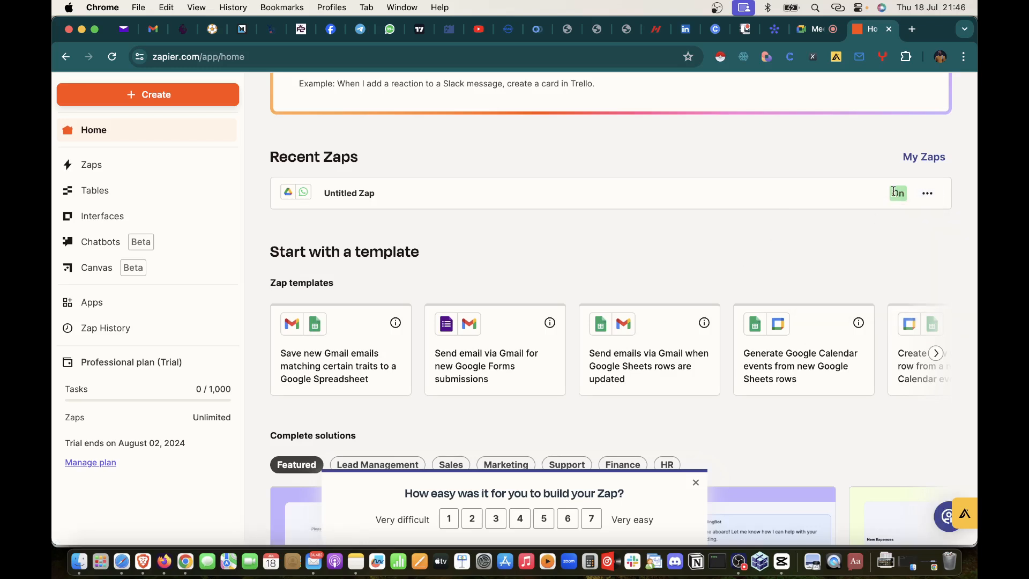
click(358, 195)
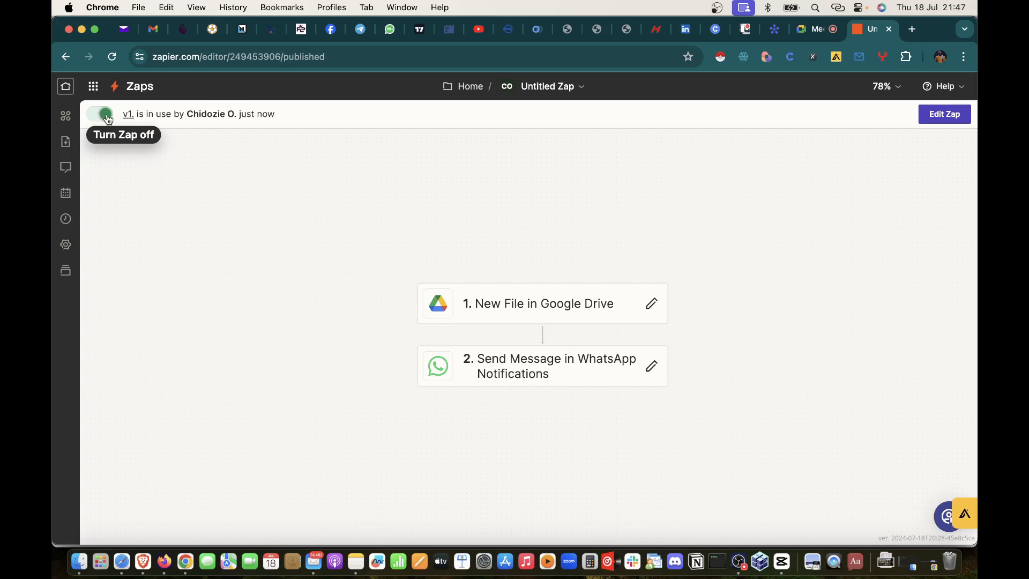
Go back to the Zapier home page, then switch to the Google Meet call.
click(65, 56)
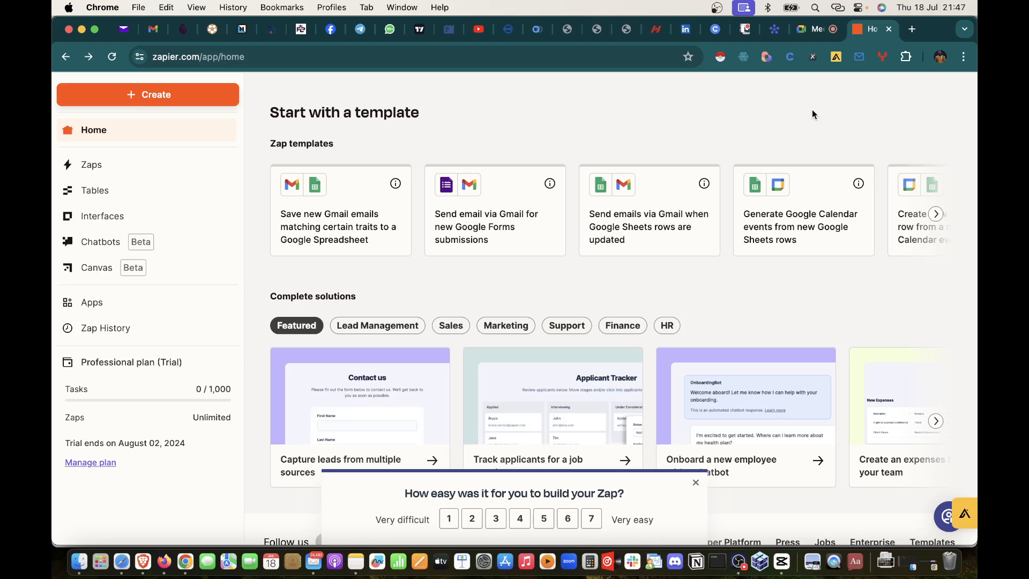
click(807, 34)
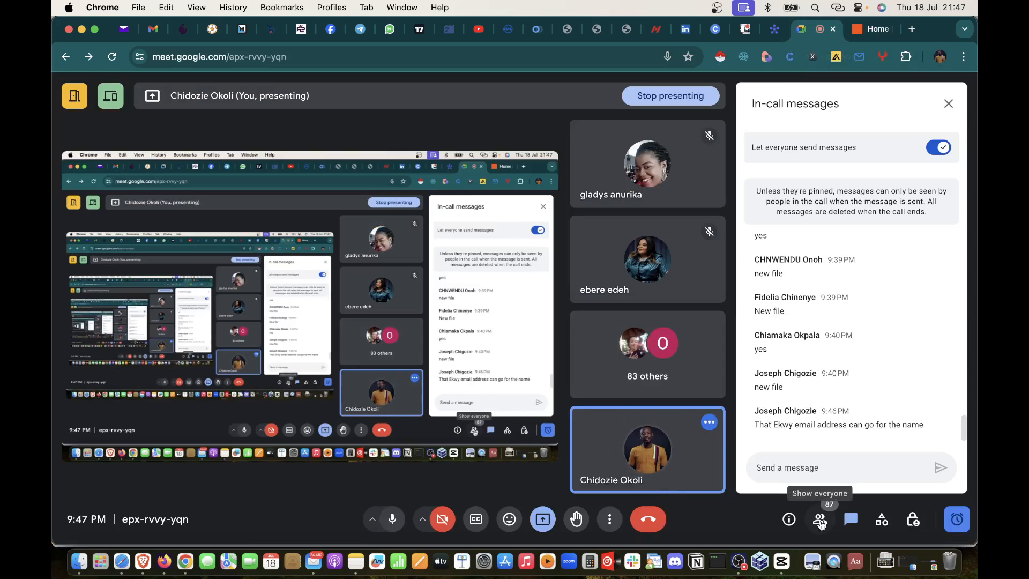
Close the Host controls panel and dismiss the call-ending, raised-hands and chat notifications.
click(913, 518)
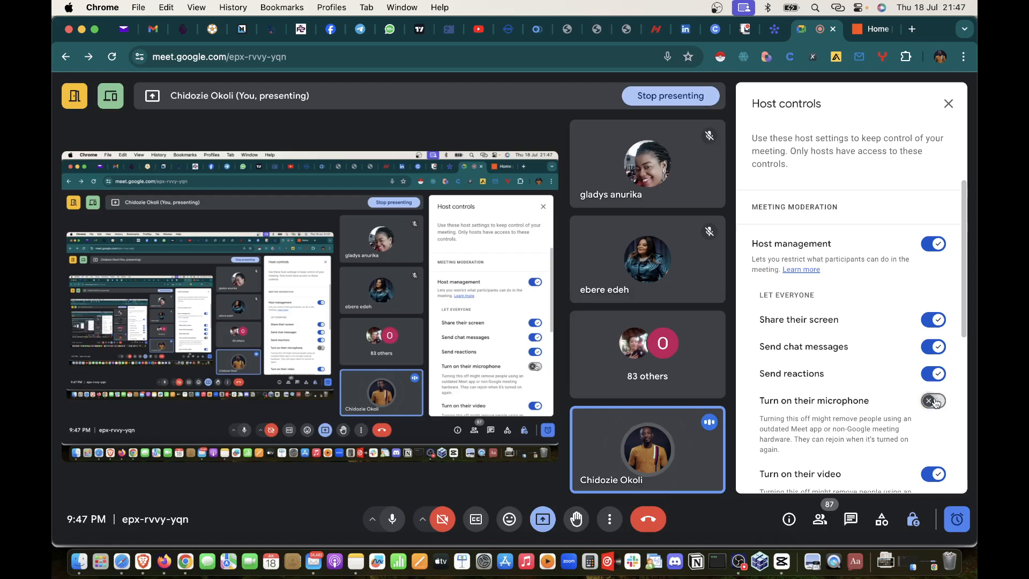
click(948, 103)
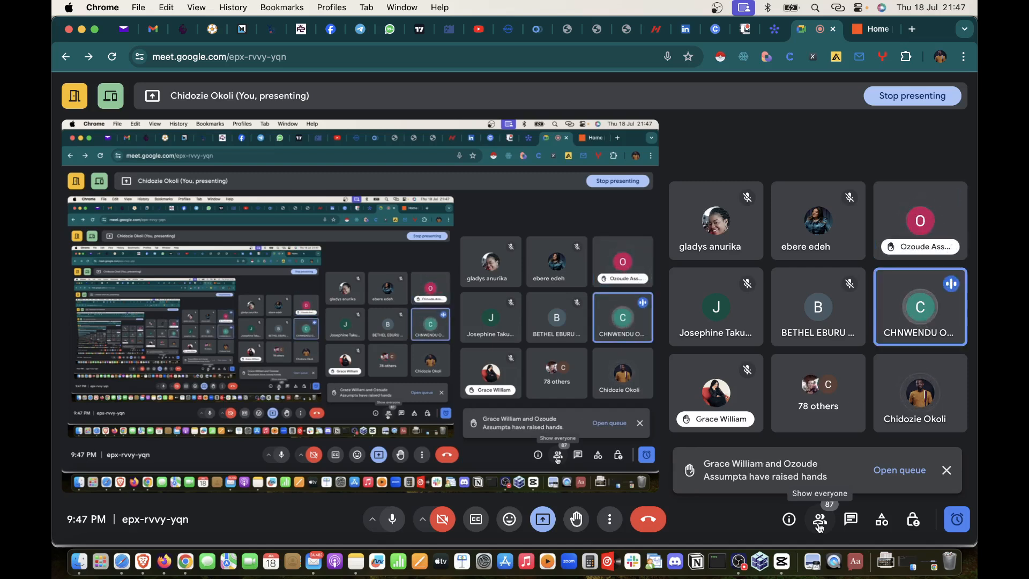
click(949, 523)
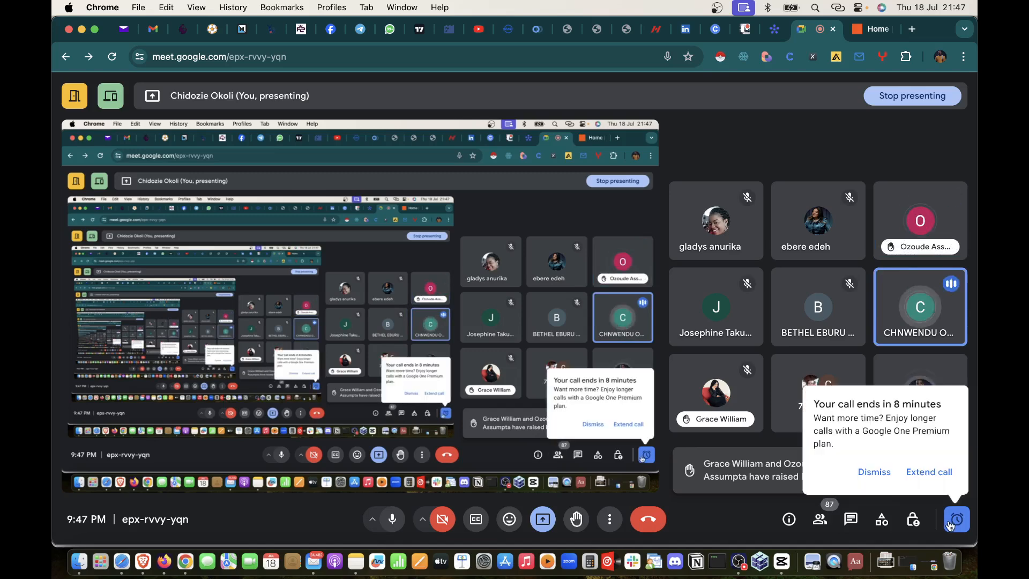
click(867, 474)
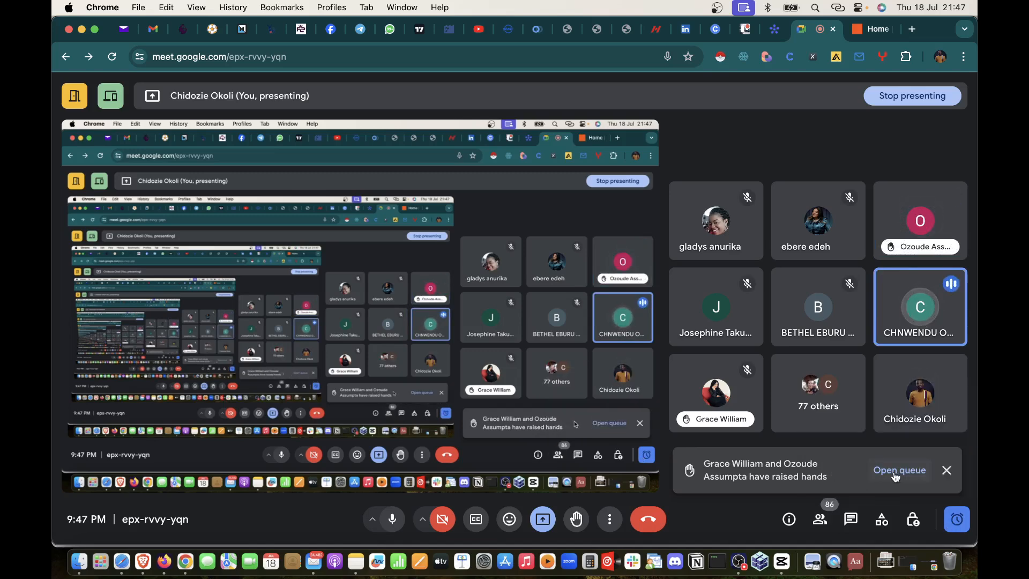
click(946, 471)
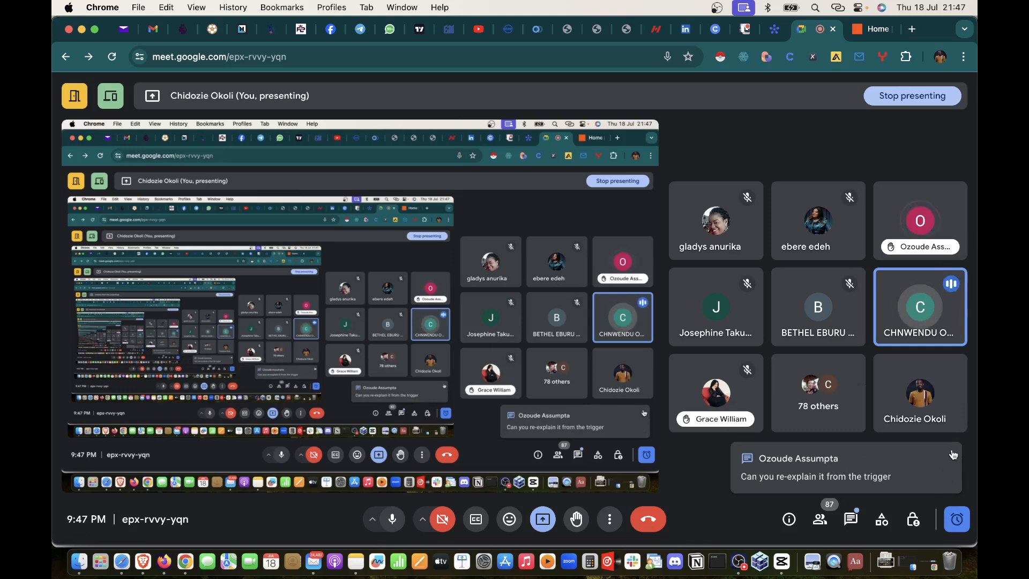
click(952, 455)
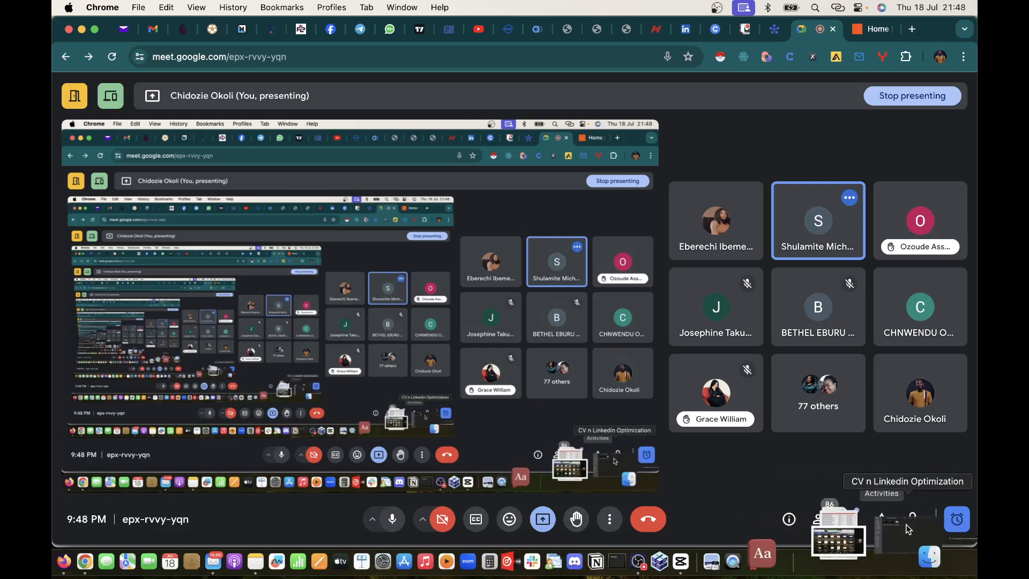
Dismiss the call-ending warning, turn off 'Turn on their microphone' for participants, and return to Zapier.
click(956, 518)
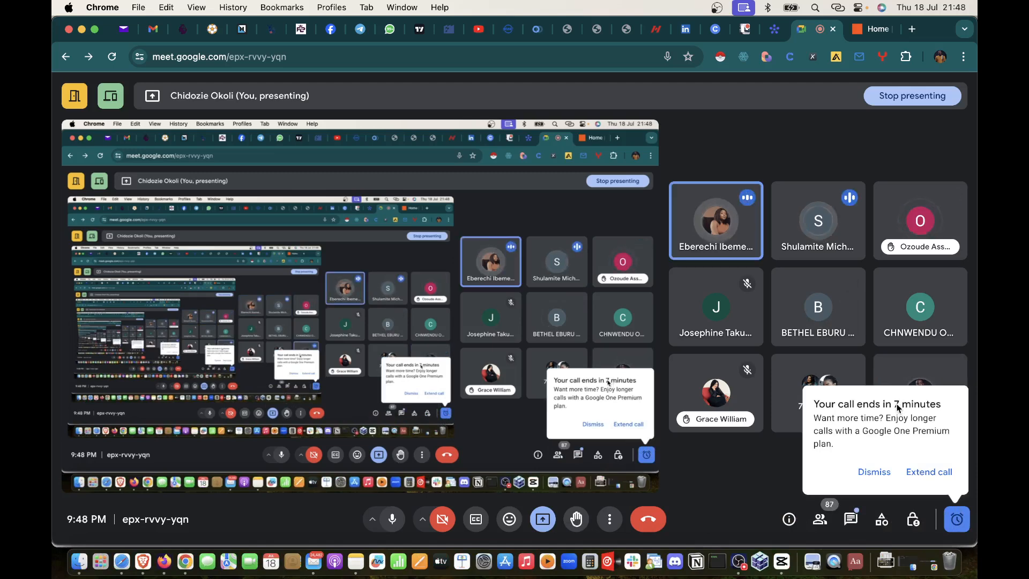
click(868, 475)
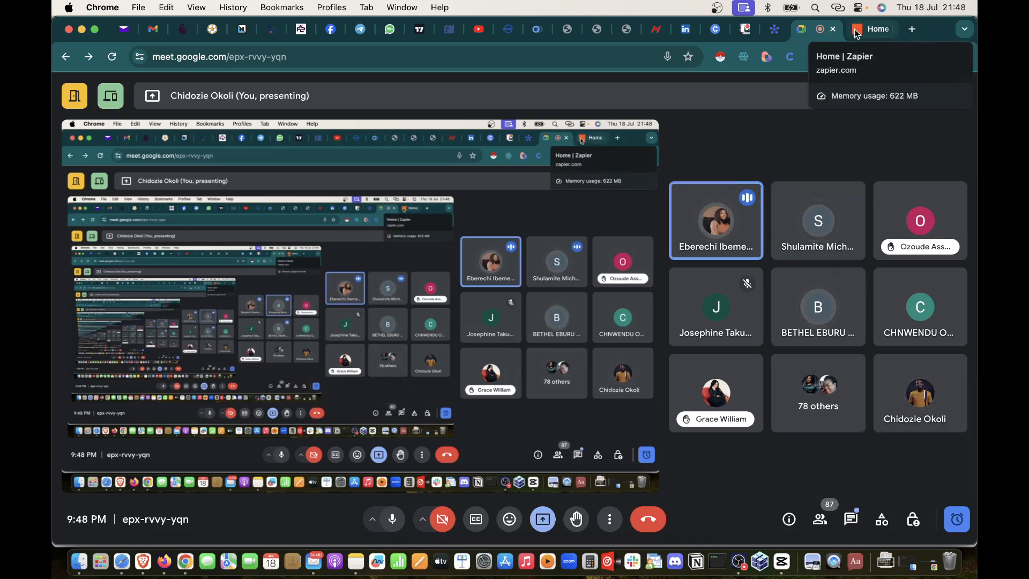
click(913, 520)
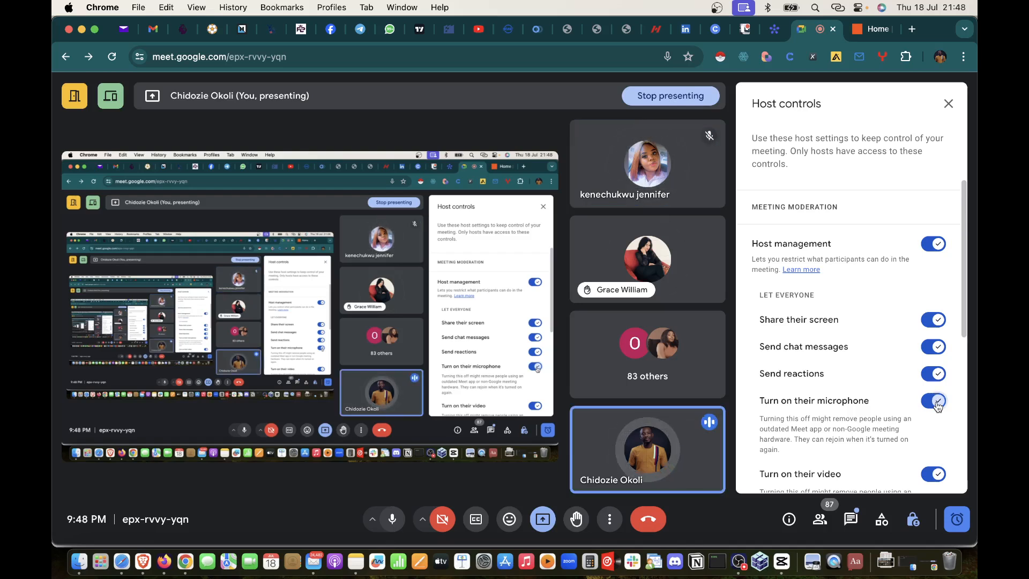
click(937, 406)
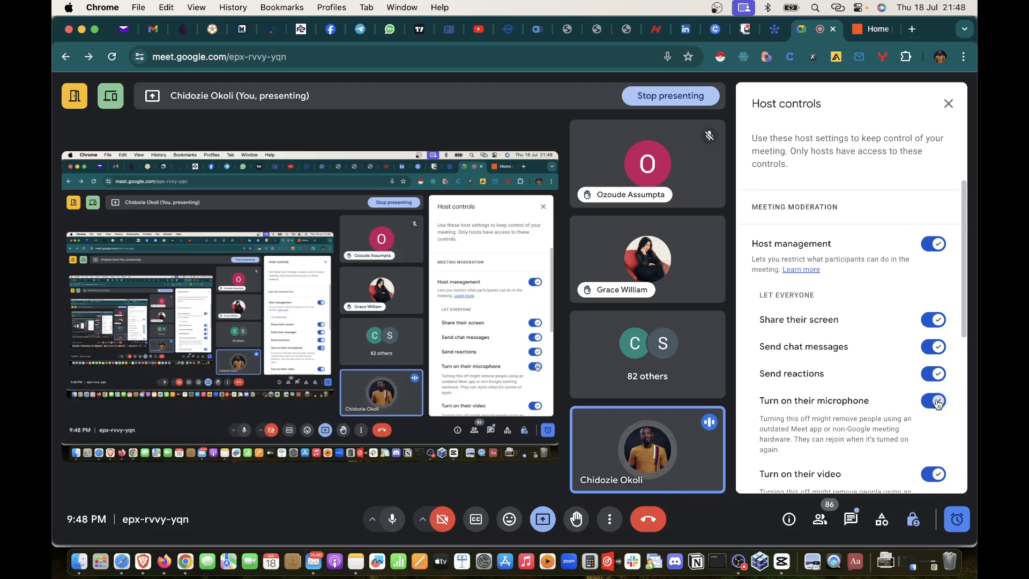
click(937, 401)
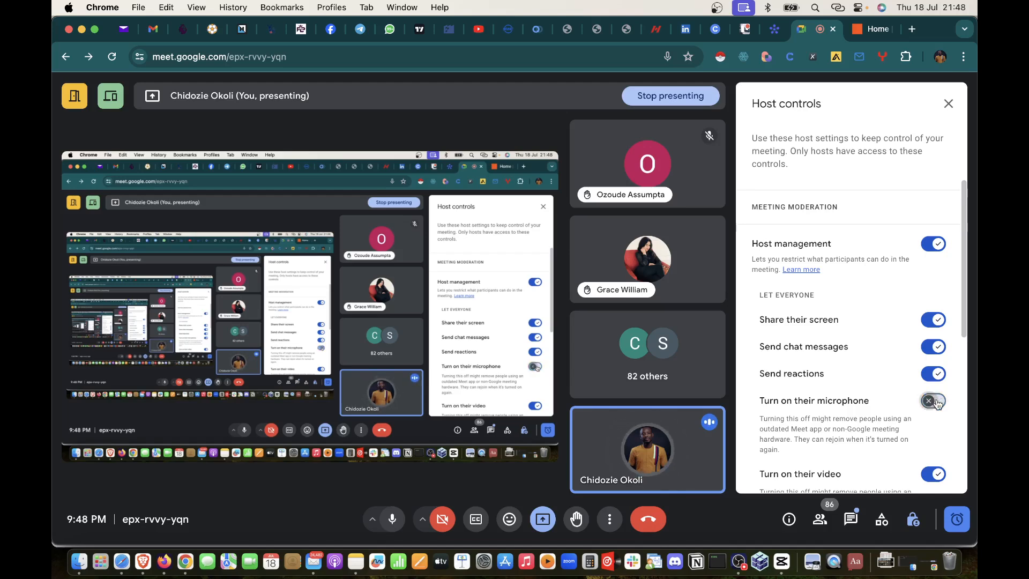
click(947, 103)
click(872, 30)
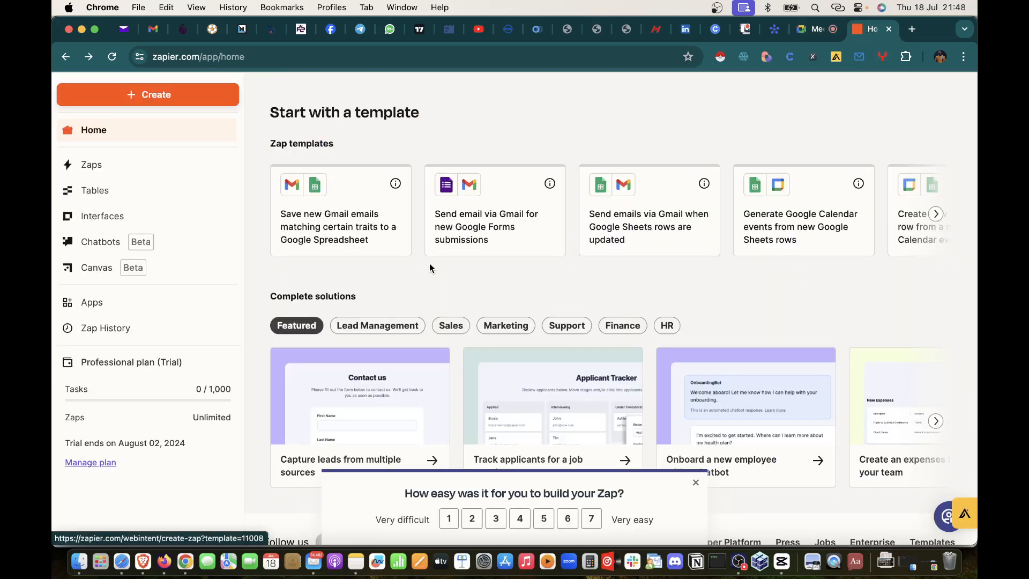
Open the Untitled Zap's Details from its '...' menu under Recent Zaps.
scroll(429, 262, up, 10)
scroll(429, 262, down, 1)
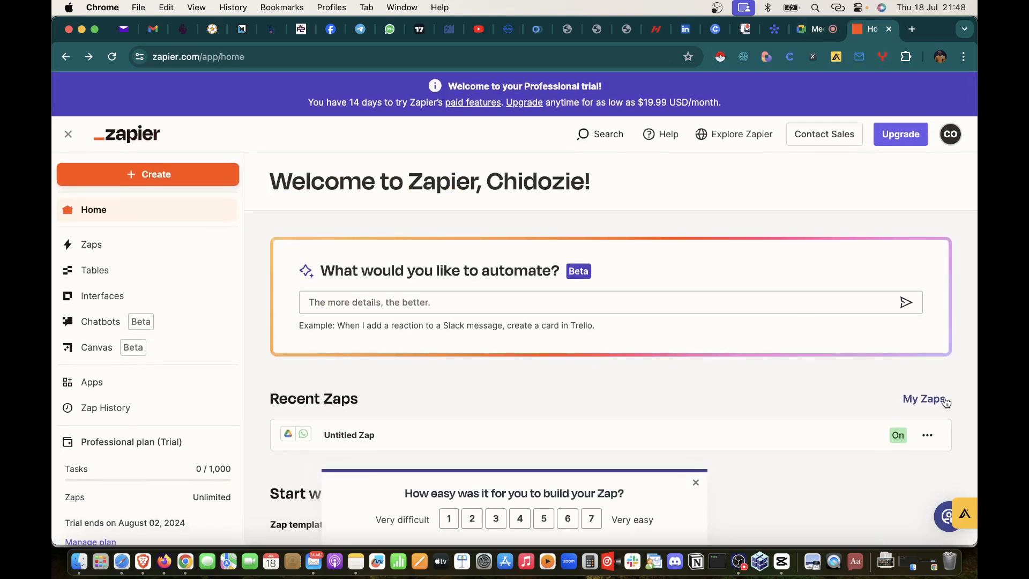
click(927, 435)
scroll(856, 496, down, 3)
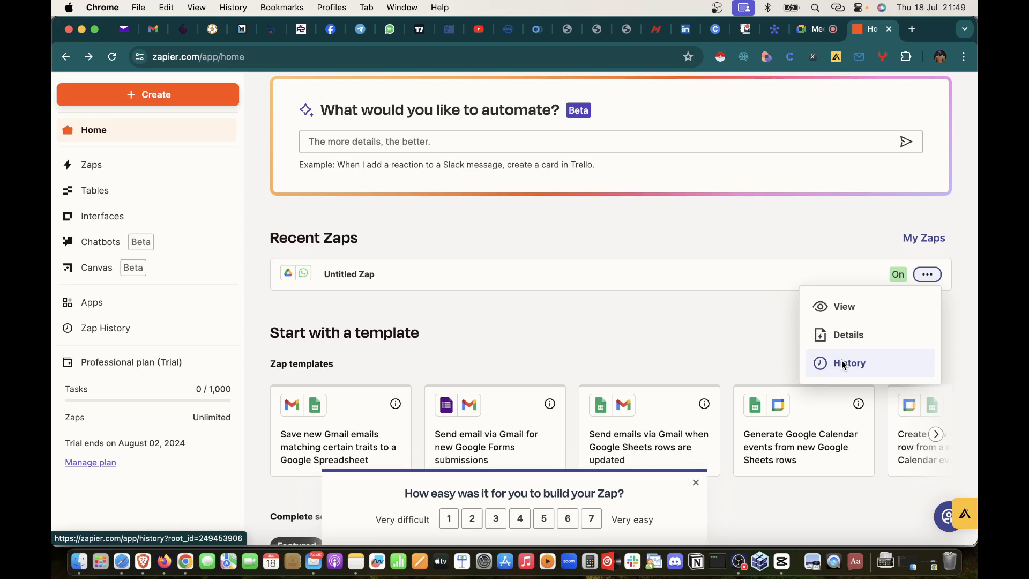
click(430, 282)
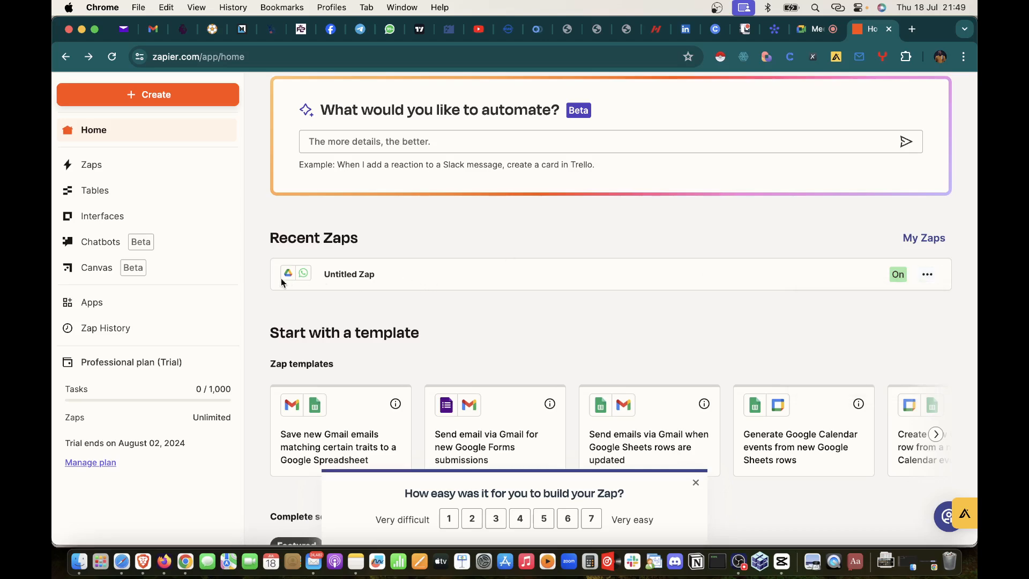
scroll(432, 327, up, 5)
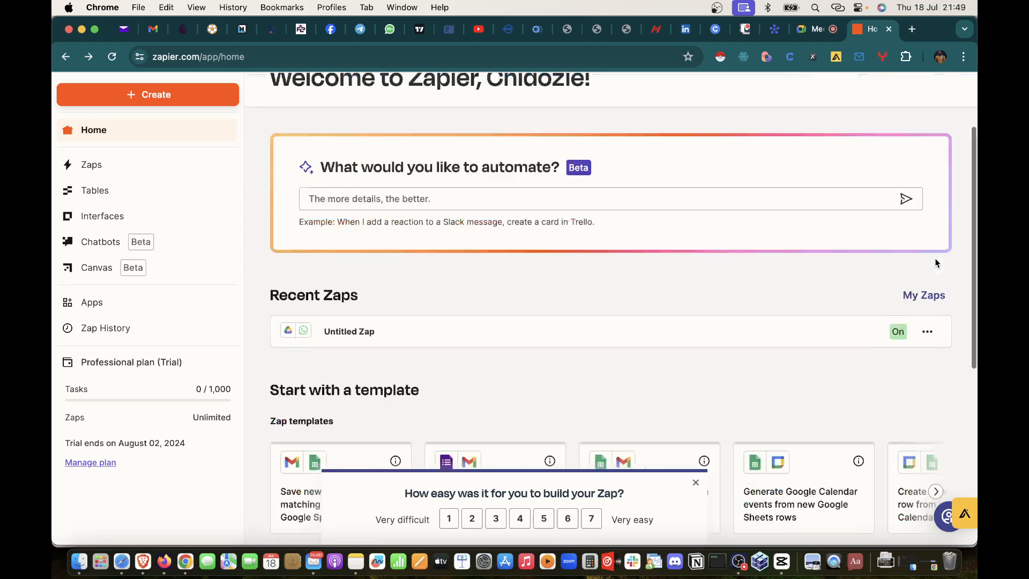
scroll(432, 327, down, 2)
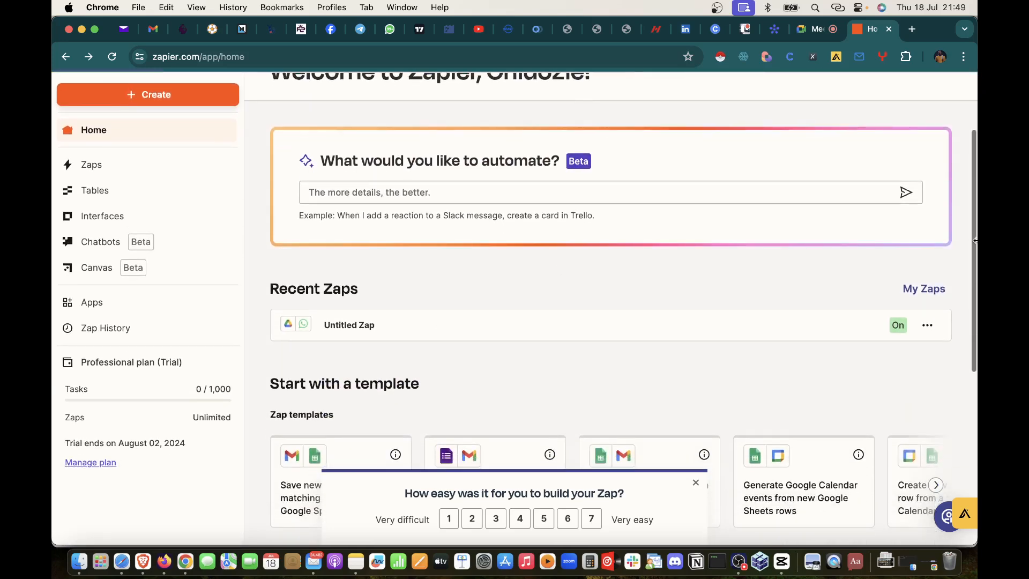
click(927, 325)
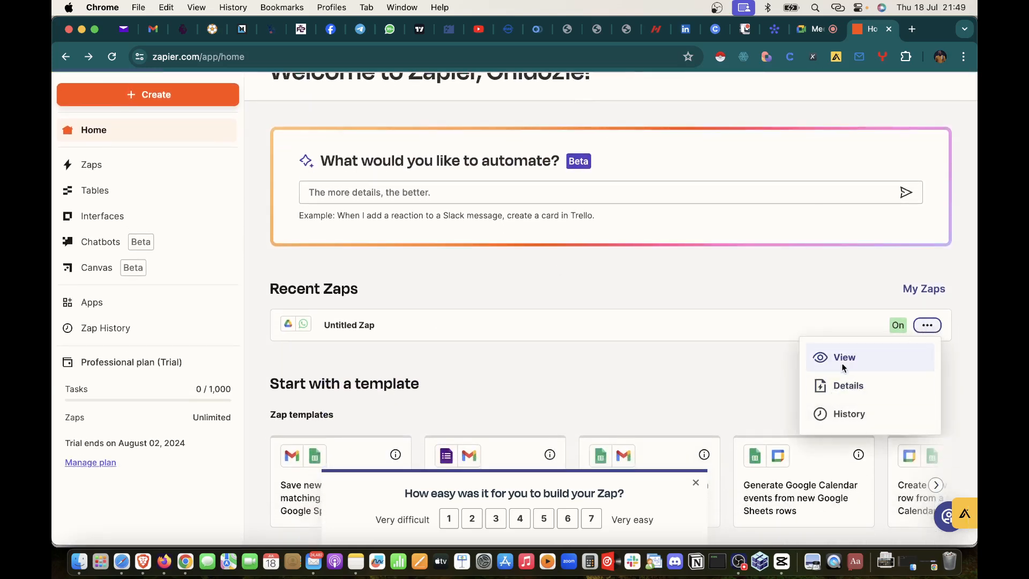
click(843, 382)
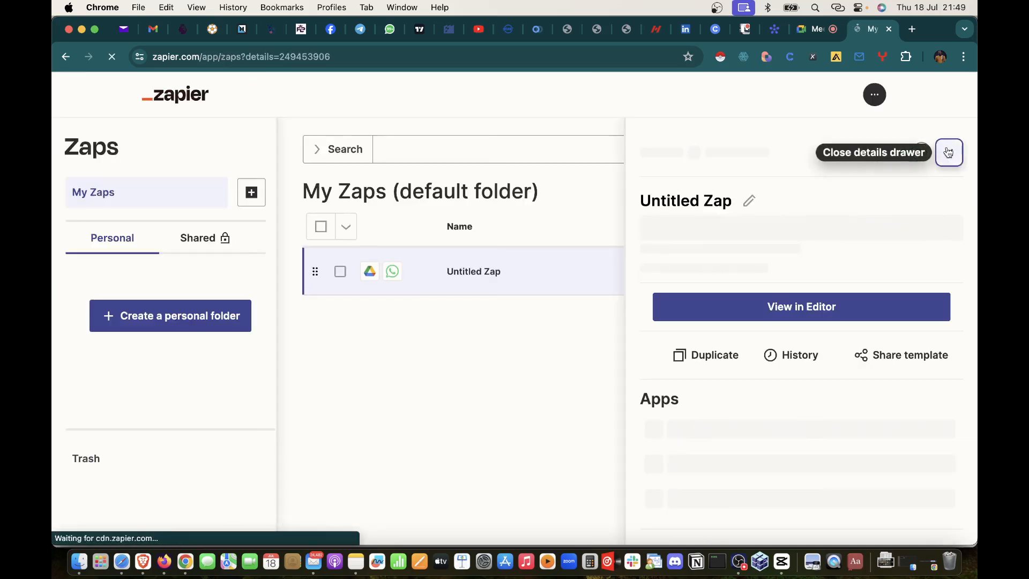
click(949, 152)
Review the Untitled Zap's details, switched on and published July 18, 2024, then return Home.
click(944, 262)
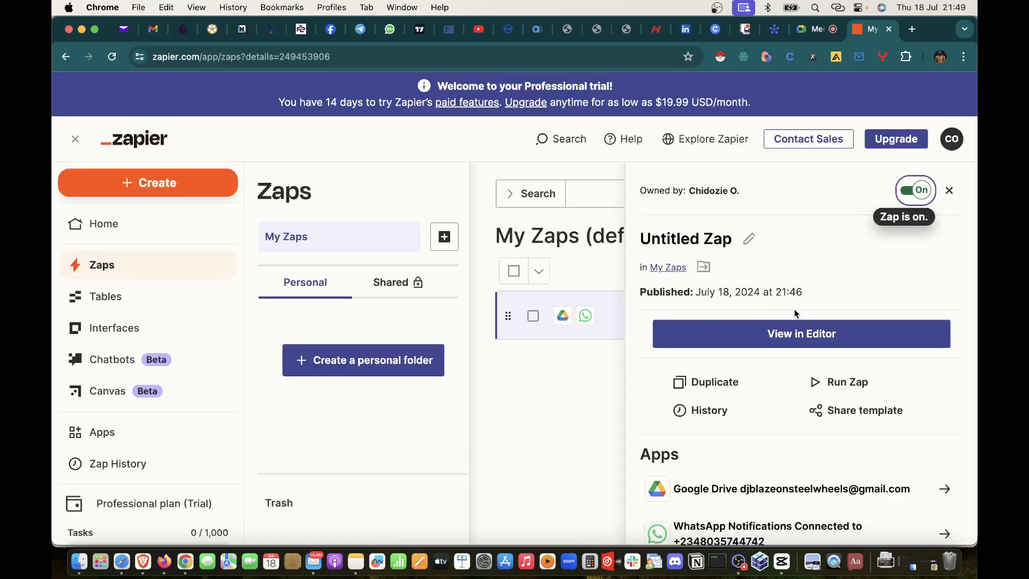
scroll(794, 311, down, 4)
scroll(794, 314, up, 4)
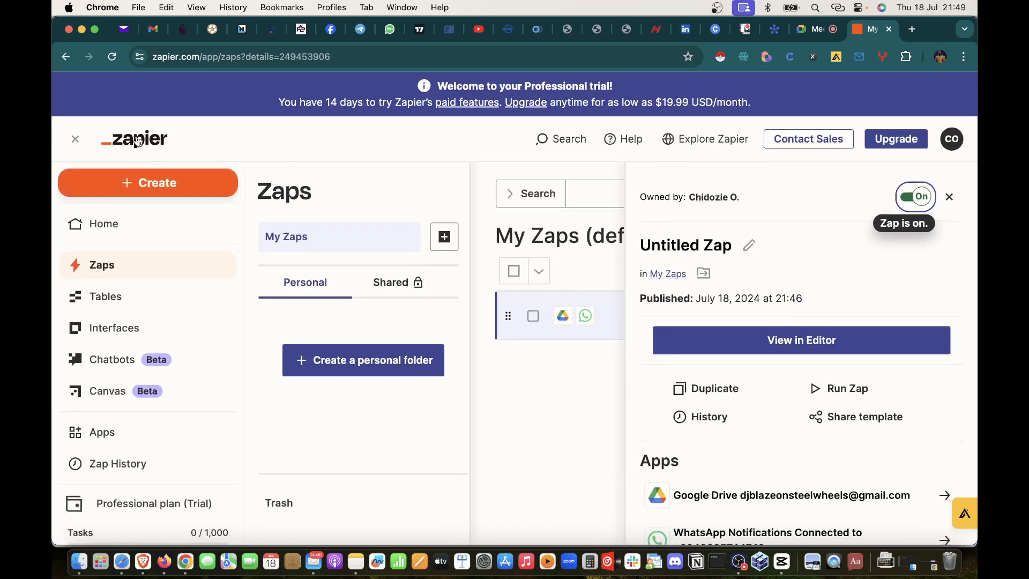
click(66, 57)
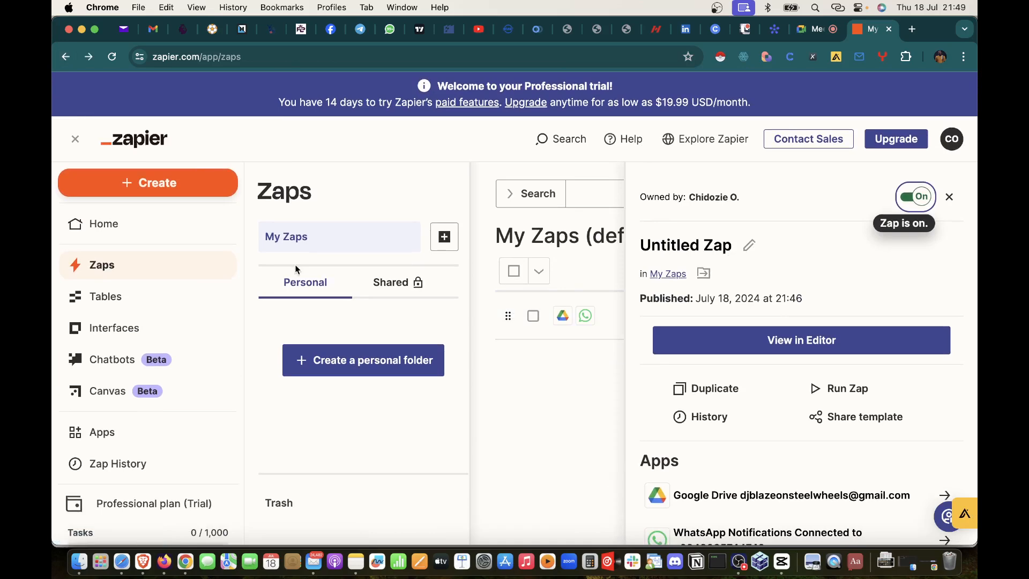
click(65, 57)
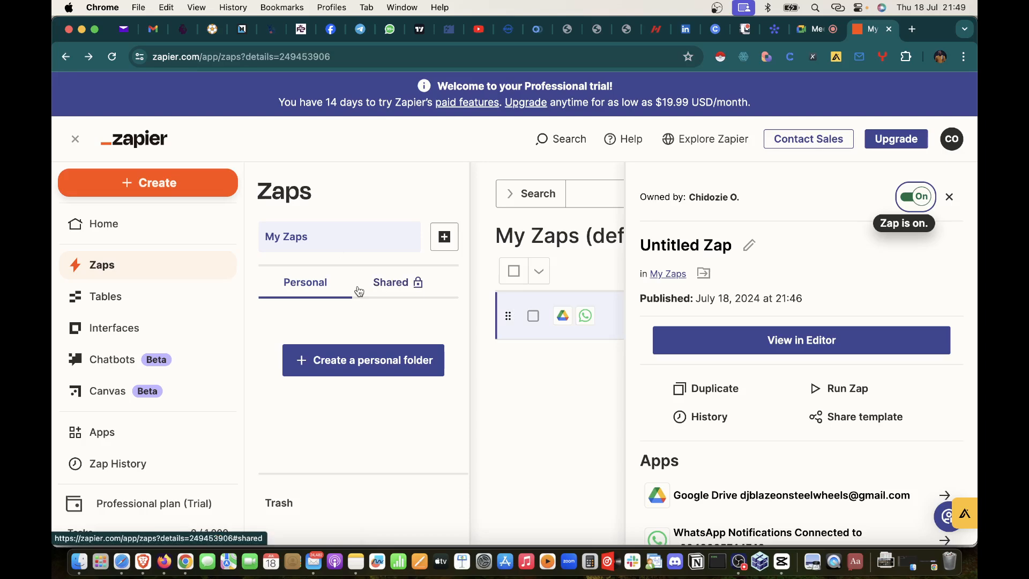
click(130, 139)
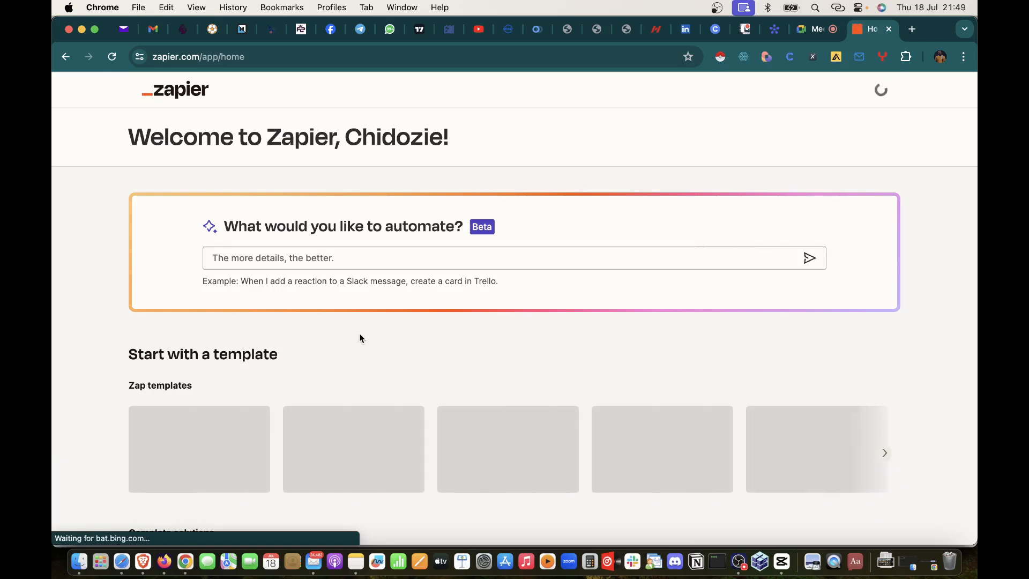
scroll(358, 337, down, 3)
View the Untitled Zap in the editor and start an editable draft of it.
scroll(358, 337, down, 4)
scroll(358, 338, up, 10)
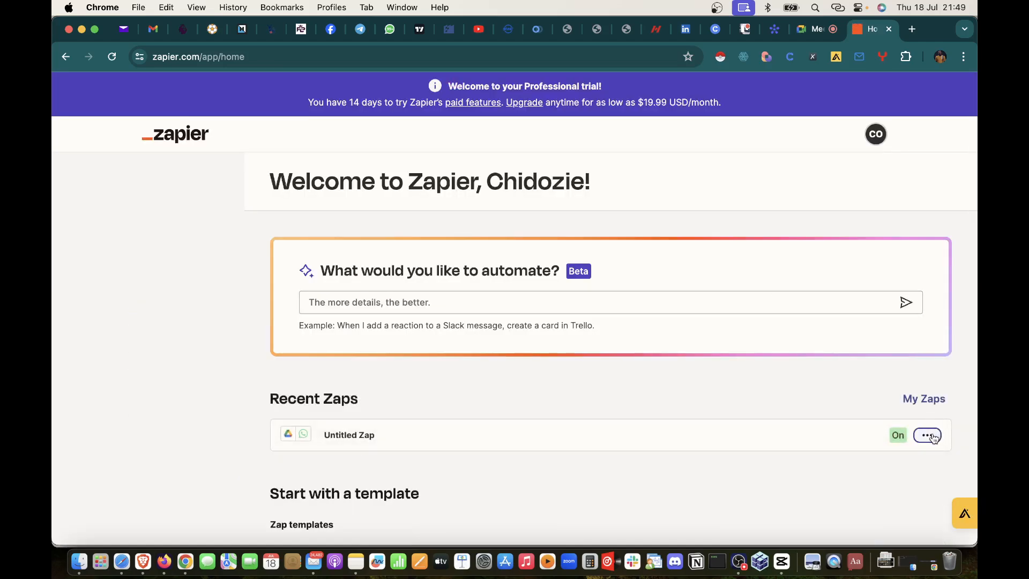
click(933, 438)
scroll(932, 433, down, 3)
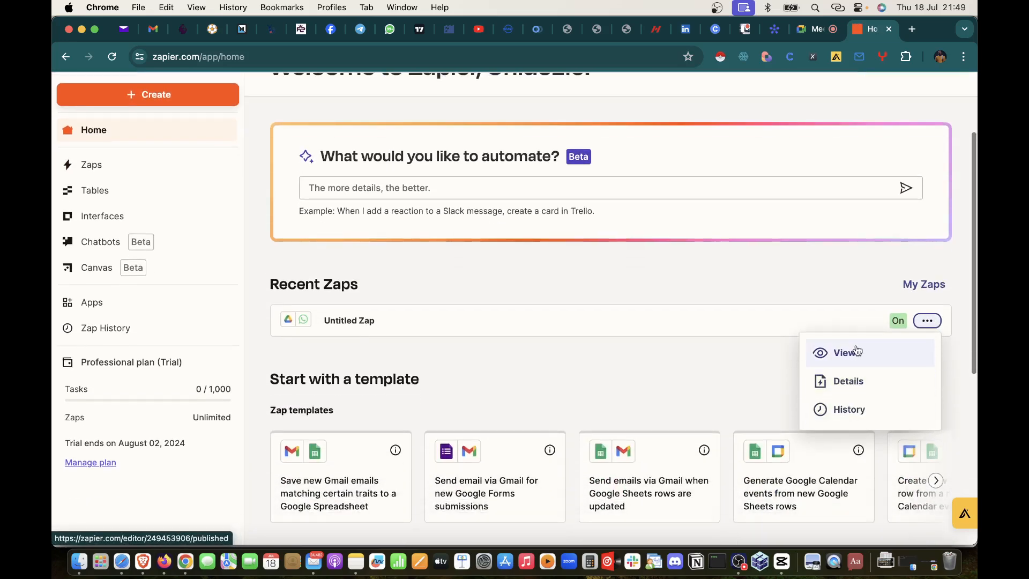
click(857, 350)
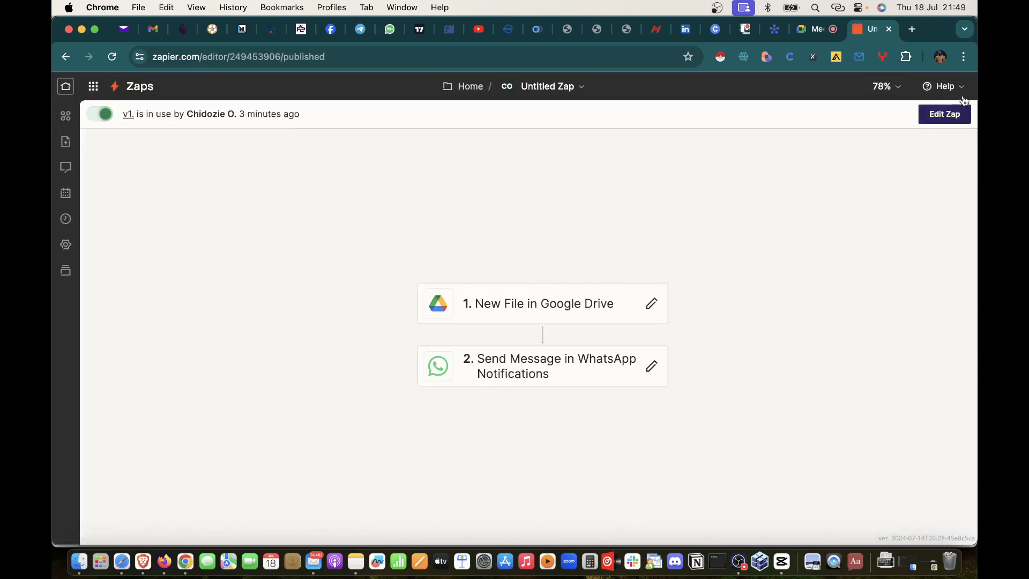
click(939, 111)
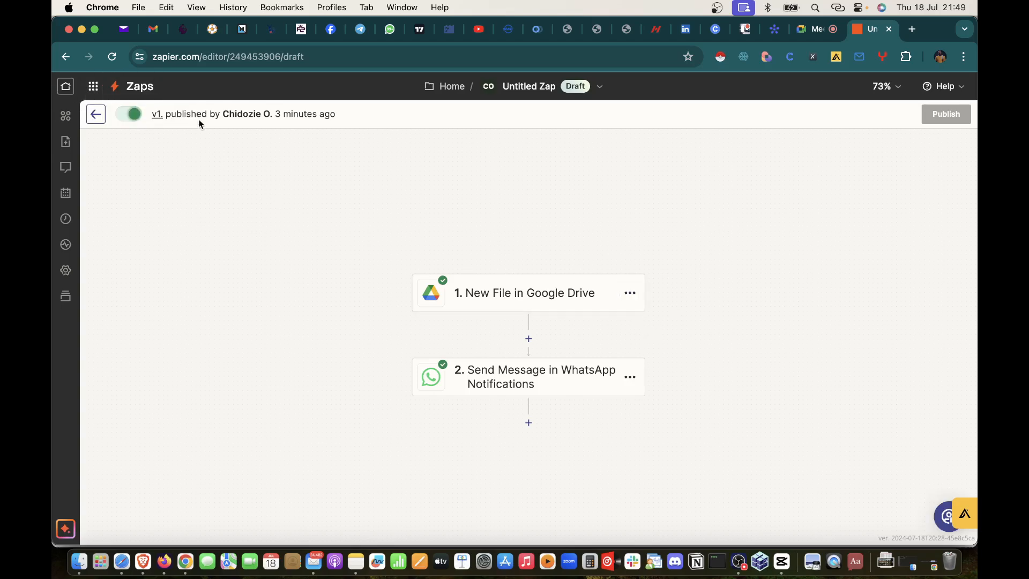
click(600, 87)
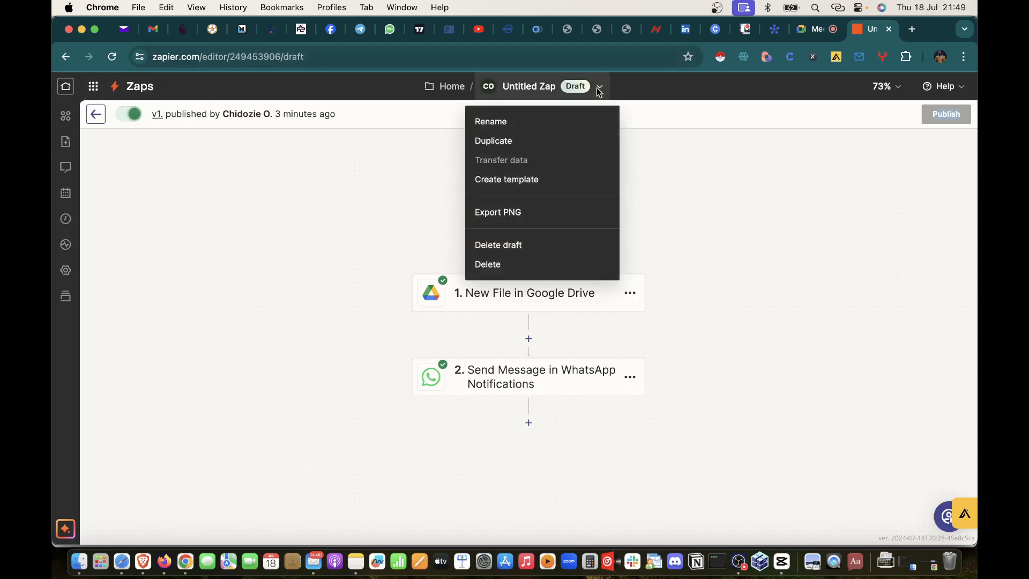
Delete the Untitled Zap and confirm with Delete Zap.
click(494, 264)
click(613, 343)
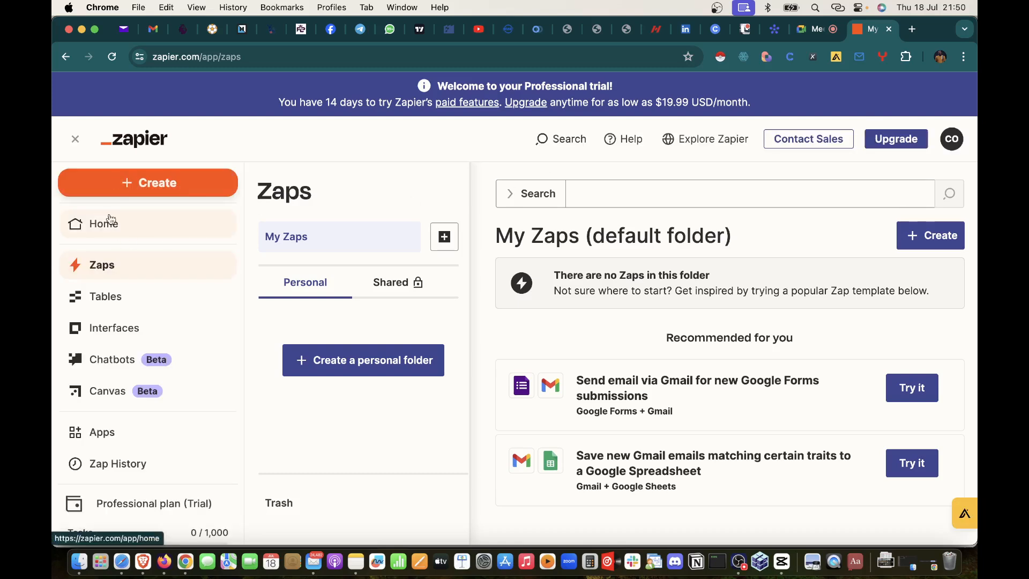
Create a new Zap, remove the added step 3, and bring up the trigger's app choices.
click(142, 185)
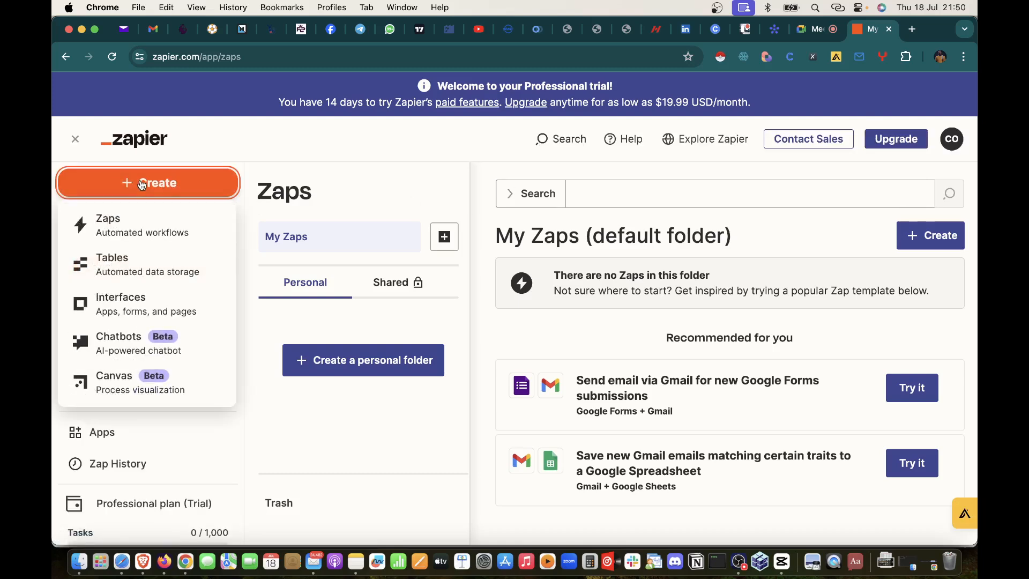
click(123, 225)
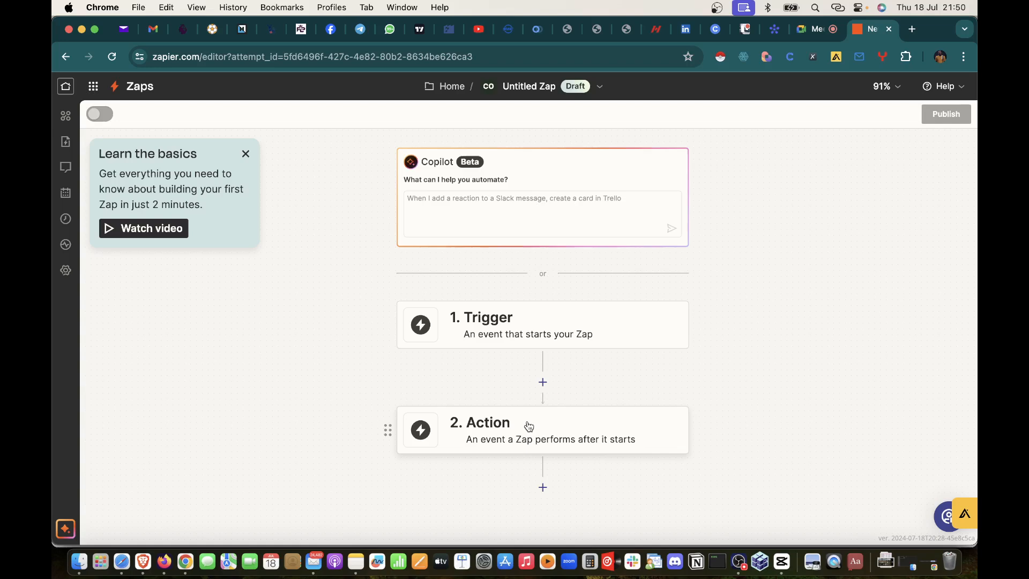
scroll(527, 426, down, 3)
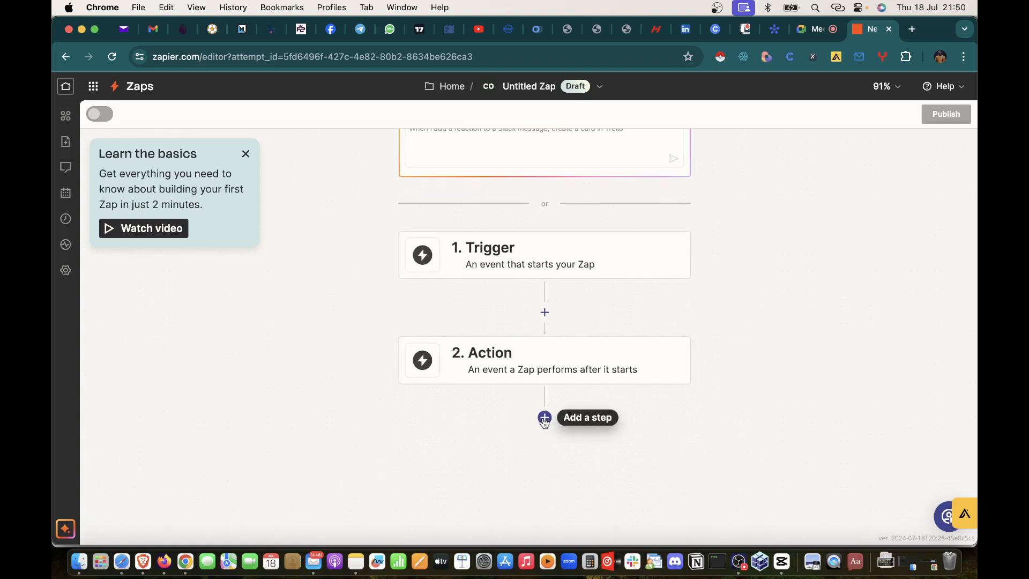
click(545, 418)
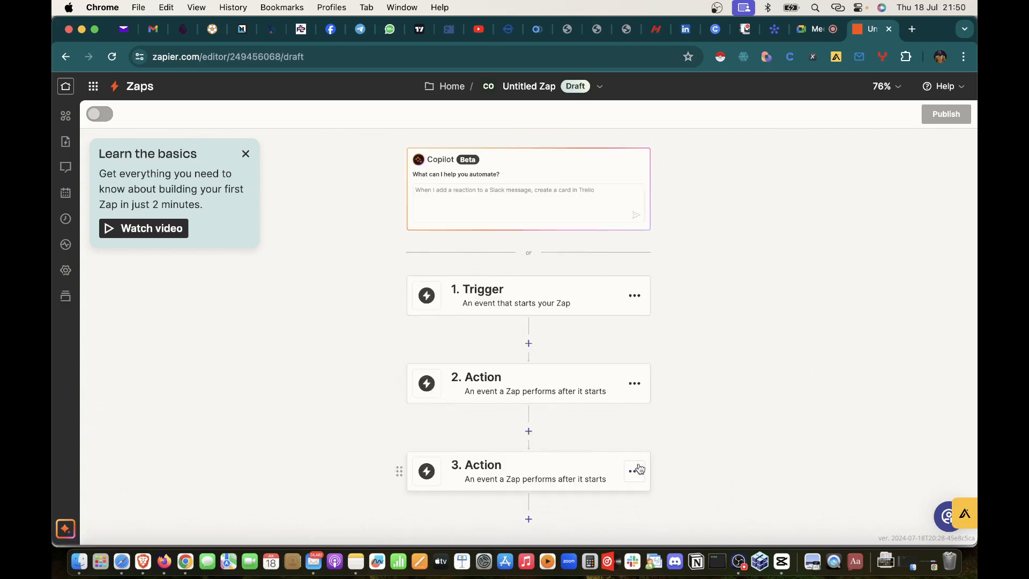
click(641, 470)
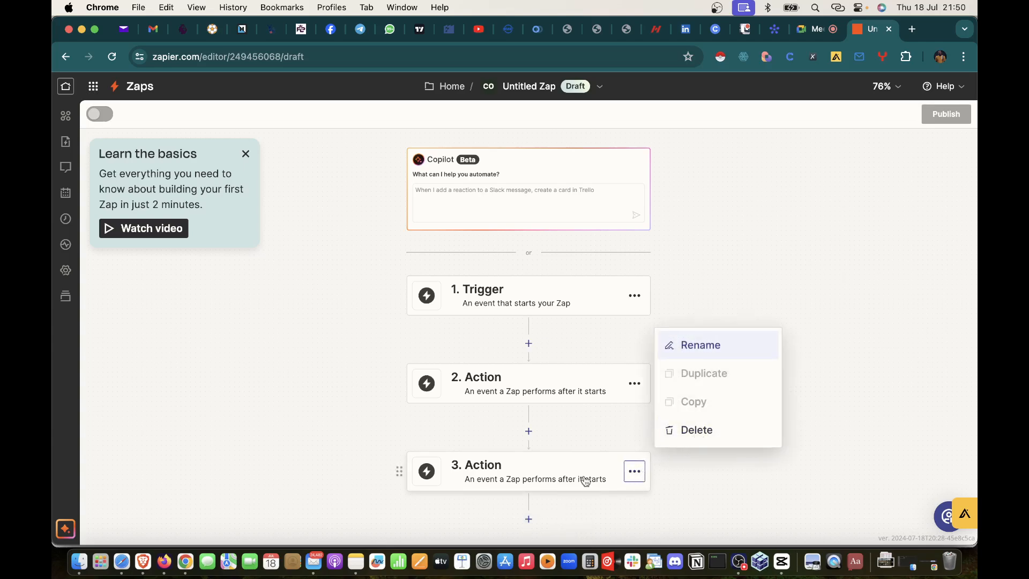
click(691, 431)
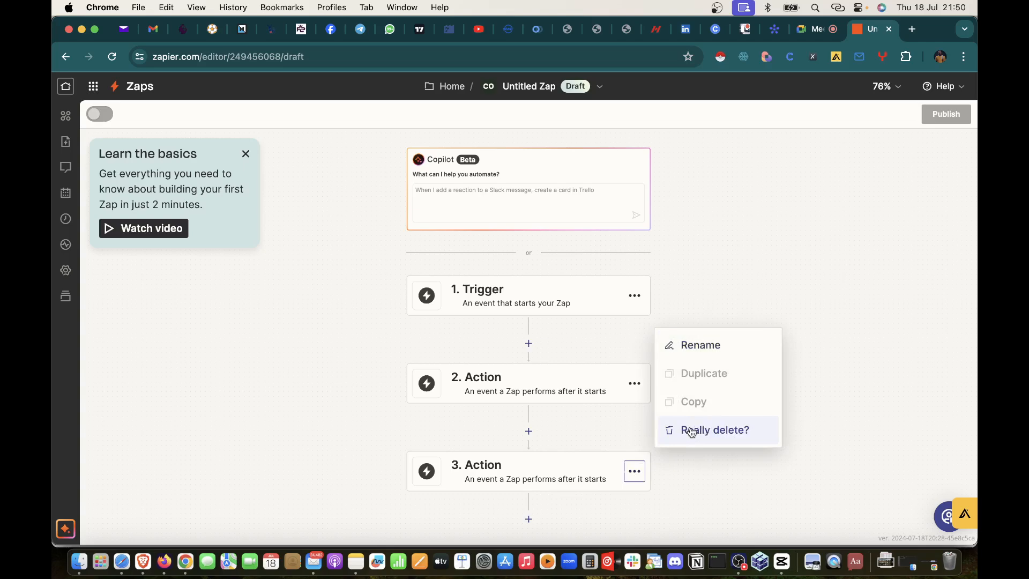
click(739, 430)
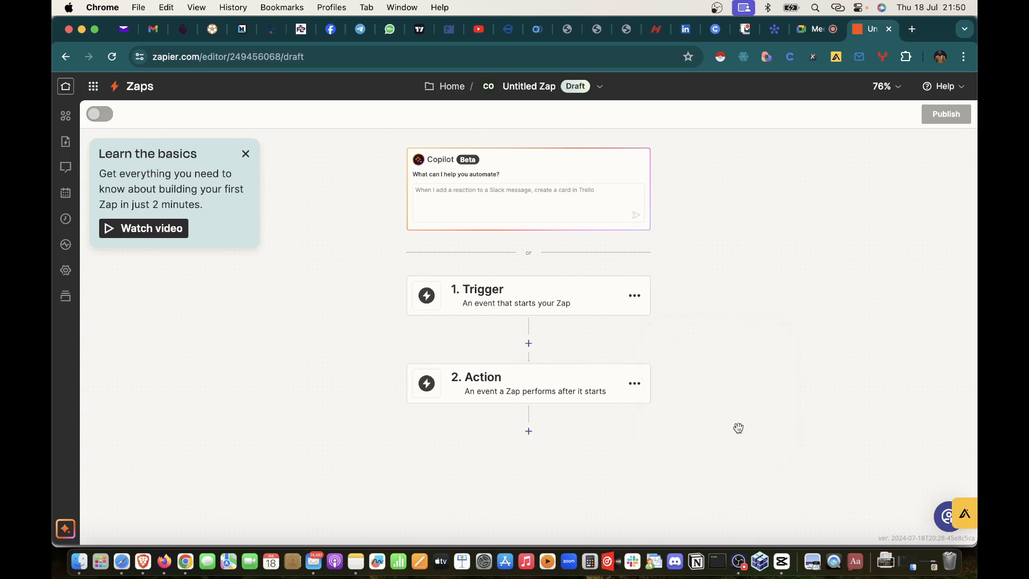
click(467, 300)
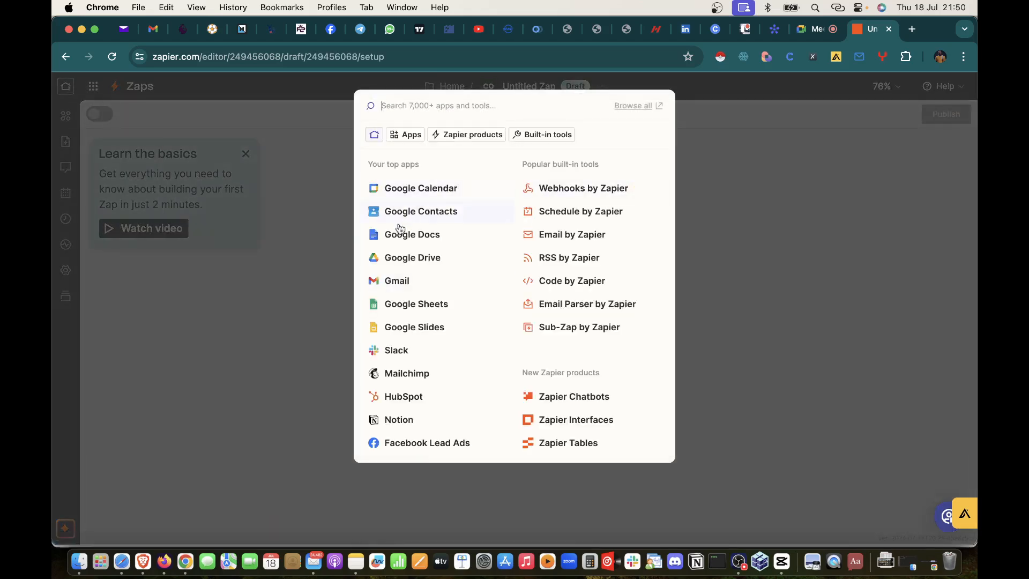
Make Google Drive the trigger app and WhatsApp Notifications the action app.
click(397, 261)
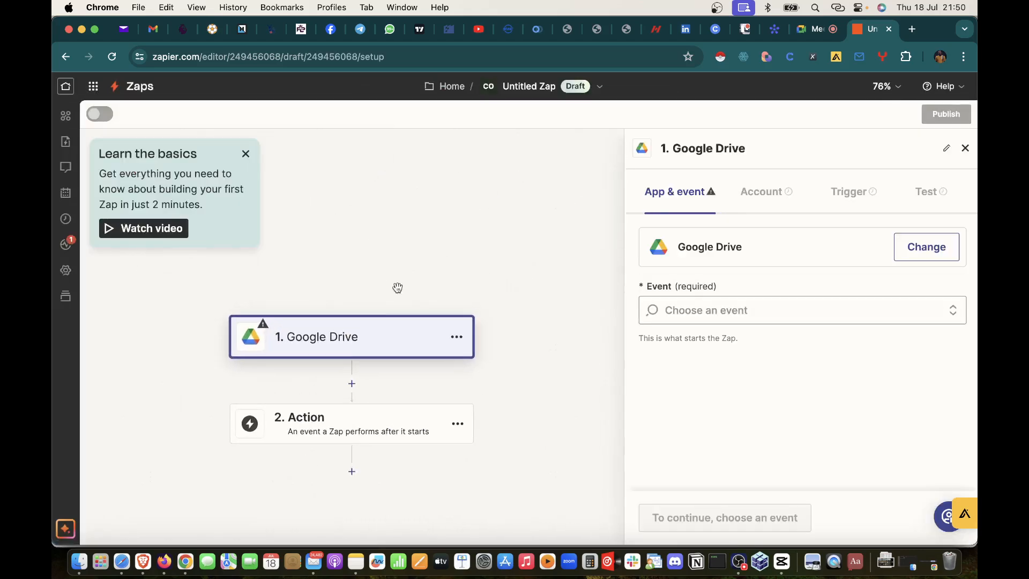
click(342, 425)
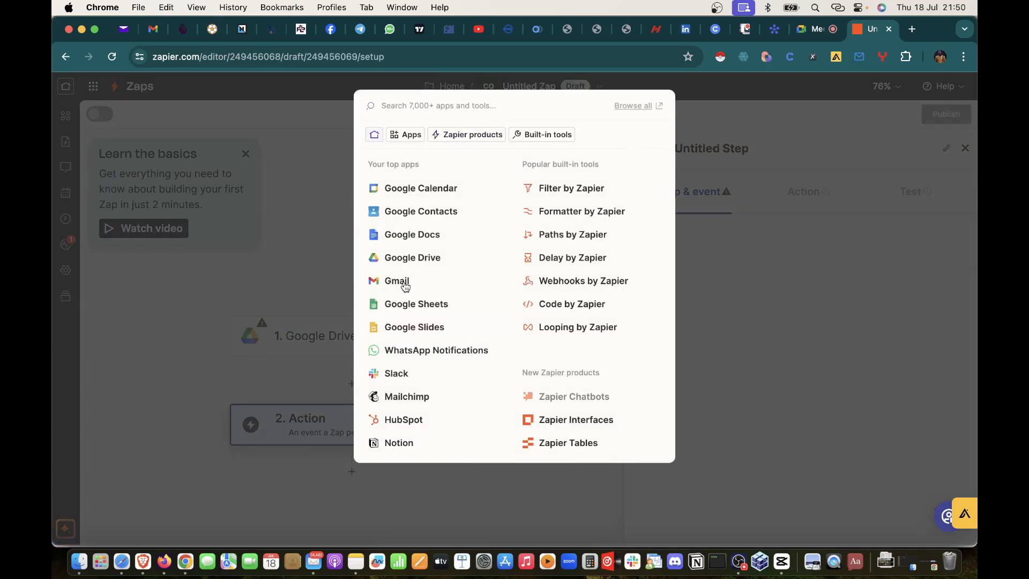
click(407, 352)
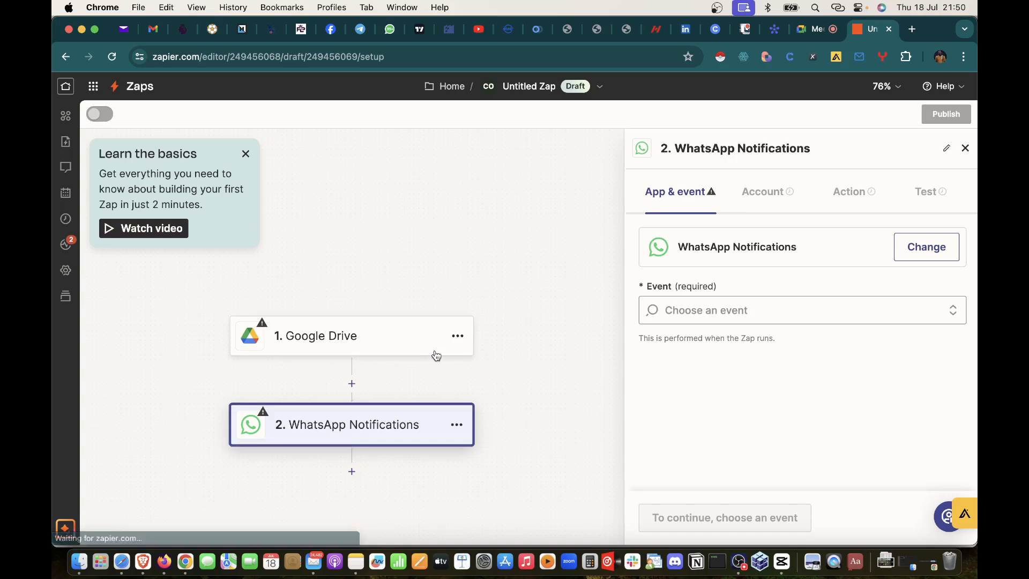
click(361, 334)
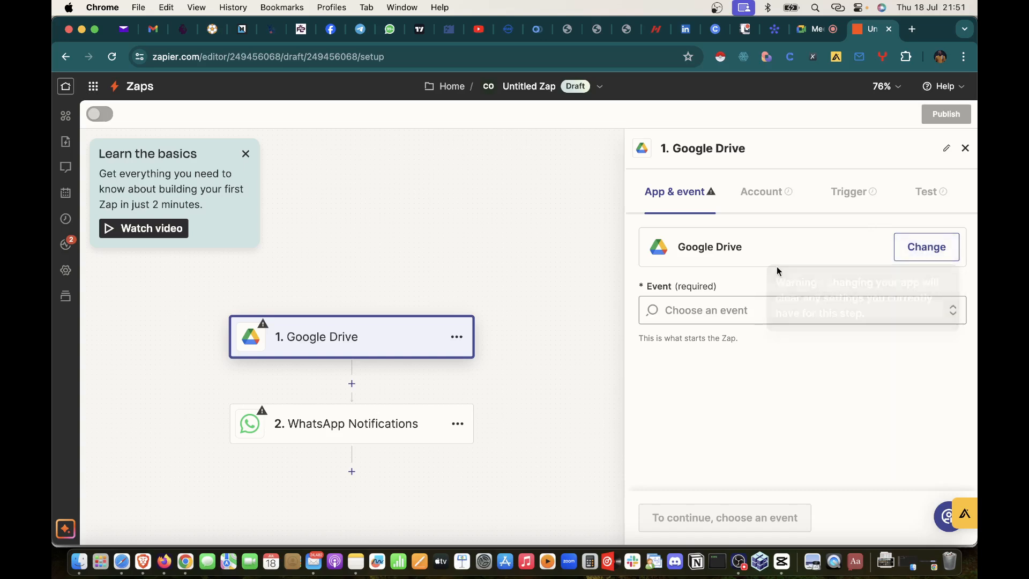
Choose New File as the Google Drive trigger event.
click(738, 313)
click(818, 231)
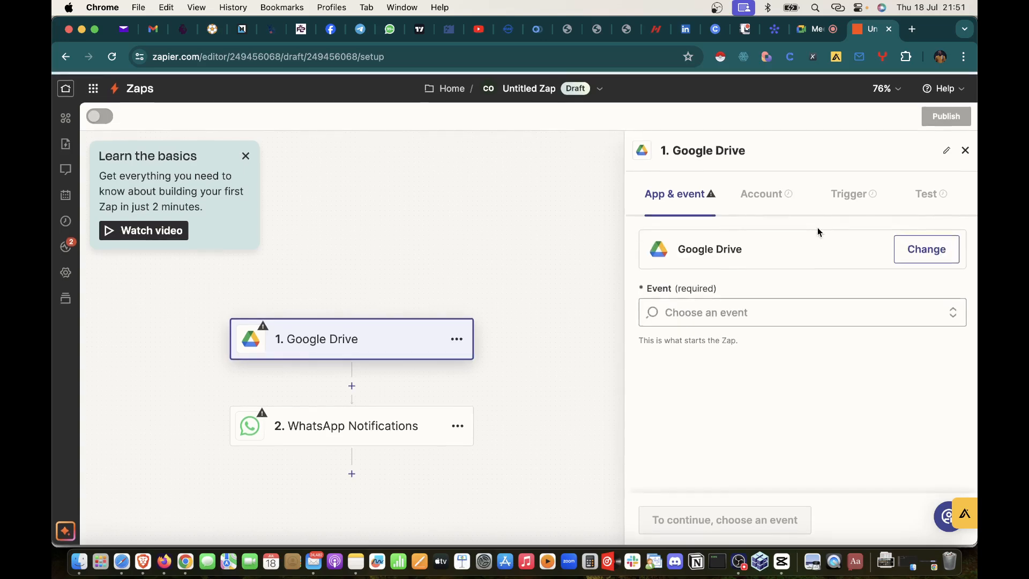
click(912, 251)
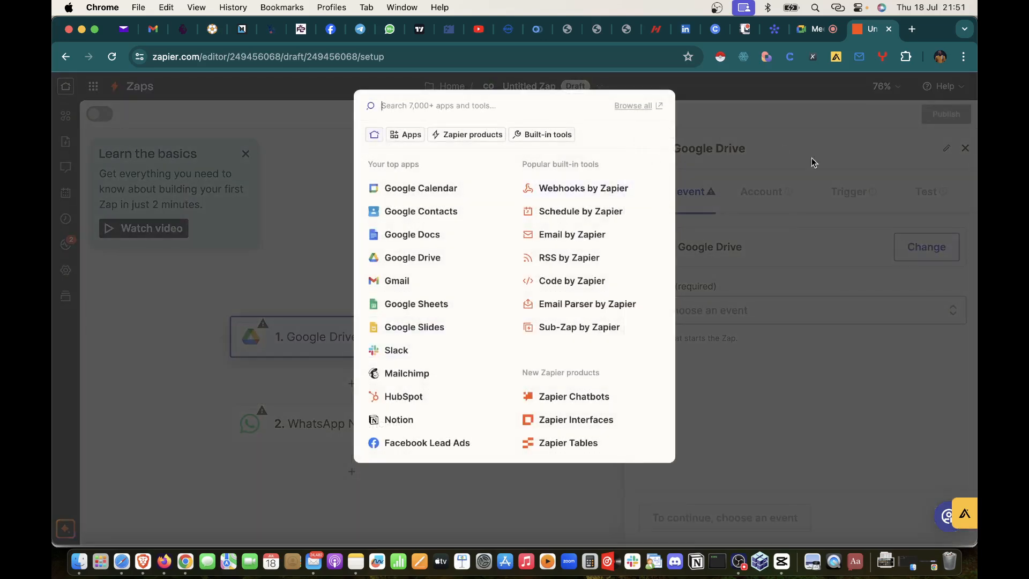
click(813, 185)
click(702, 308)
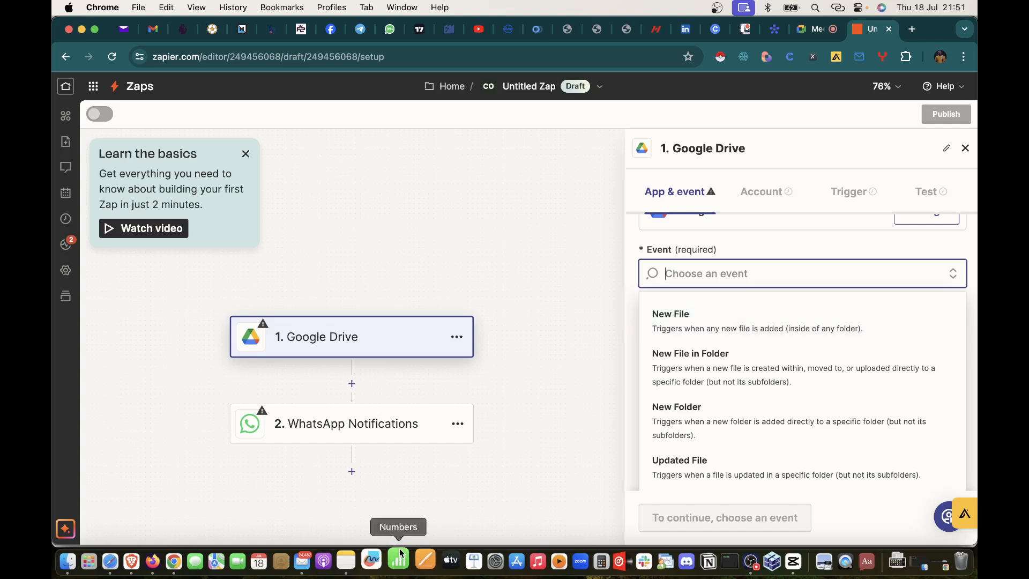
click(823, 32)
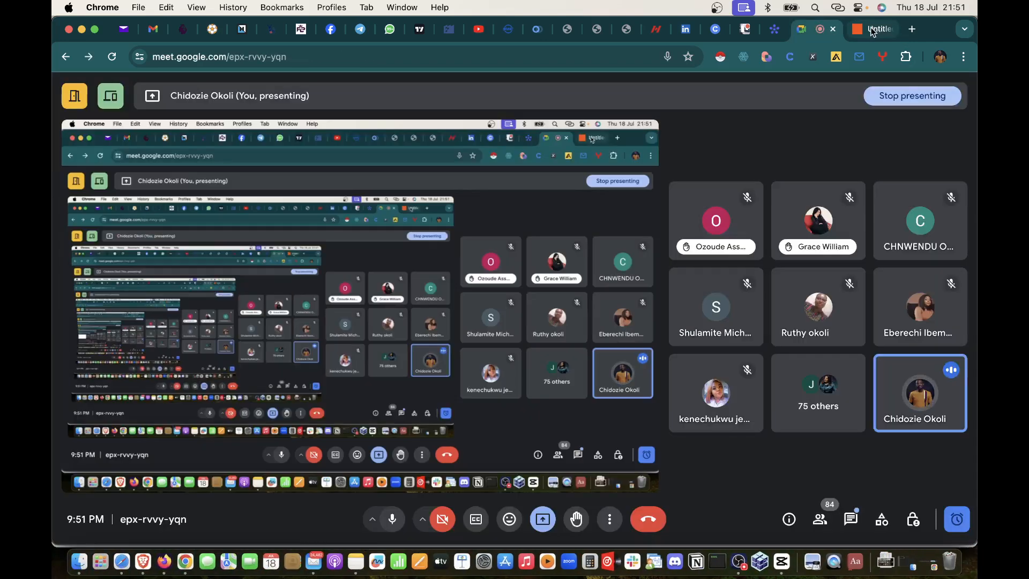
click(852, 35)
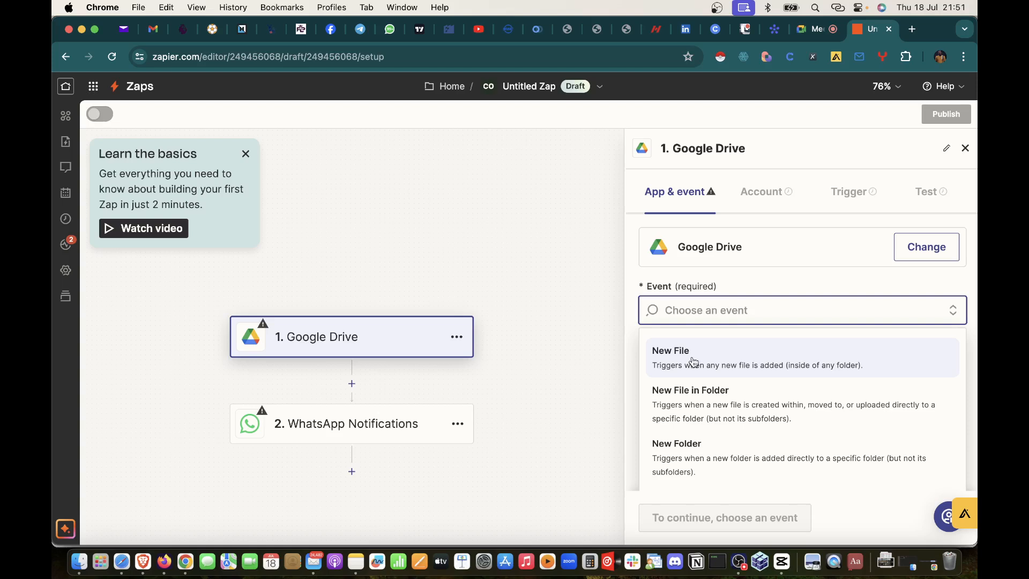
click(692, 361)
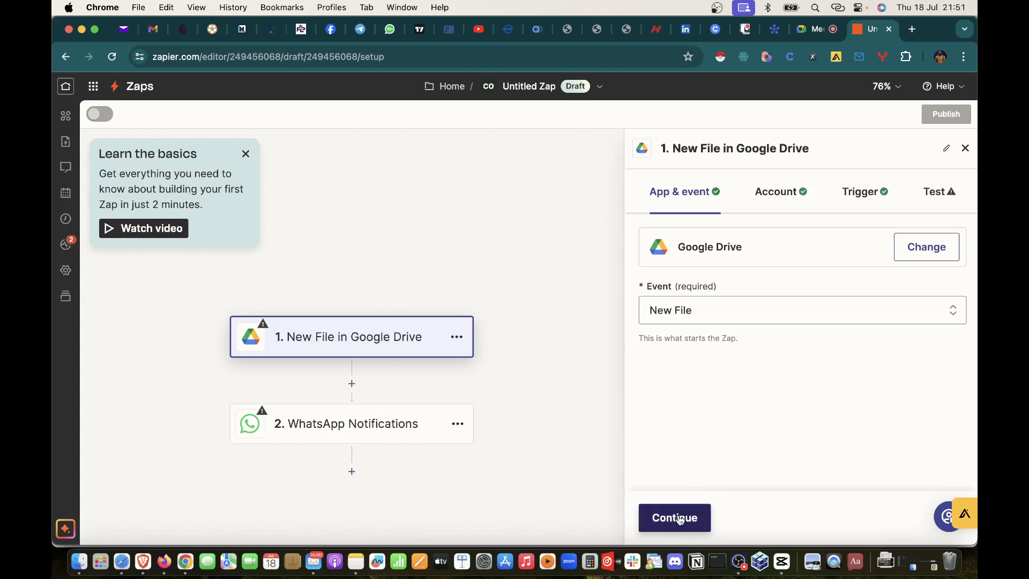
click(679, 519)
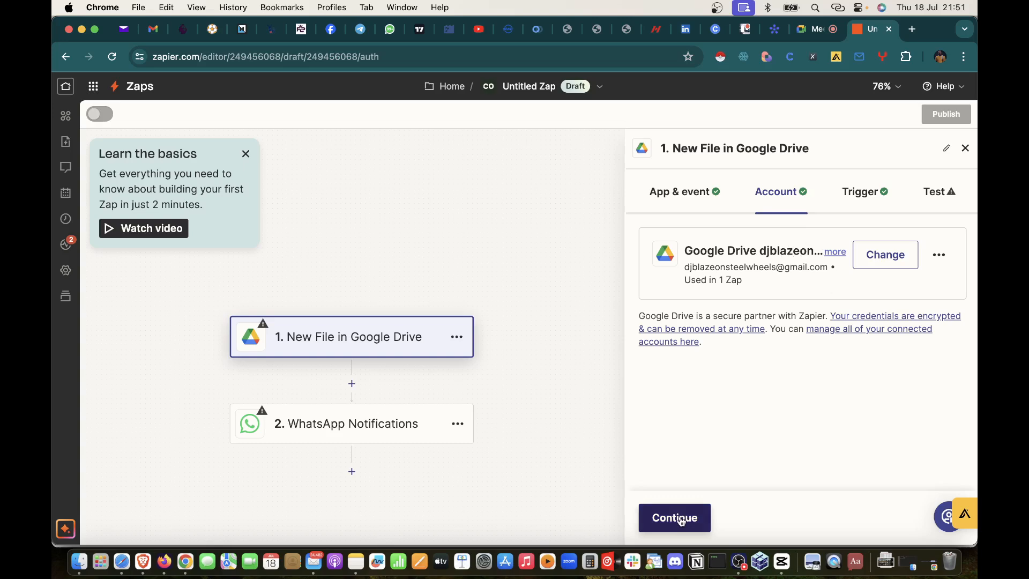
Keep the connected Google Drive account and watch My Google Drive.
click(680, 520)
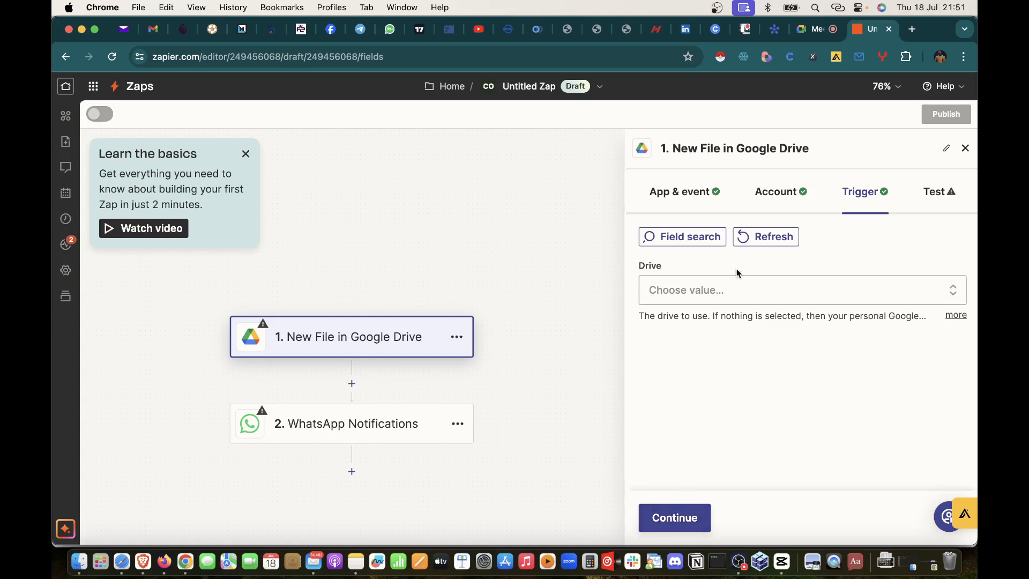
click(757, 284)
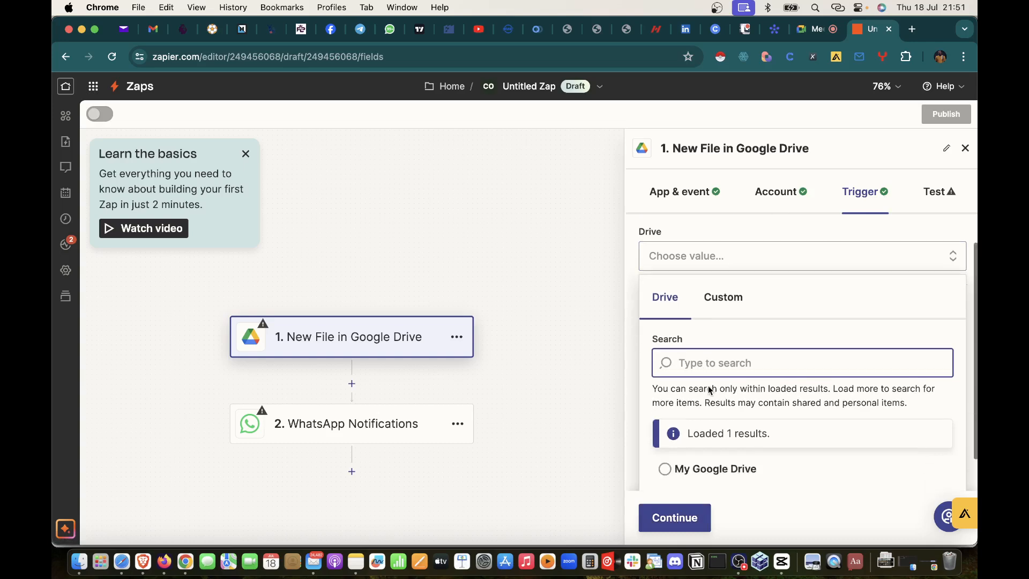
scroll(699, 407, down, 2)
click(664, 431)
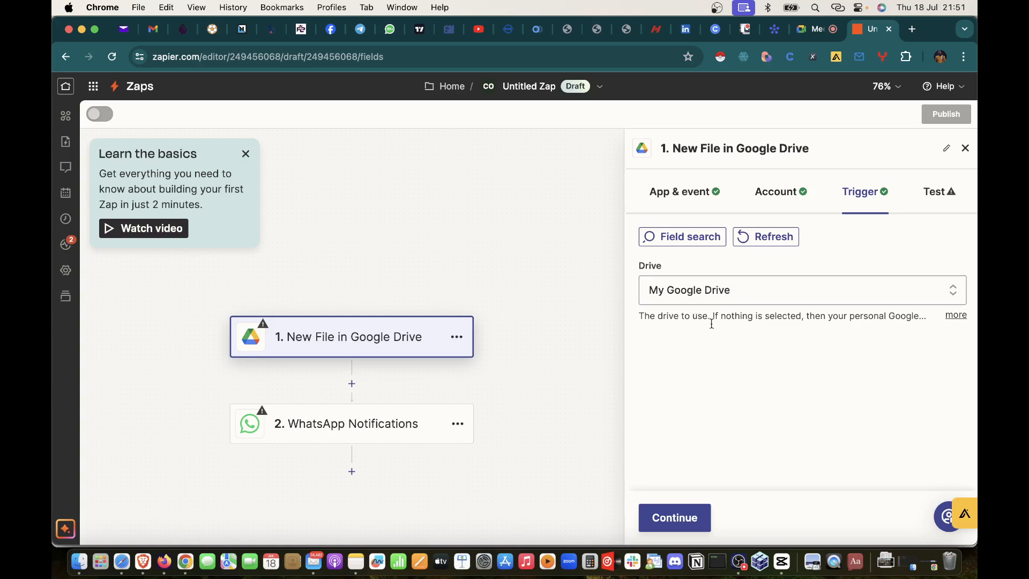
Test the Google Drive trigger and continue with New File C as the sample record.
click(676, 519)
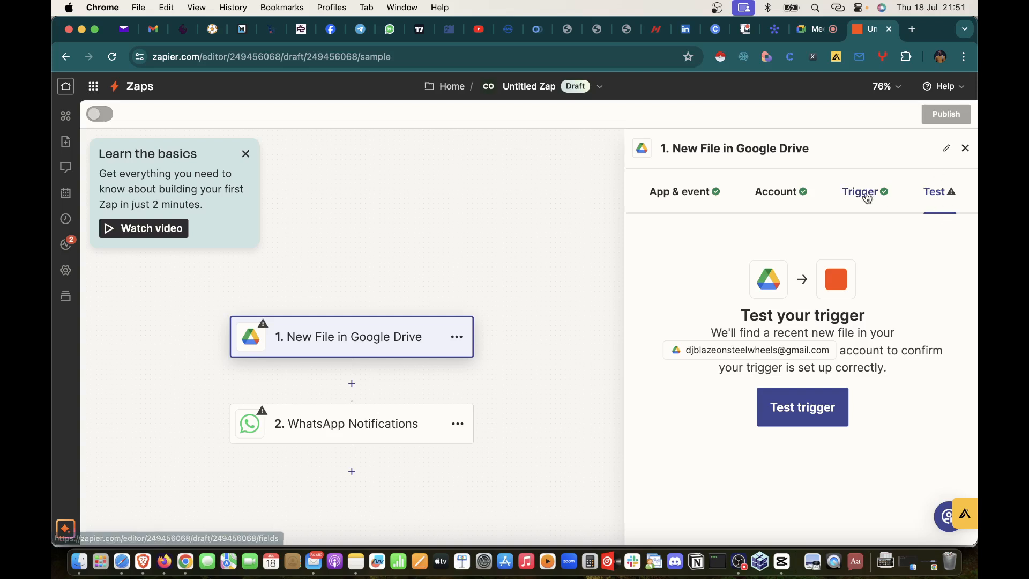
click(806, 410)
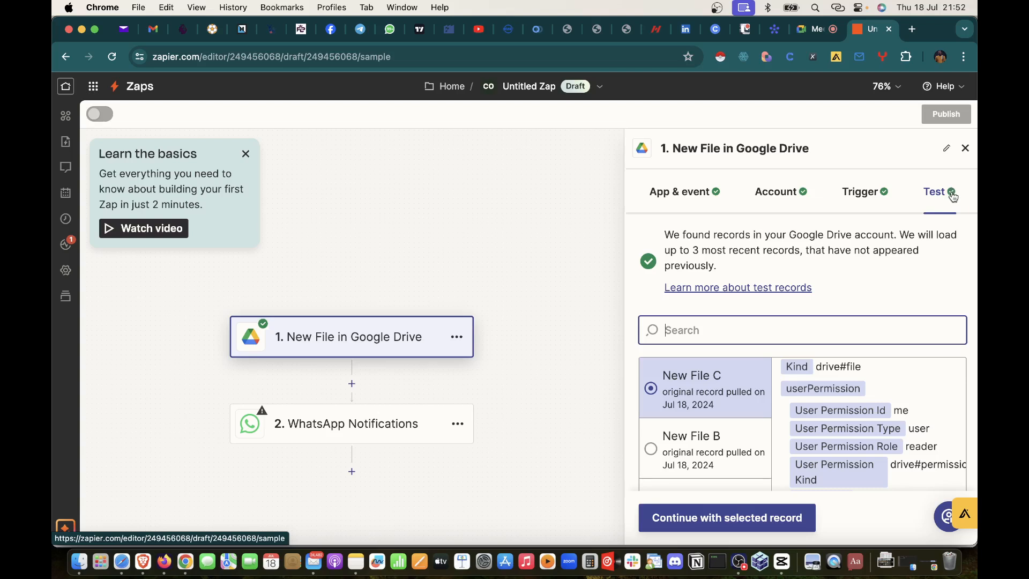
click(702, 521)
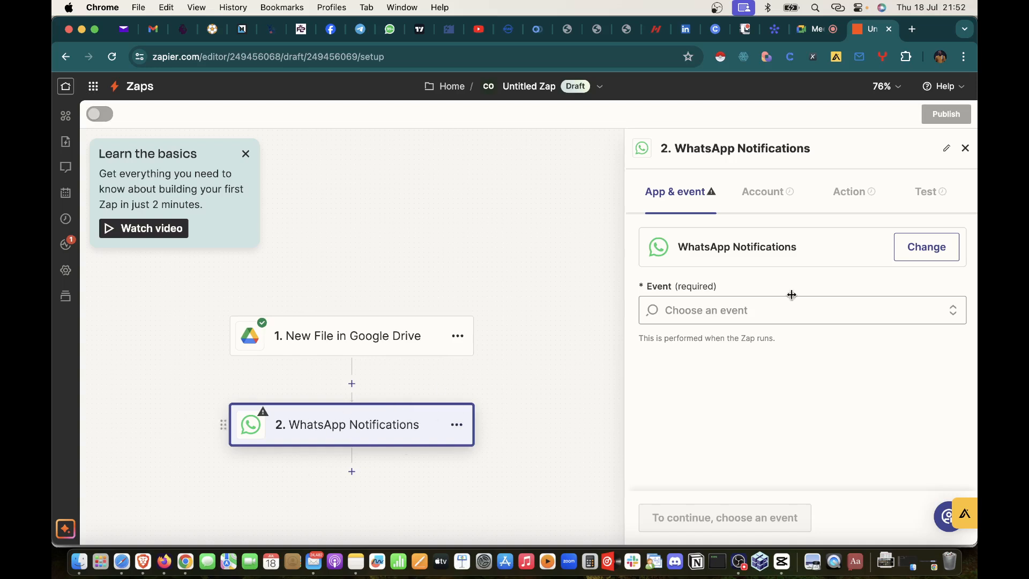
Set the WhatsApp Notifications event to Send Message and keep the connected WhatsApp account.
click(781, 311)
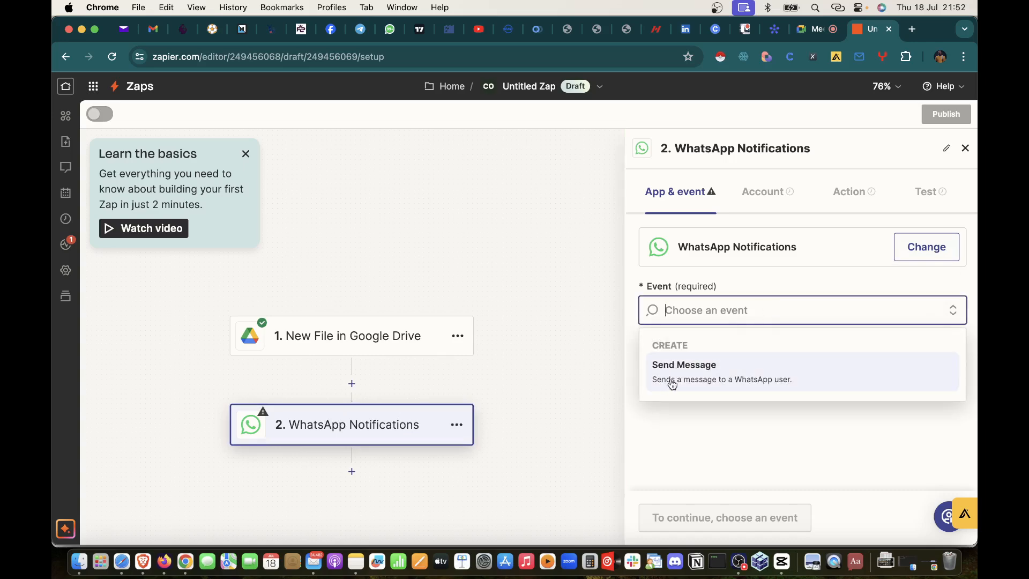
click(739, 384)
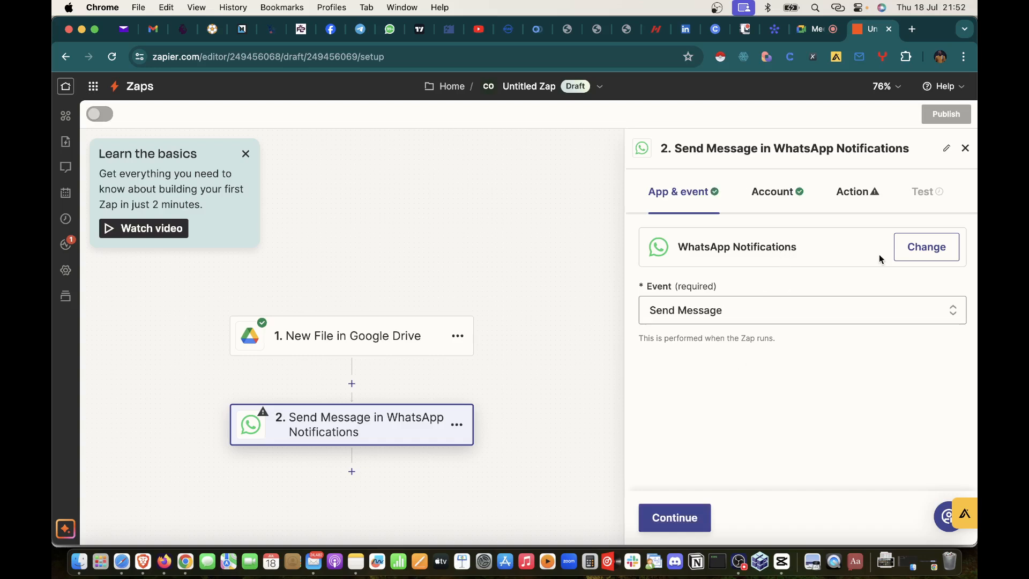
click(789, 188)
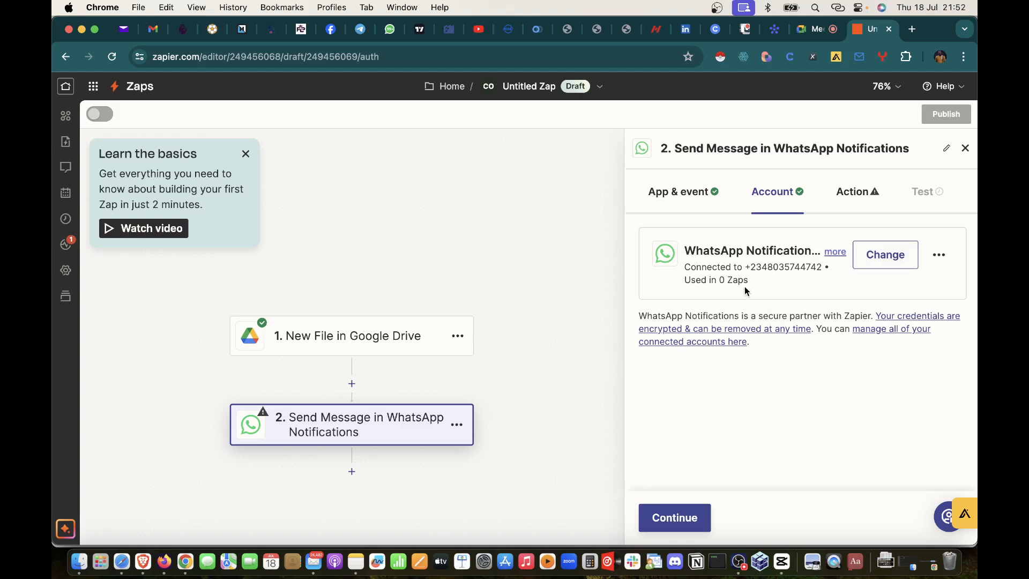
click(673, 515)
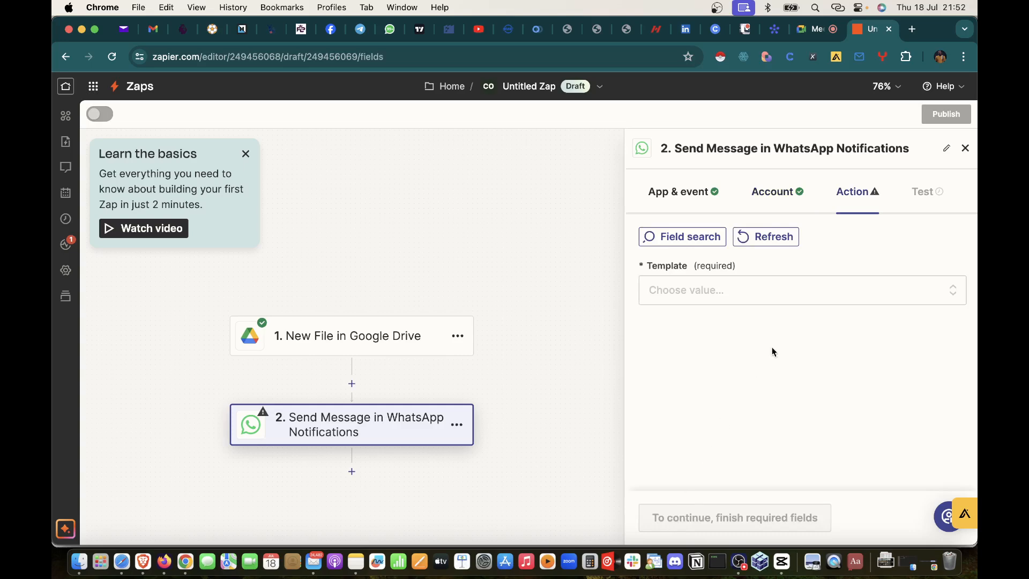
Select New Message as the WhatsApp message template.
click(721, 291)
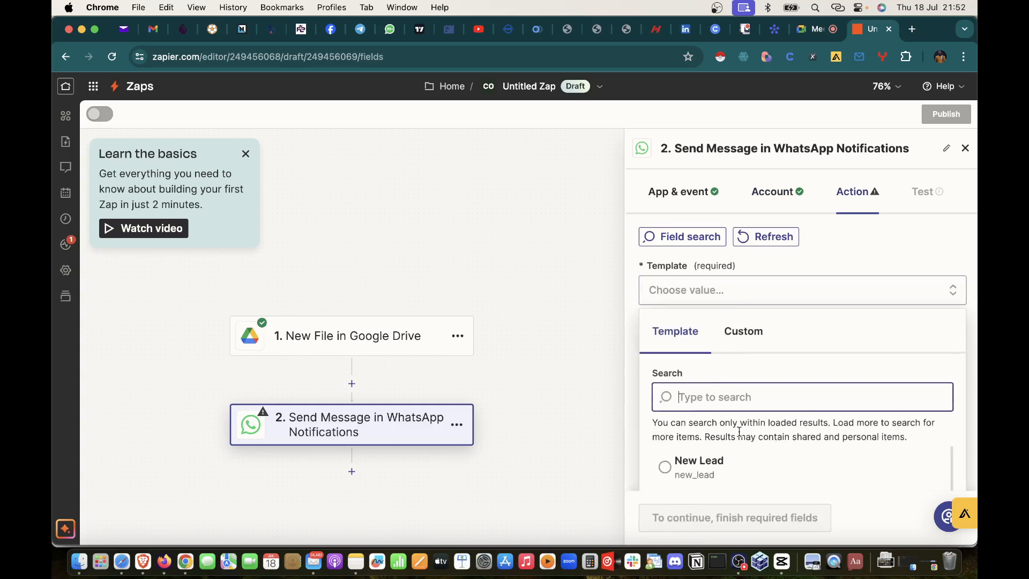
scroll(739, 431, down, 3)
click(679, 323)
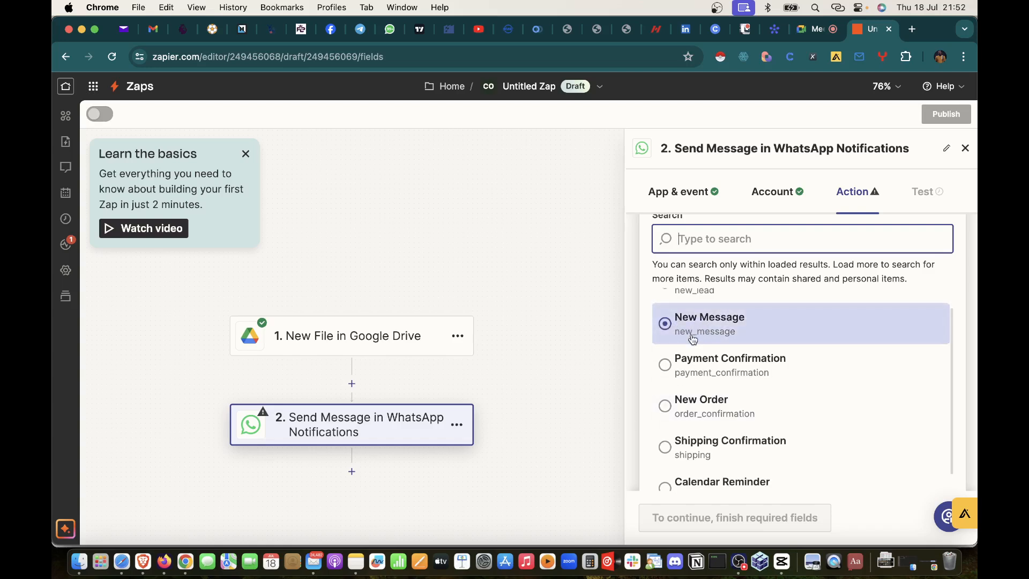
click(693, 337)
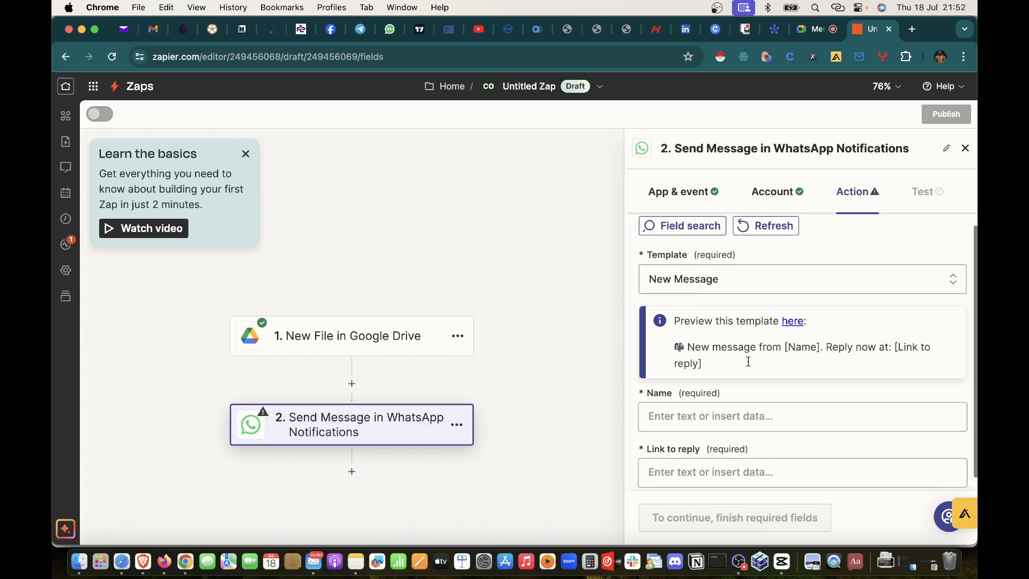
scroll(748, 361, down, 1)
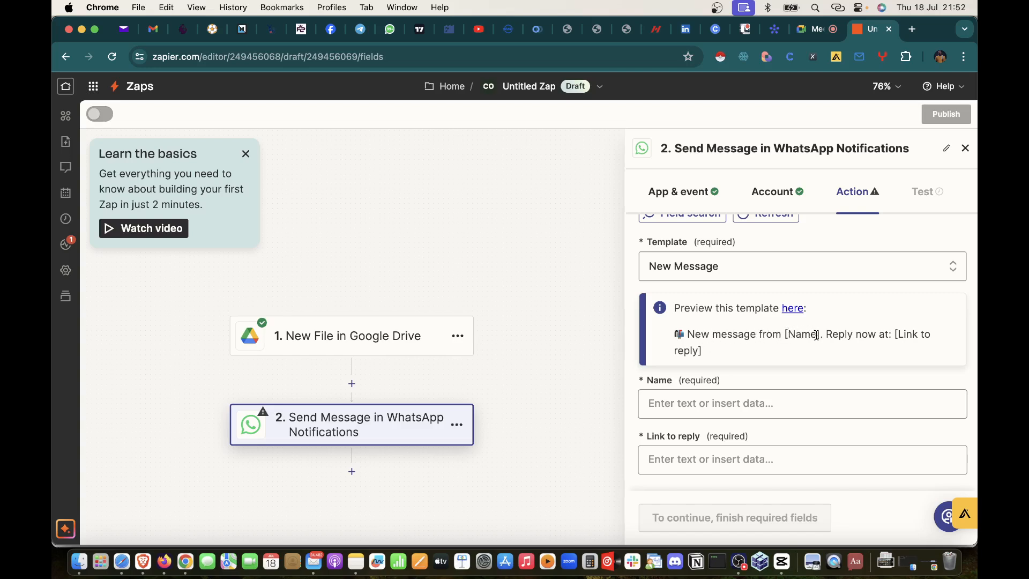
Map the Google Drive trigger's Owners Display Name into the WhatsApp message's Name field.
click(740, 403)
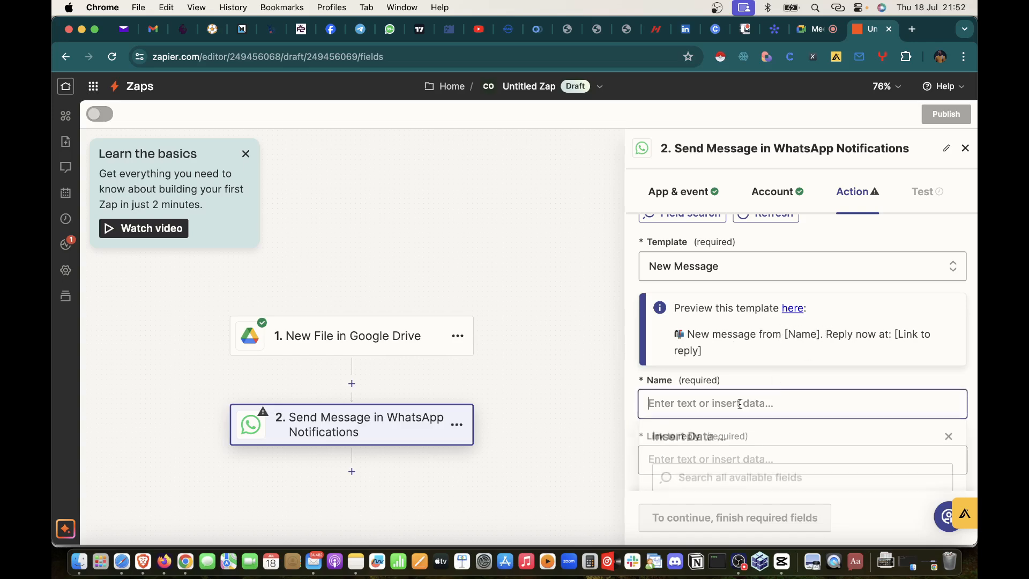
scroll(739, 403, down, 5)
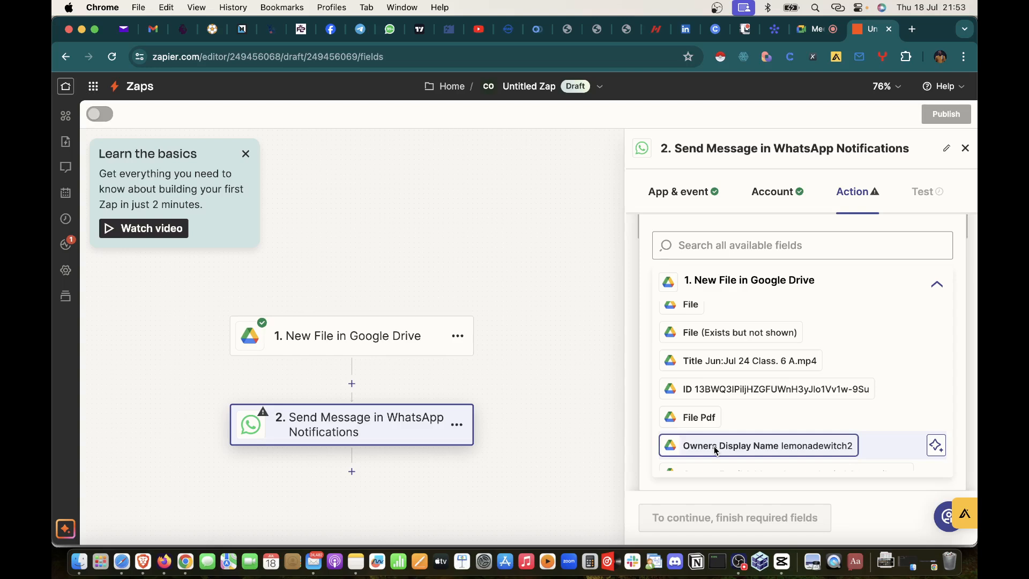
scroll(754, 294, up, 2)
scroll(754, 295, up, 1)
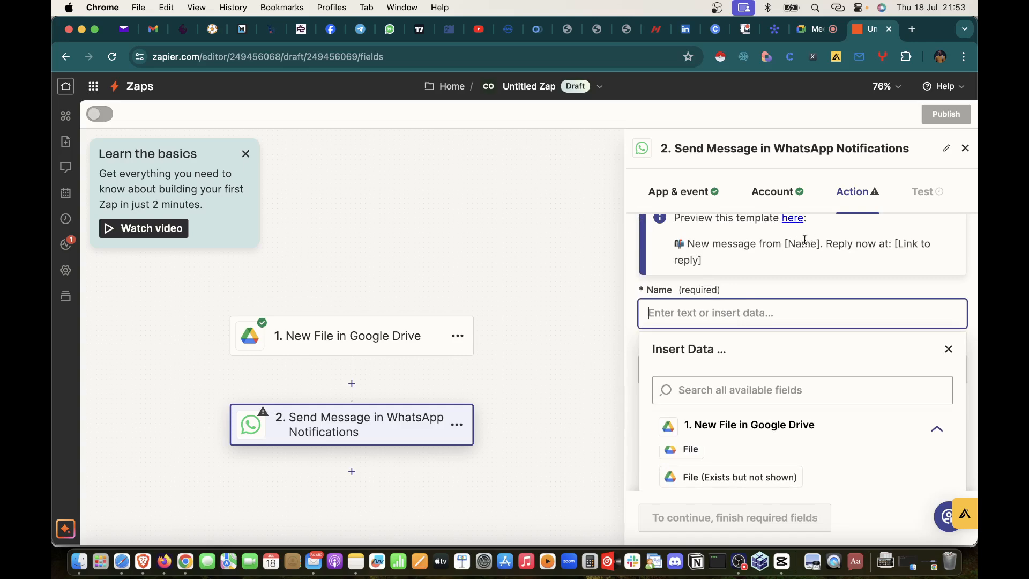
scroll(757, 425, down, 5)
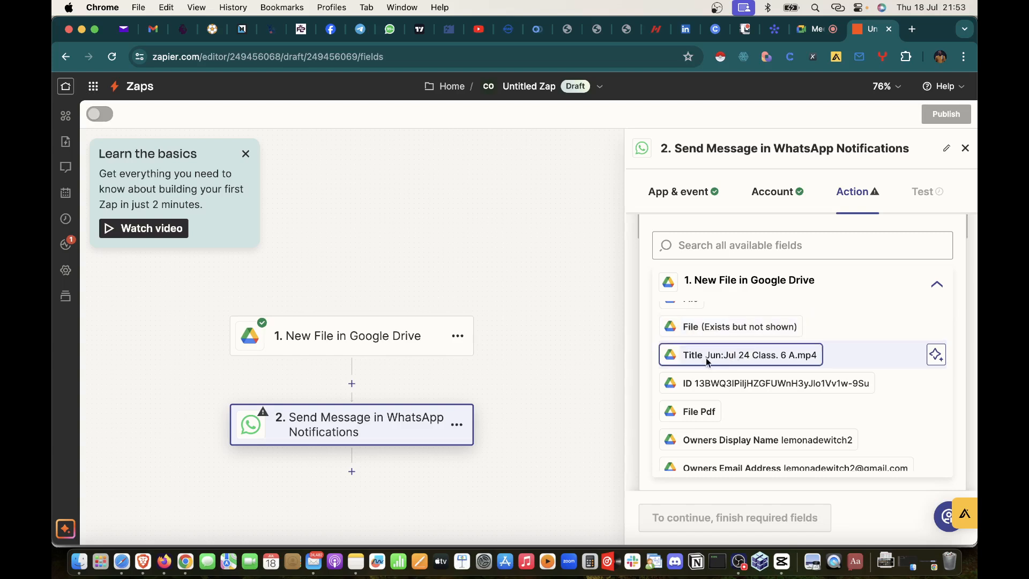
click(788, 440)
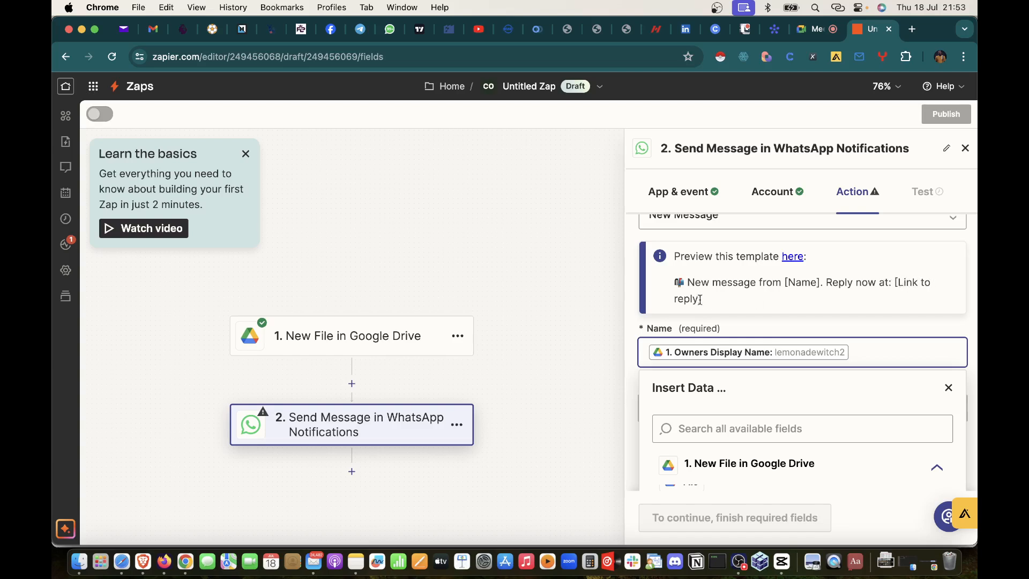
Copy the Jun/Jul 24 Class Folder's link from its Share menu in Google Drive.
click(162, 547)
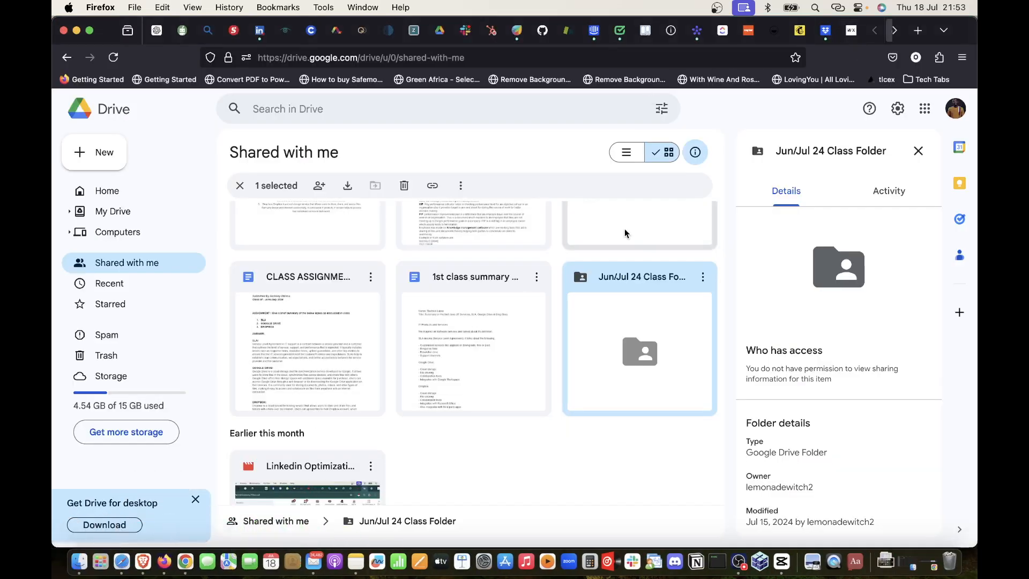
scroll(597, 294, up, 3)
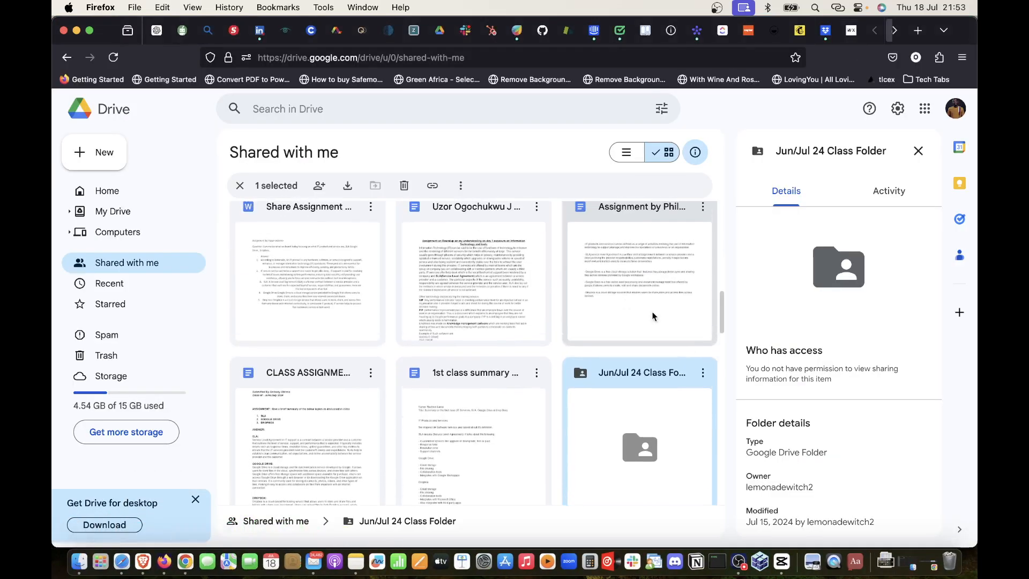
click(703, 374)
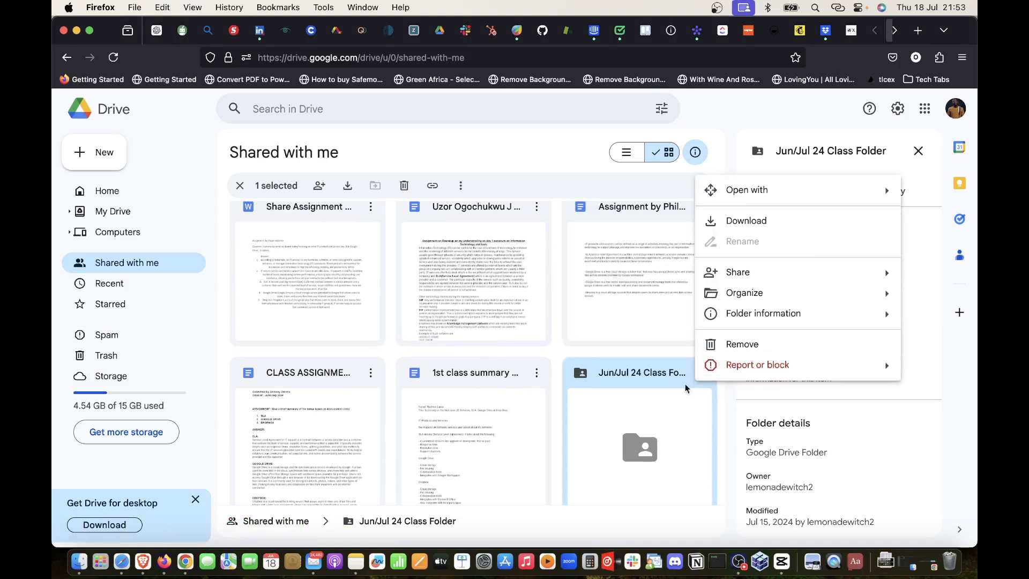
mouse_move(752, 295)
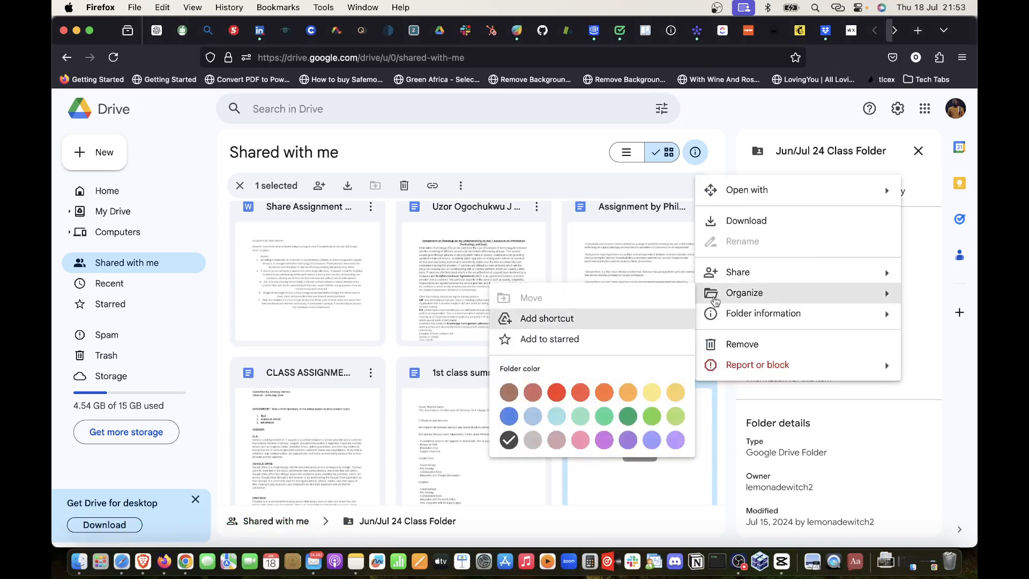
mouse_move(745, 275)
click(546, 301)
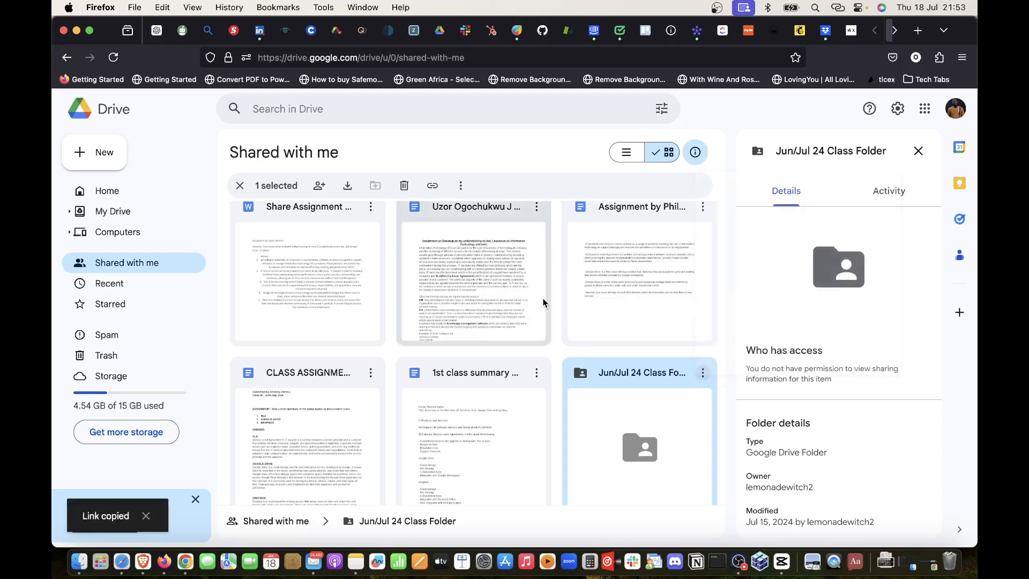
Paste the Drive folder link into Link to reply and run a successful WhatsApp step test.
click(186, 552)
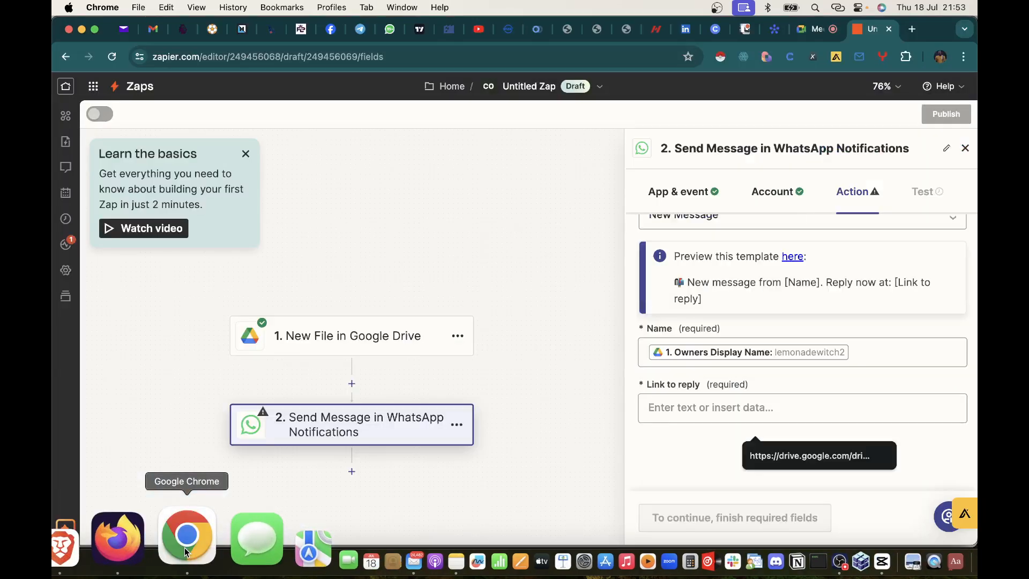
scroll(741, 390, down, 1)
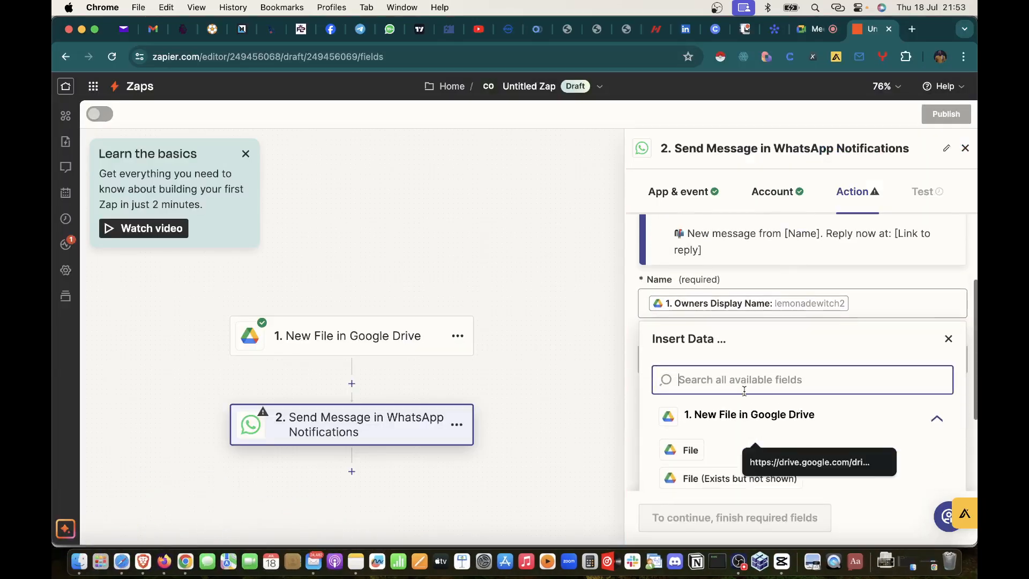
click(631, 315)
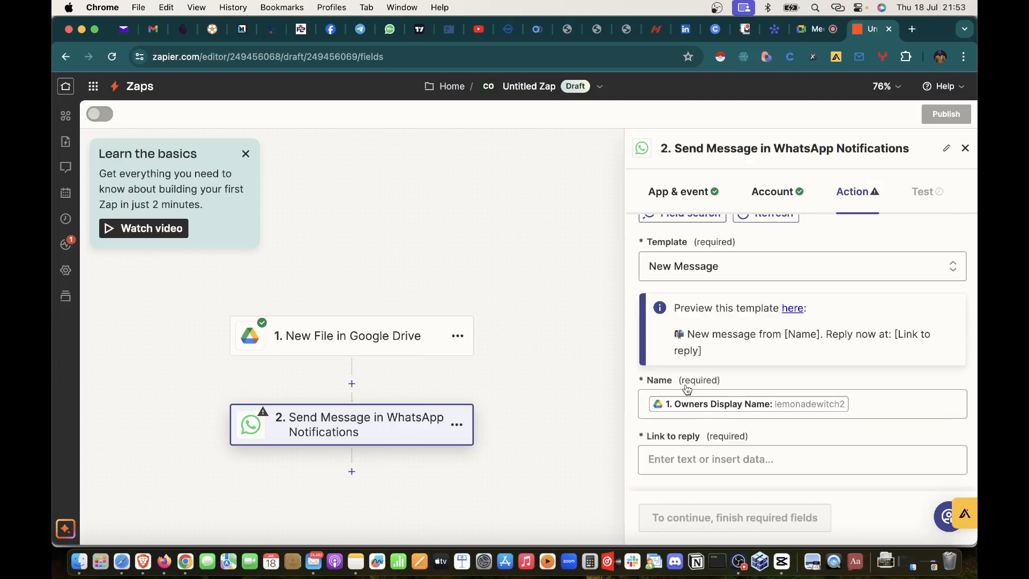
click(717, 456)
click(711, 349)
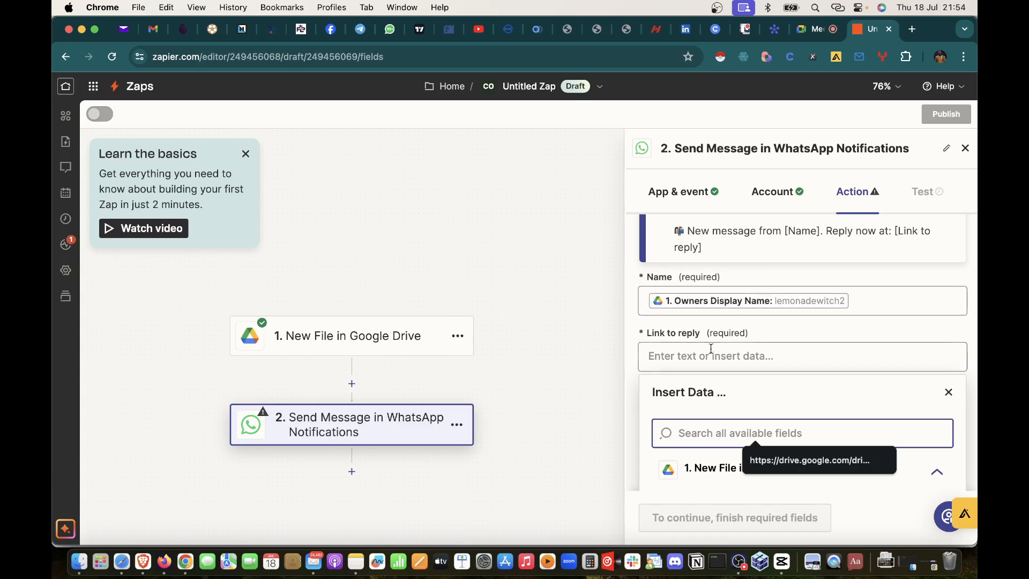
key(super+v)
click(632, 325)
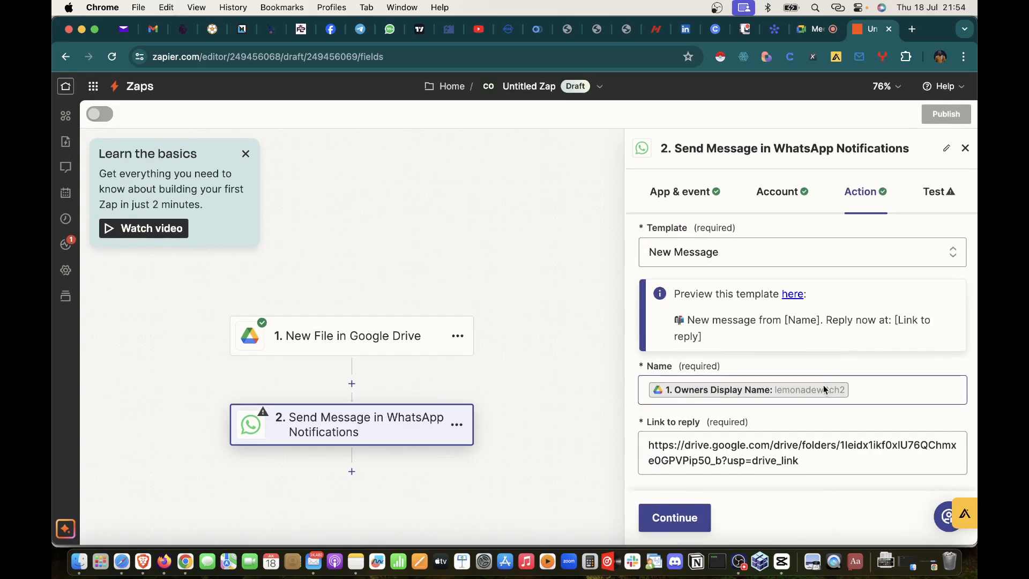
click(675, 520)
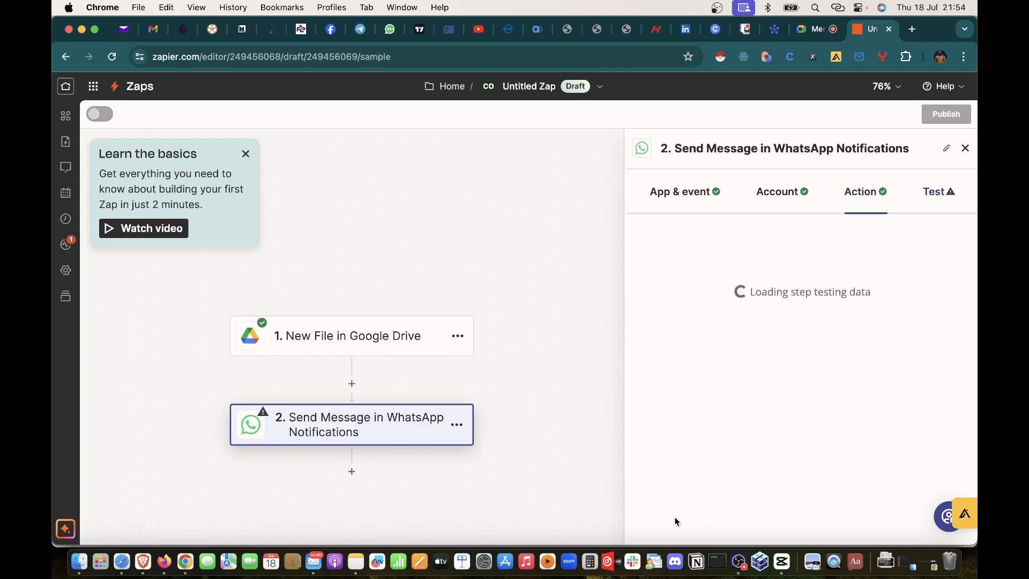
click(744, 522)
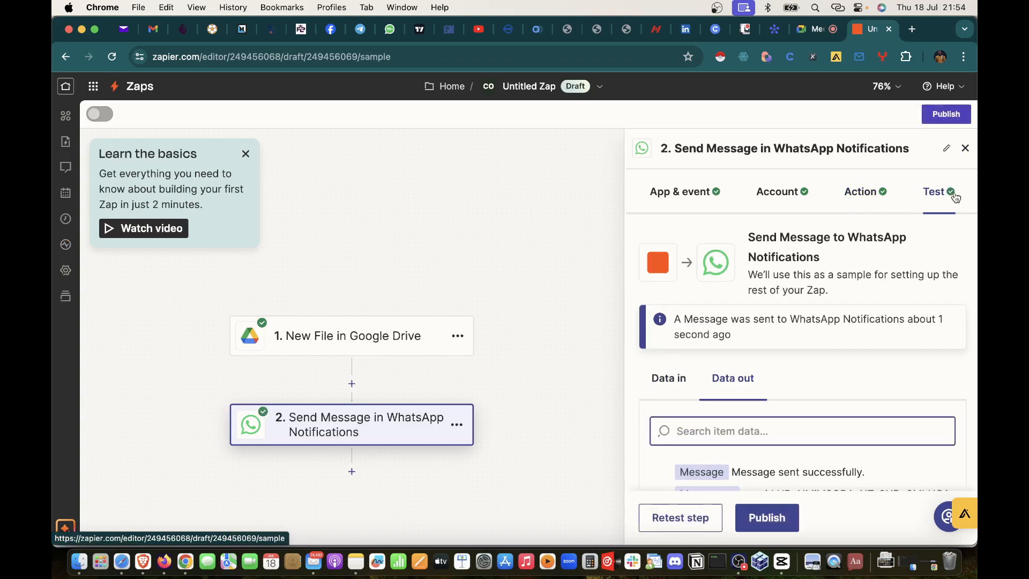
Back in the Action fields, remove the Owners Display Name mapping from Name.
click(859, 194)
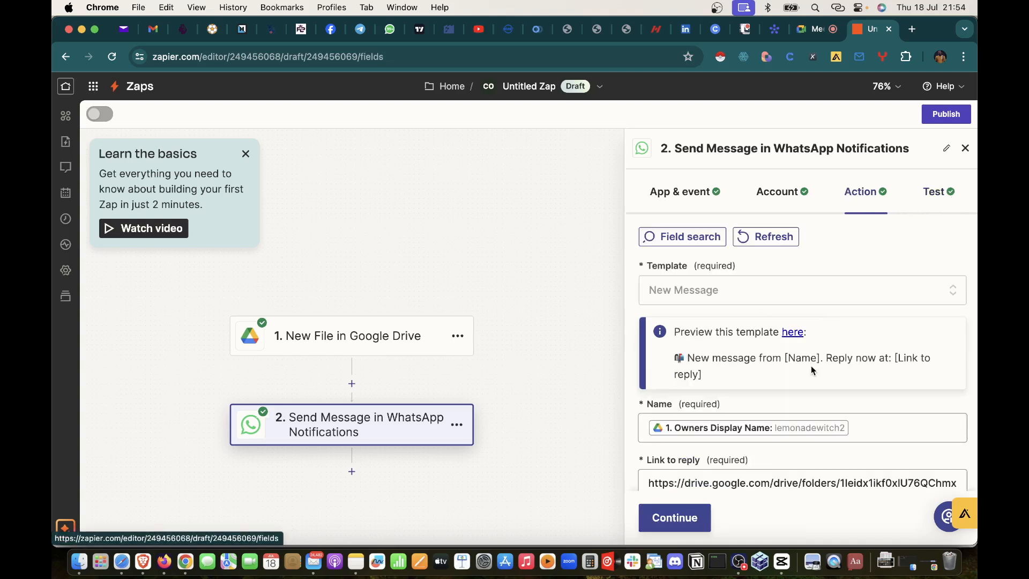
scroll(811, 365, down, 1)
click(857, 389)
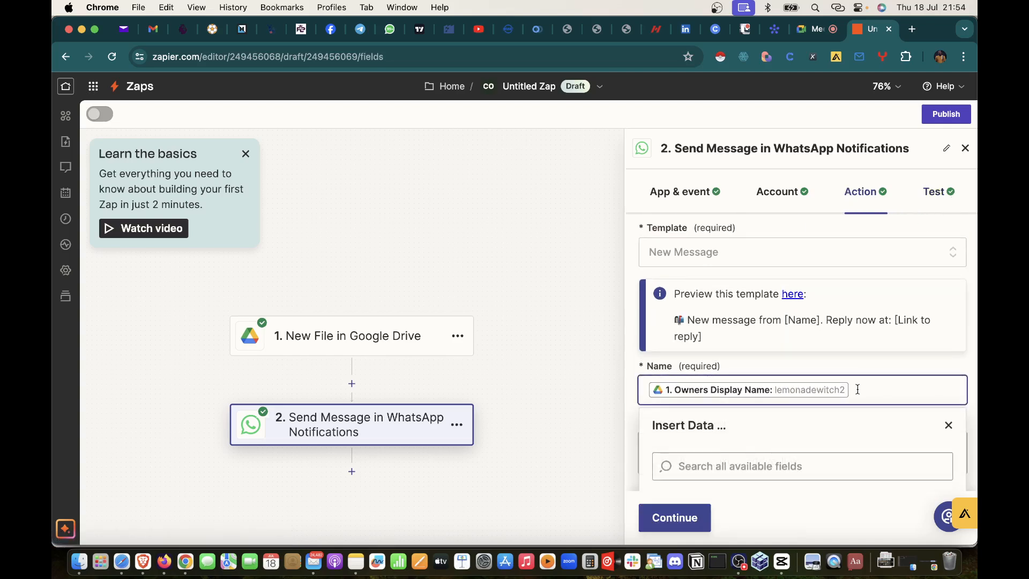
key(BackSpace)
Dismiss the Google Meet call-ending notice and the microphone privacy panel.
click(817, 29)
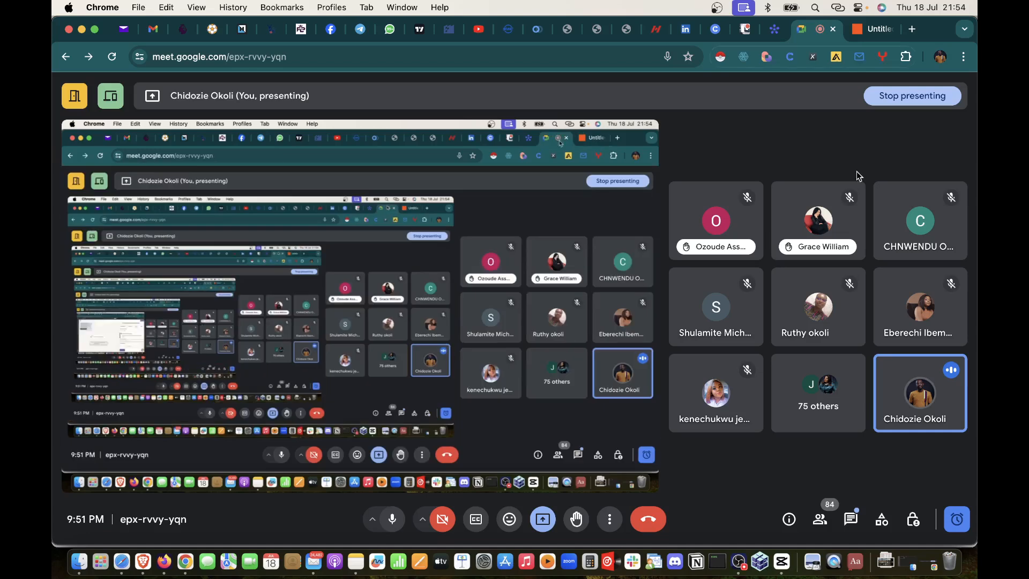
click(955, 518)
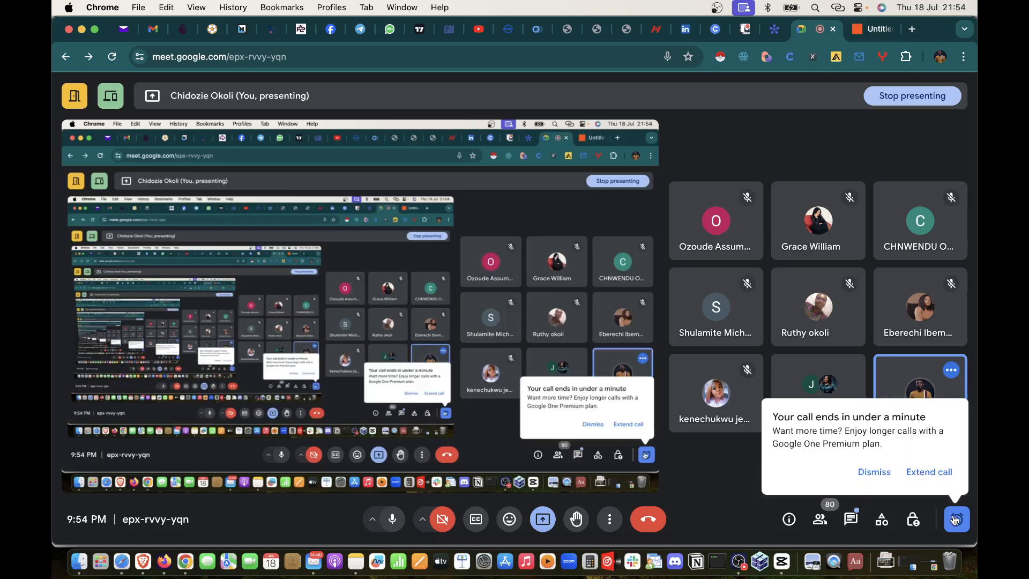
click(954, 519)
click(860, 7)
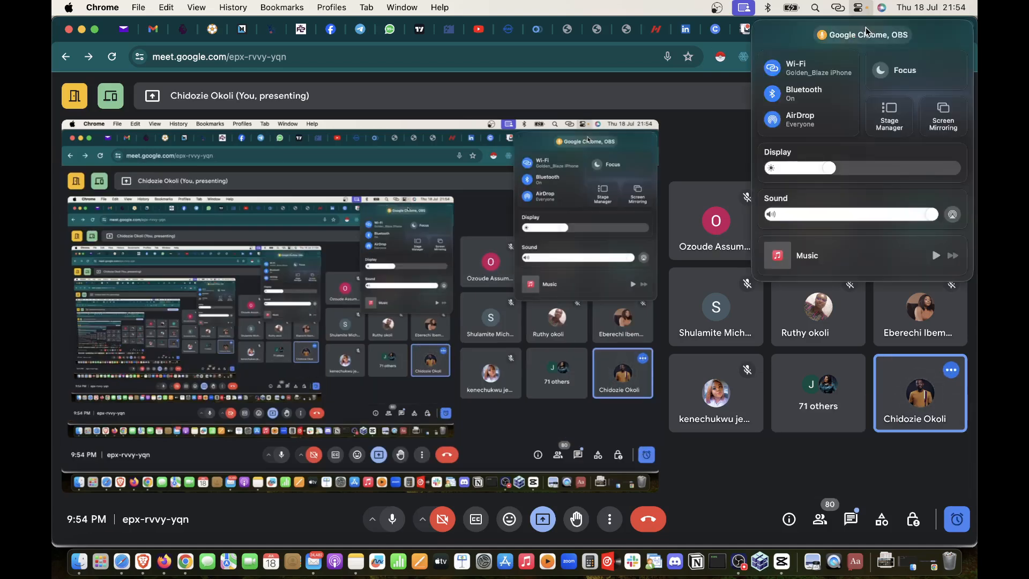
click(866, 32)
click(706, 139)
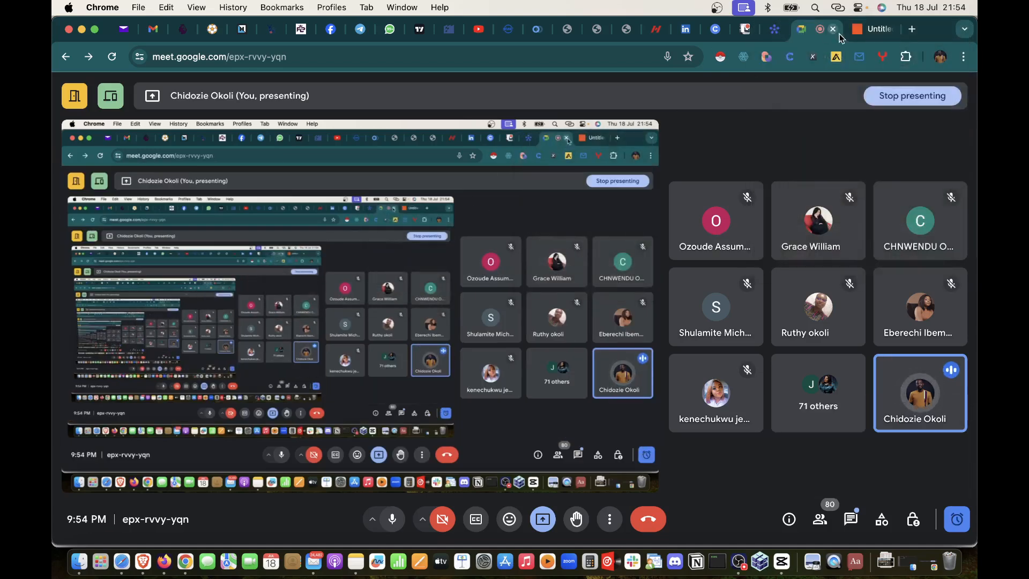
click(873, 29)
click(806, 29)
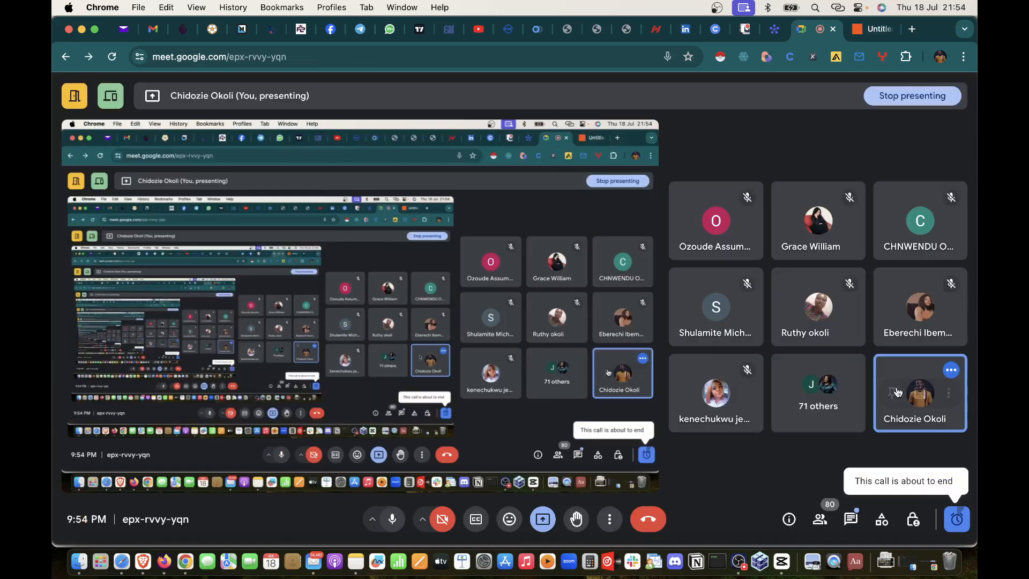
Pause and resume the OBS recording, close Host controls, and return to the Zap editor.
click(738, 560)
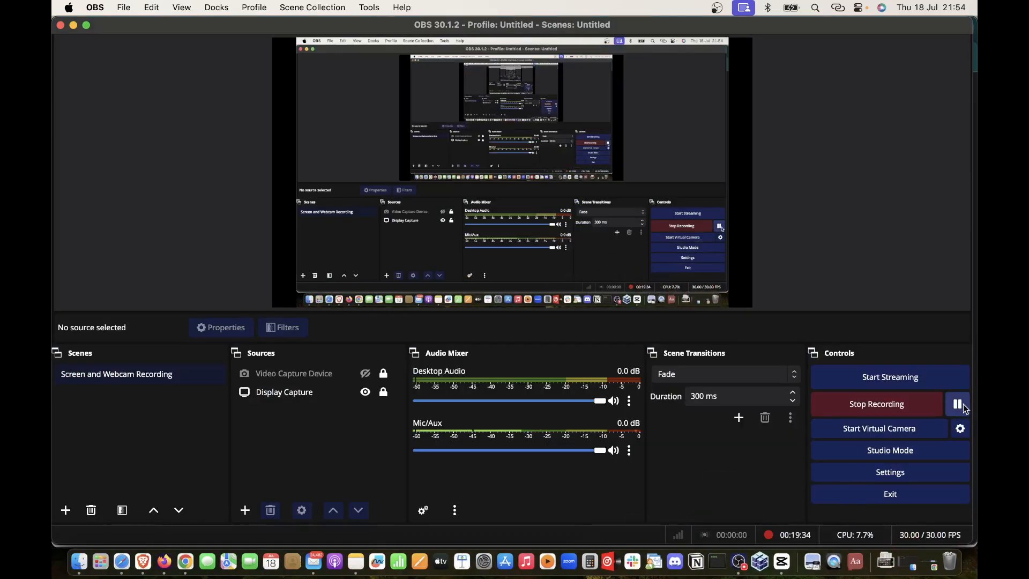
click(958, 405)
click(957, 405)
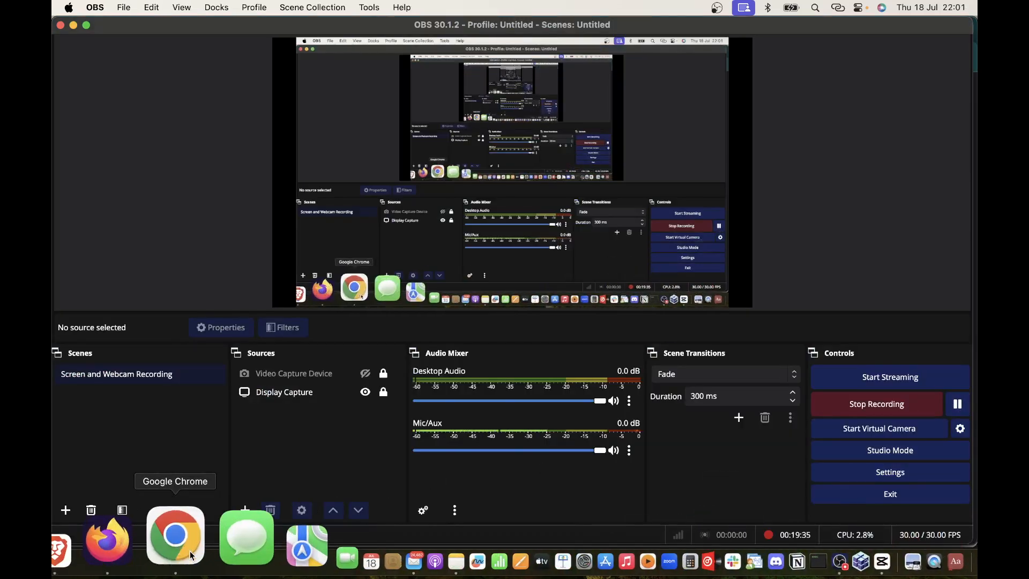
click(177, 536)
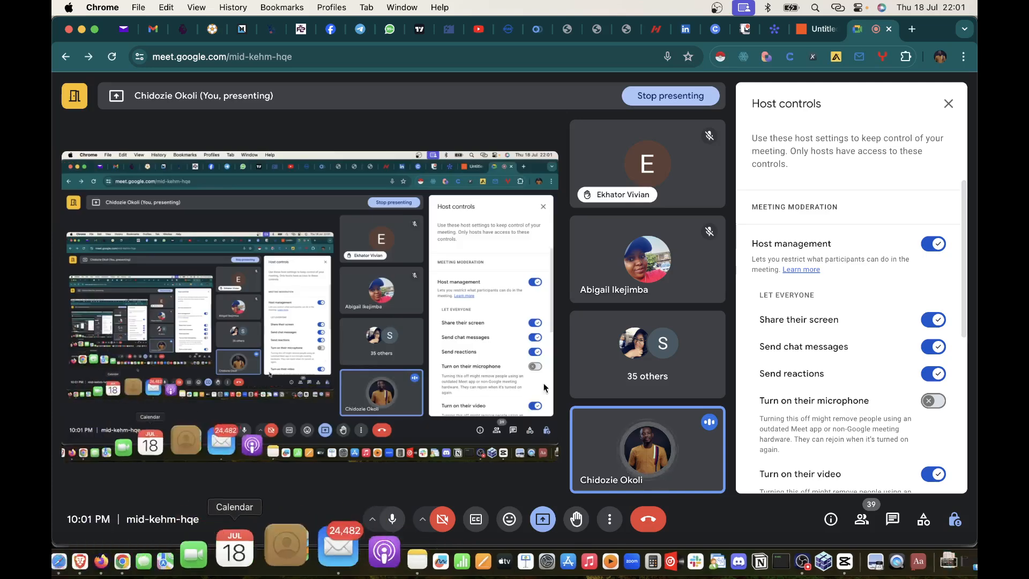
click(948, 103)
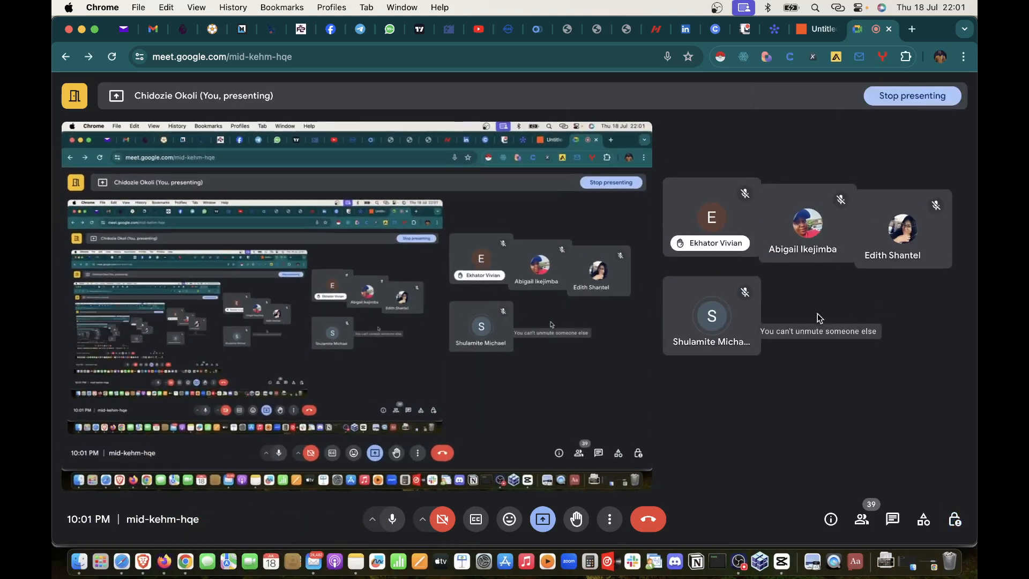
click(818, 31)
scroll(742, 401, down, 1)
scroll(742, 402, up, 1)
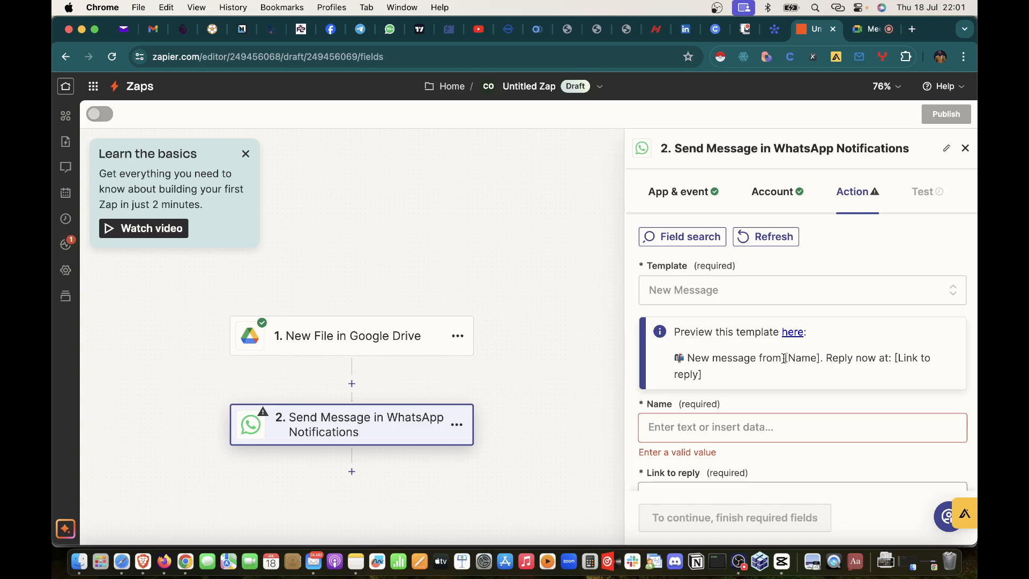
Map the Drive trigger's File field into the Name field and continue.
click(718, 420)
scroll(719, 424, down, 1)
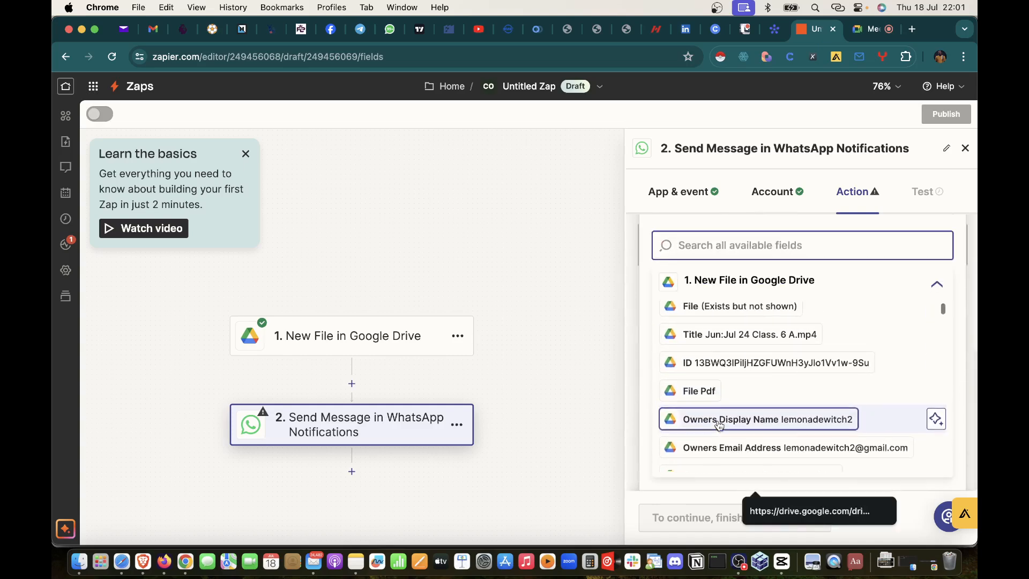
scroll(719, 425, up, 2)
scroll(724, 359, up, 2)
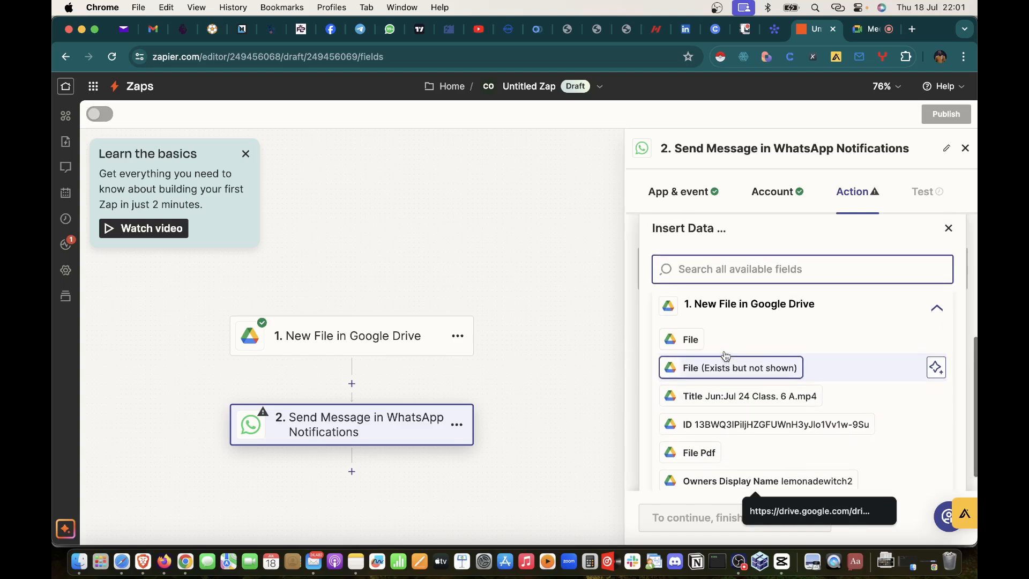
click(685, 391)
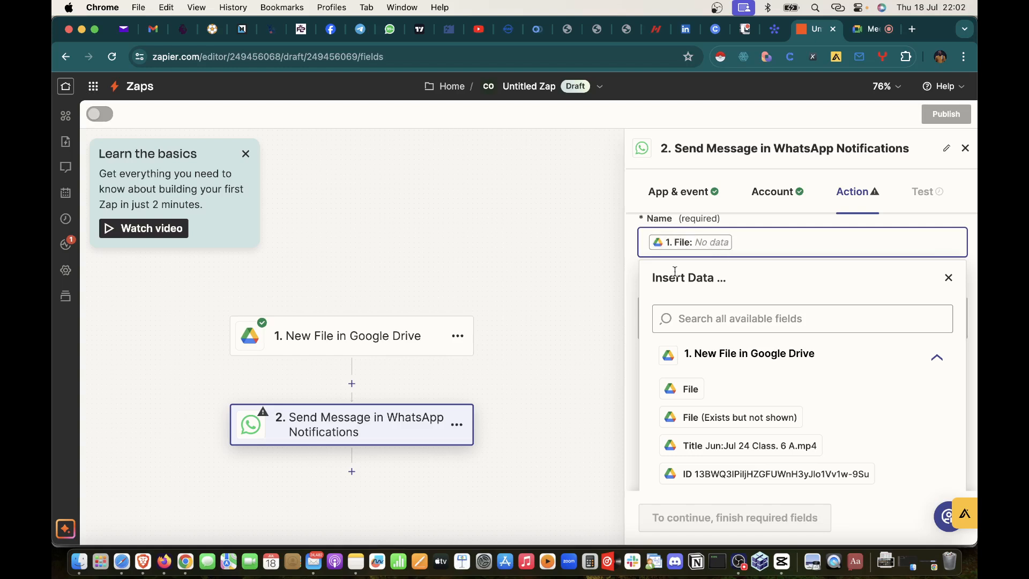
click(633, 295)
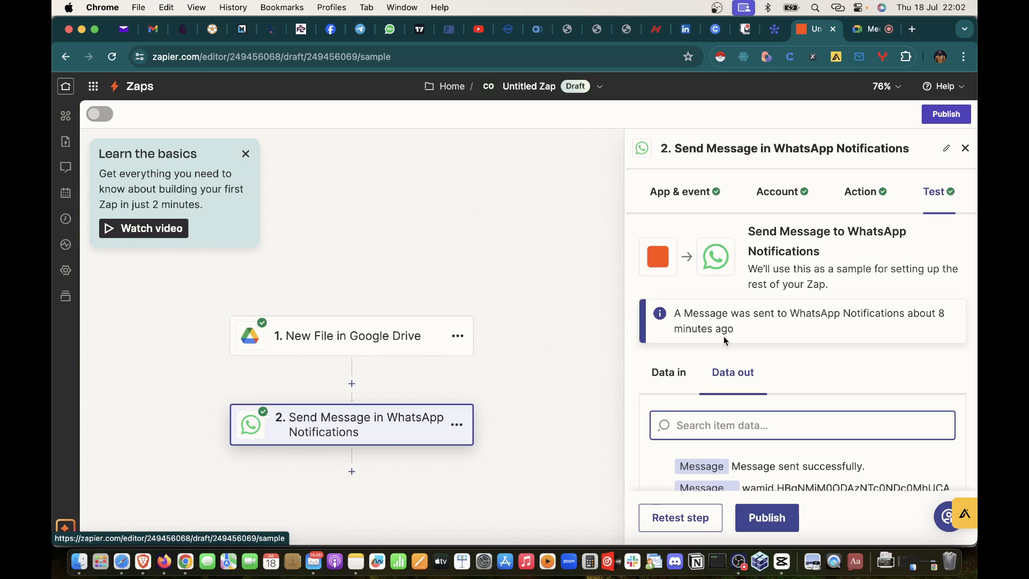
Delete the File pill from Name and scroll the Drive fields down to Owners Display Name.
click(877, 195)
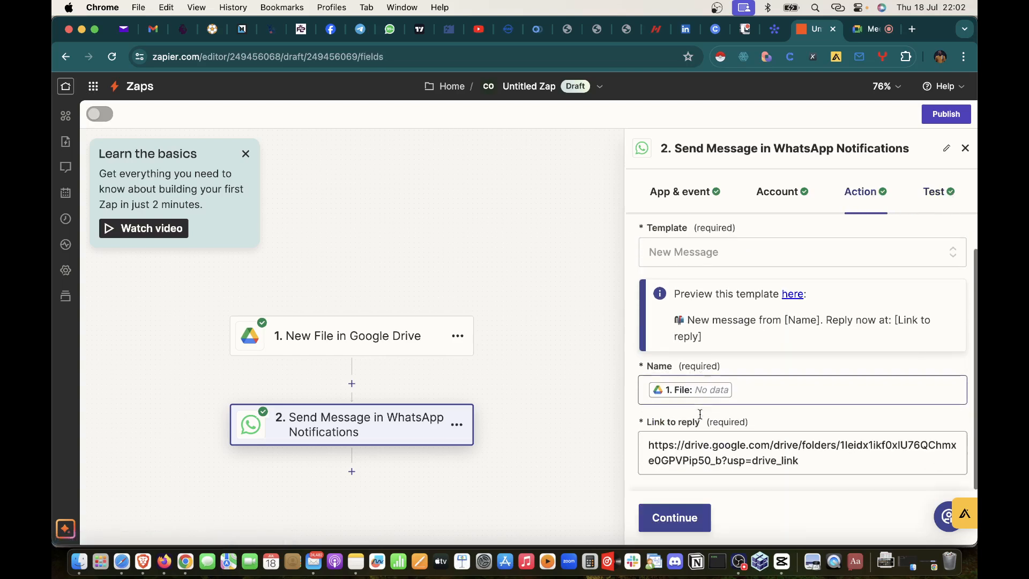
scroll(685, 372, down, 1)
click(737, 389)
key(BackSpace)
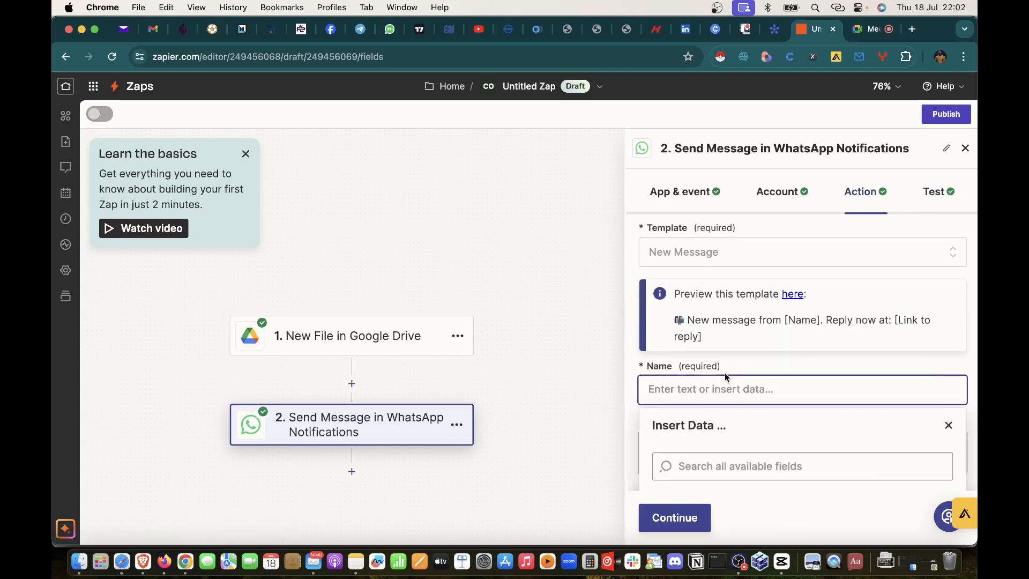
scroll(708, 393, down, 5)
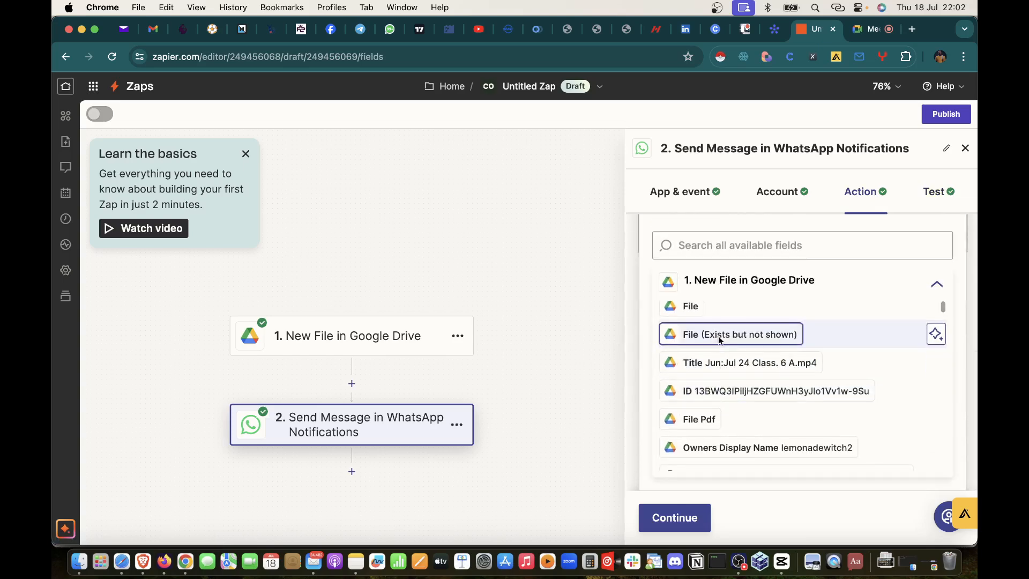
scroll(728, 387, down, 1)
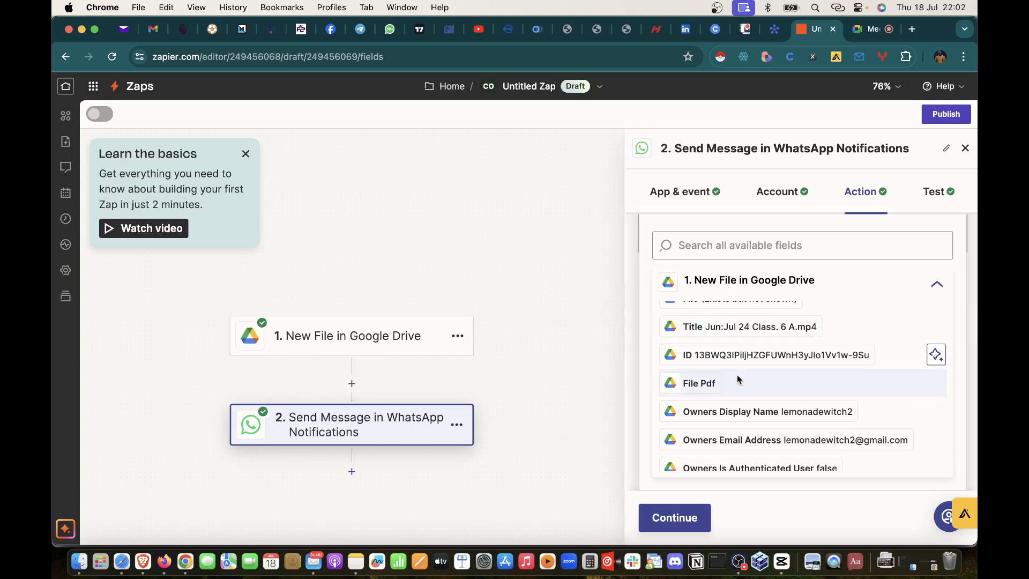
scroll(712, 417, down, 2)
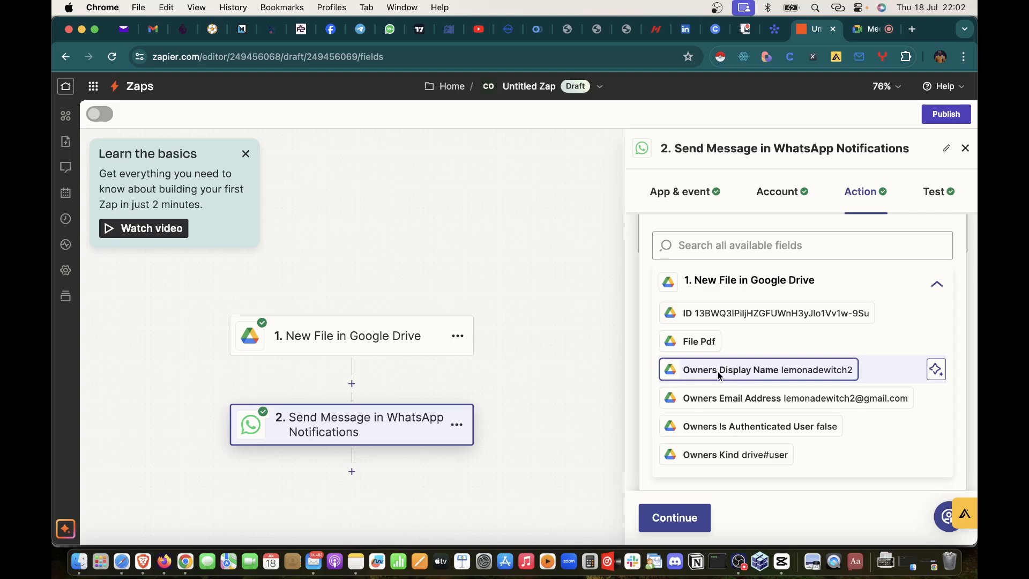
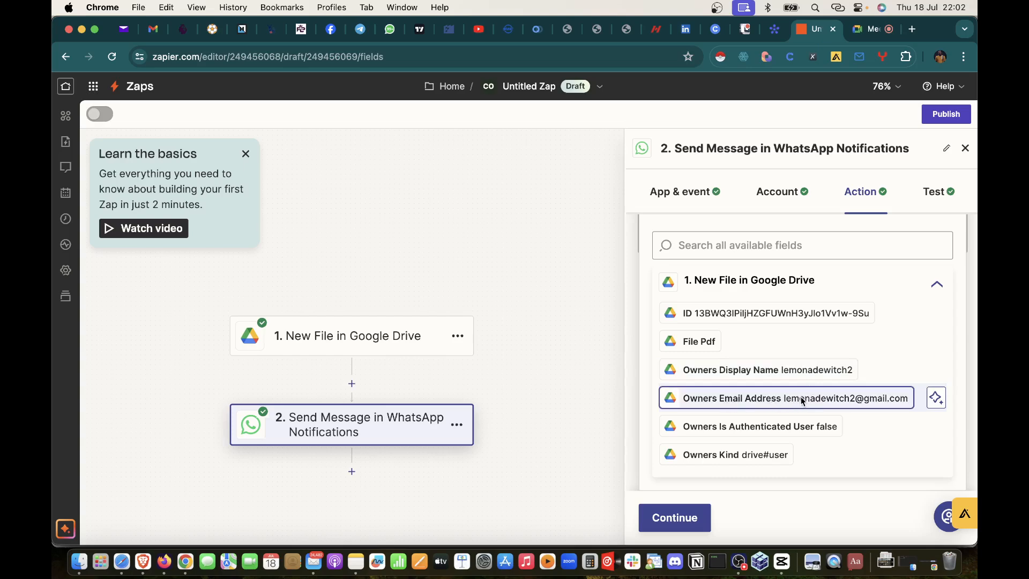
Map the Drive trigger's Owners Email Address into the WhatsApp Name field and continue to the test.
click(834, 398)
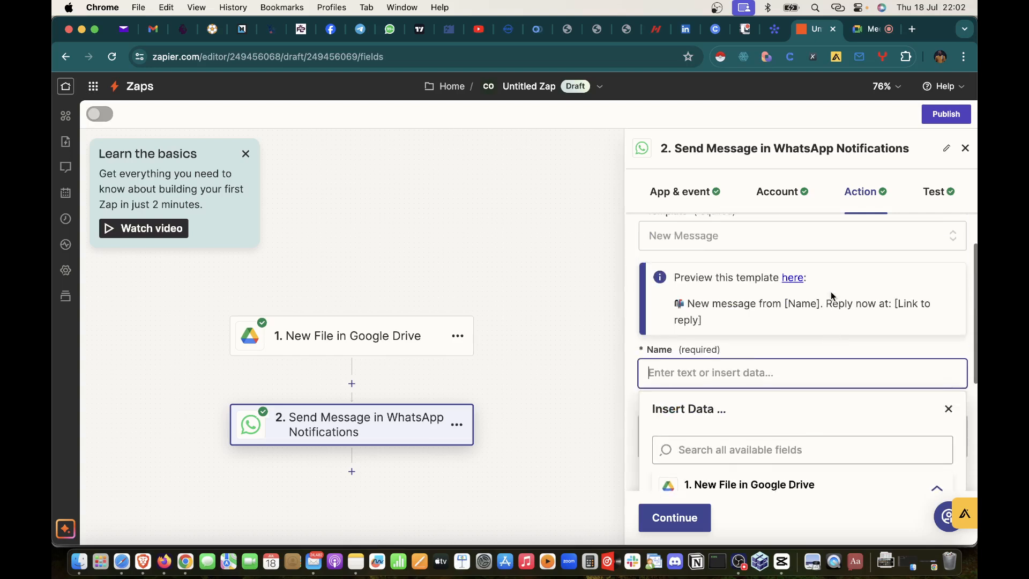
click(791, 304)
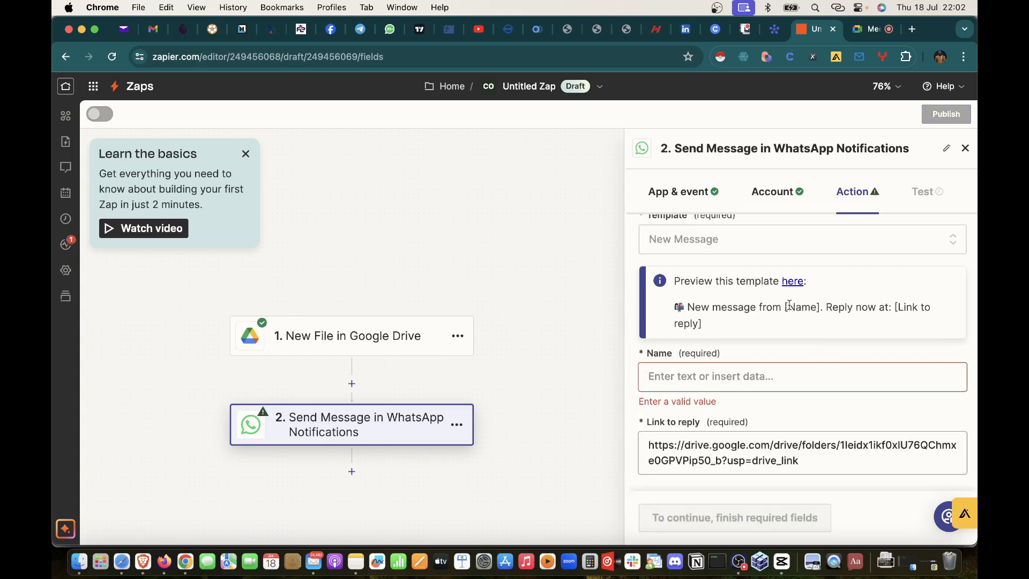
drag(784, 305, 821, 307)
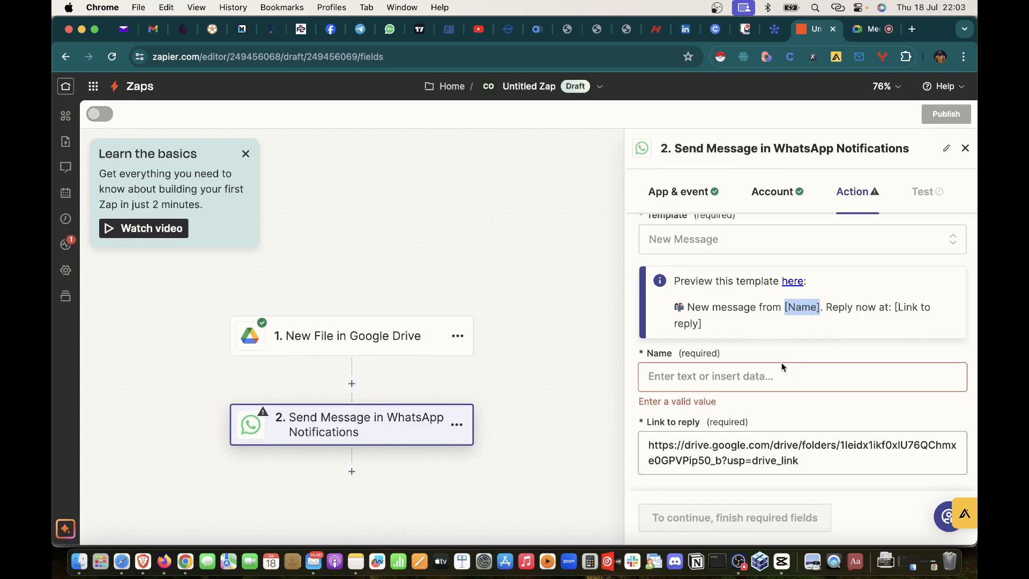
click(731, 387)
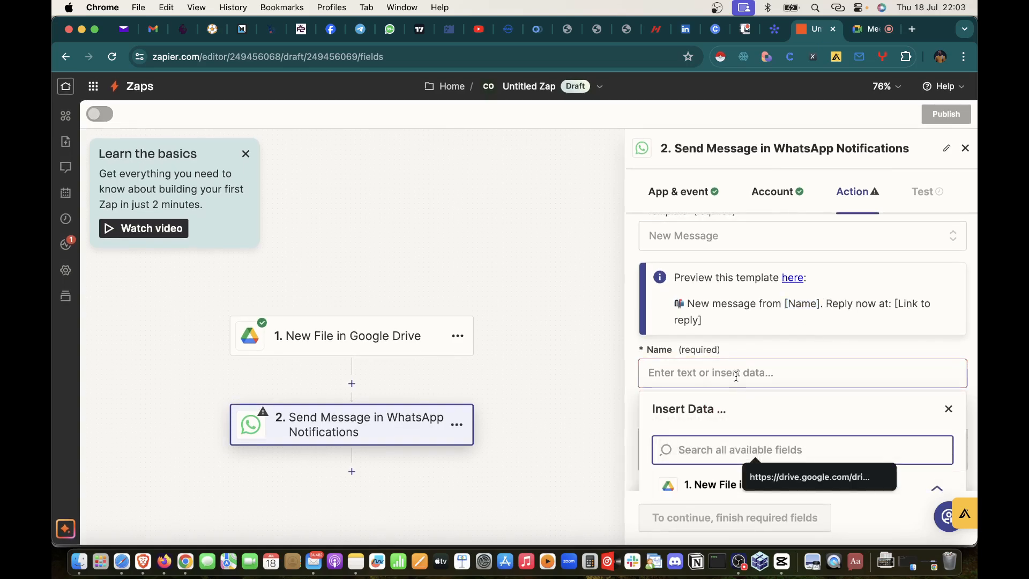
scroll(736, 377, down, 10)
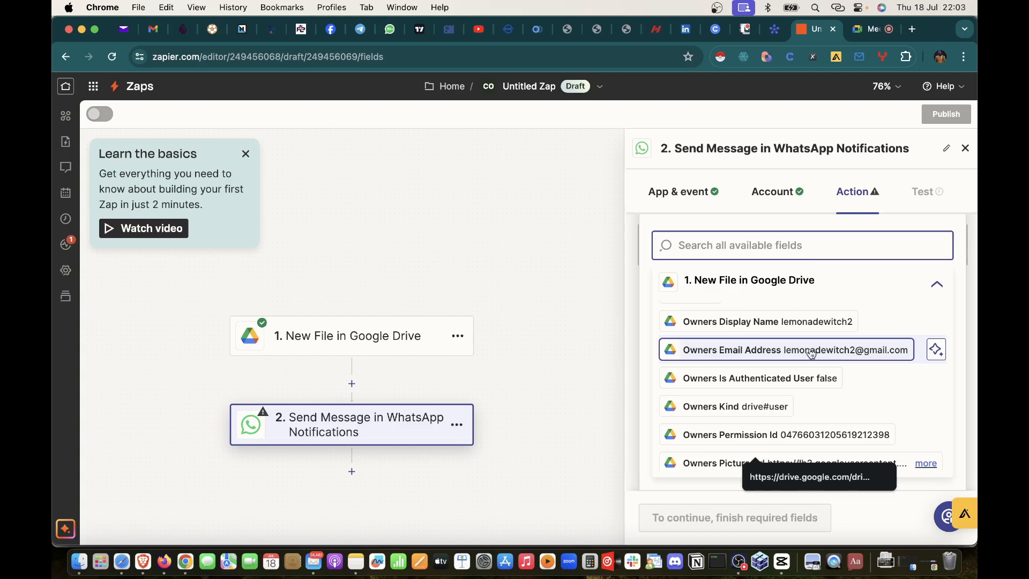
click(804, 350)
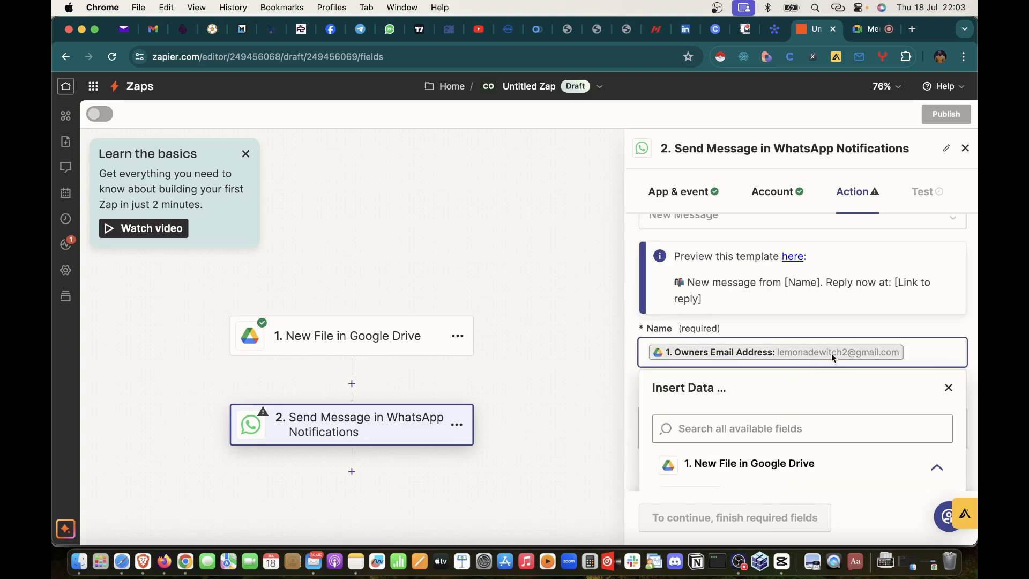
click(635, 382)
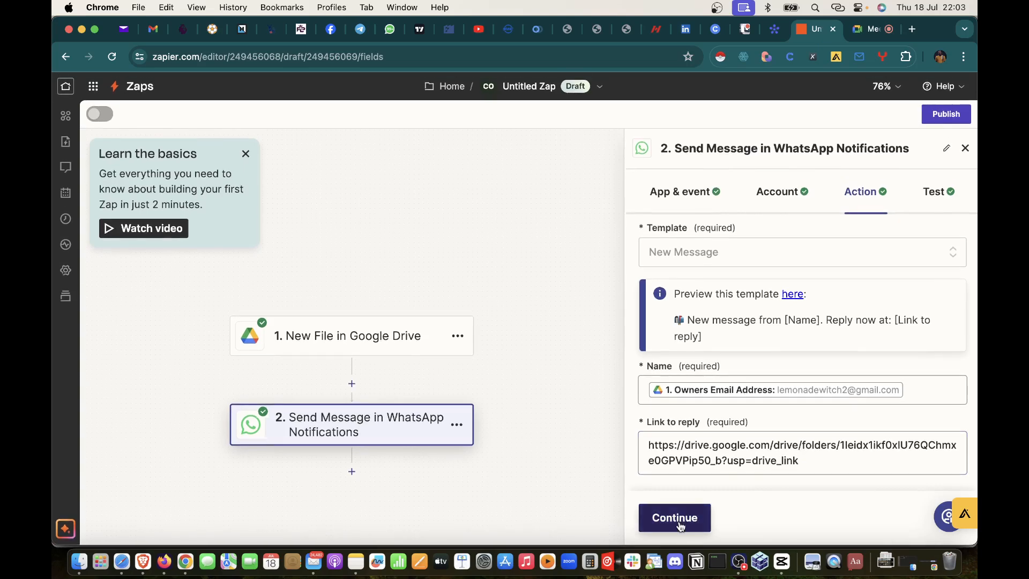
click(680, 517)
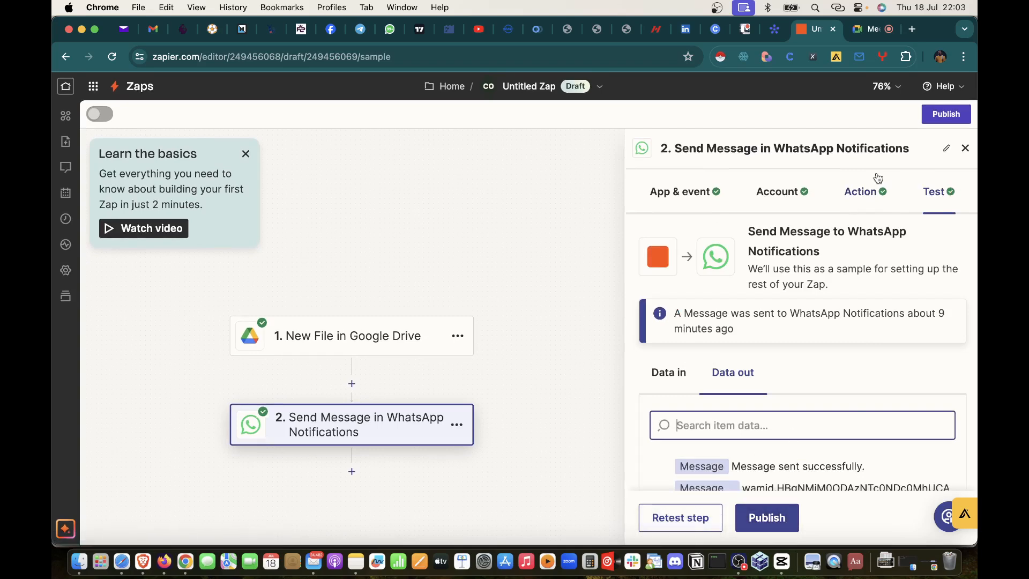
Replace the owner-email mapping in Name with the Drive File field.
click(863, 192)
scroll(763, 370, down, 2)
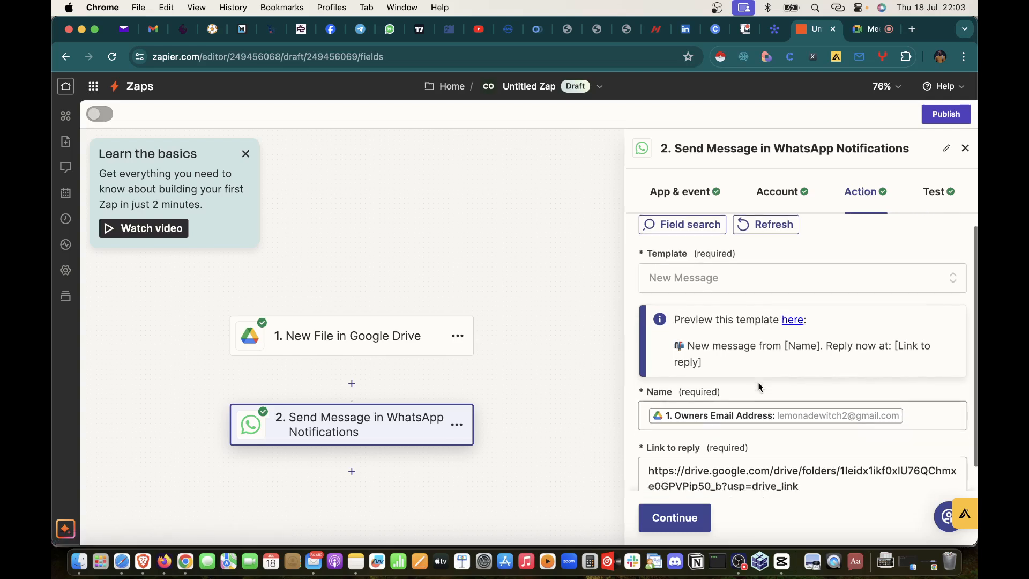
click(927, 393)
key(BackSpace)
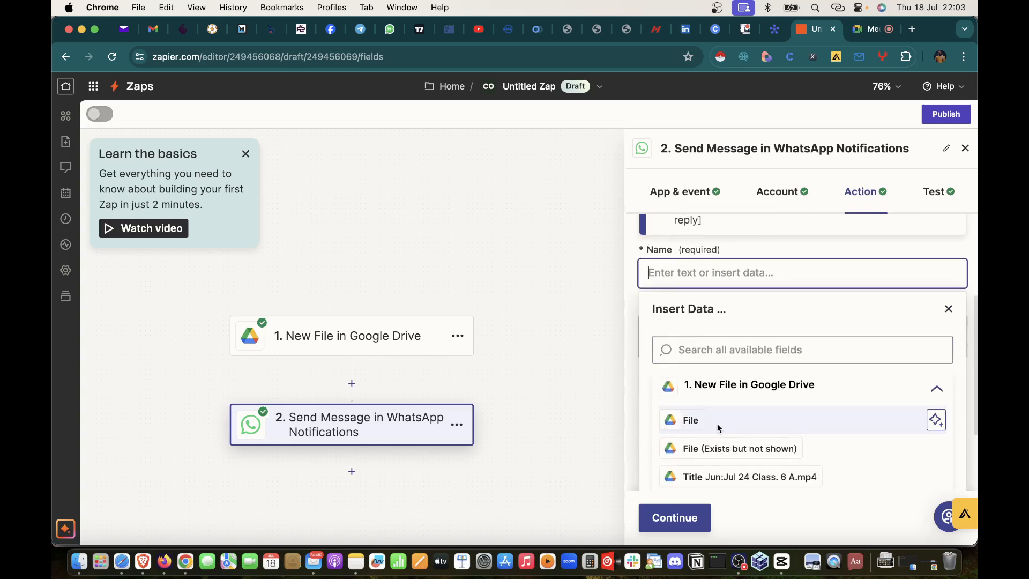
click(691, 421)
click(638, 310)
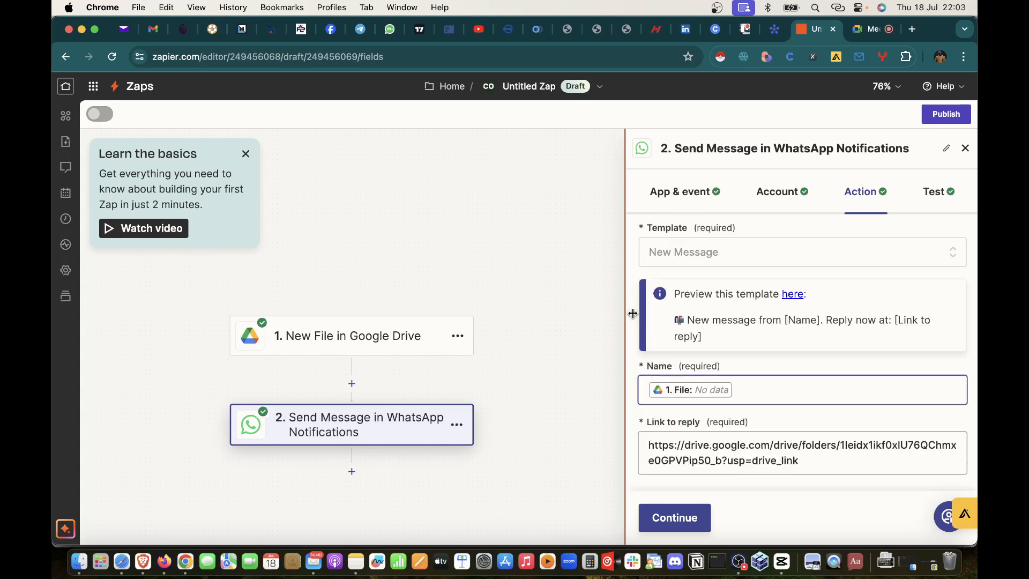
Retest the WhatsApp step, which fails on the empty Name, and return to the action fields.
click(933, 194)
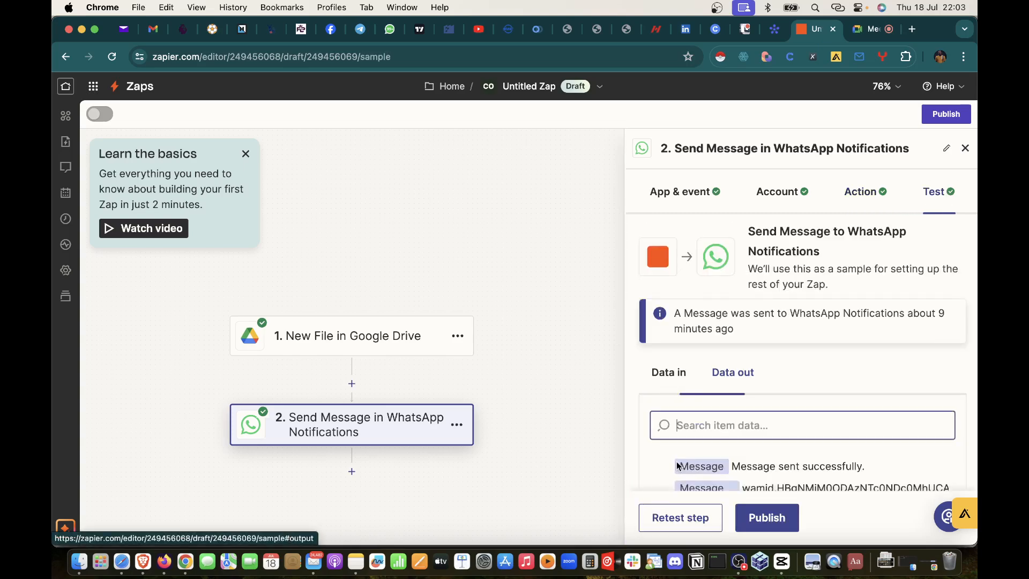
click(676, 516)
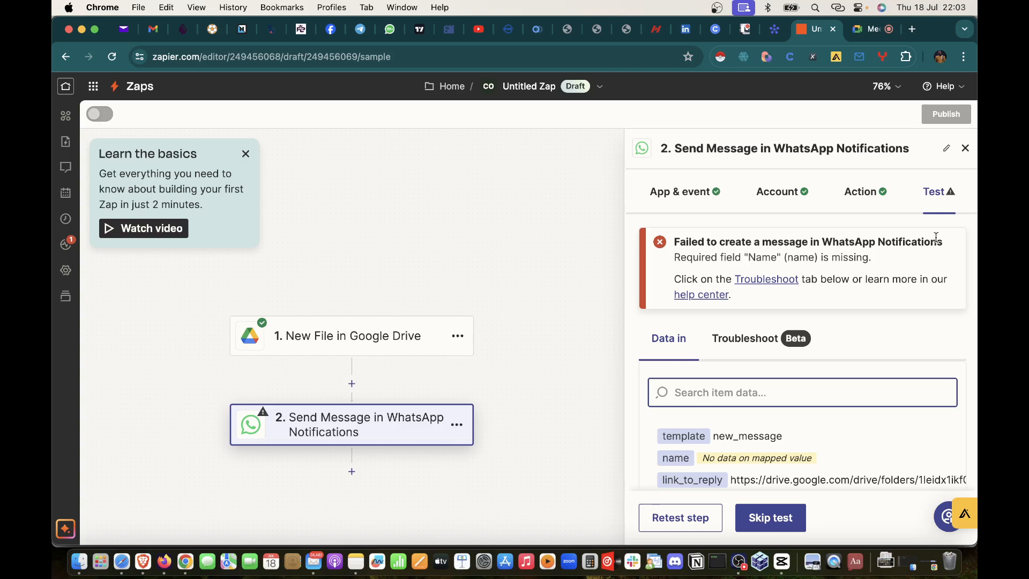
click(874, 197)
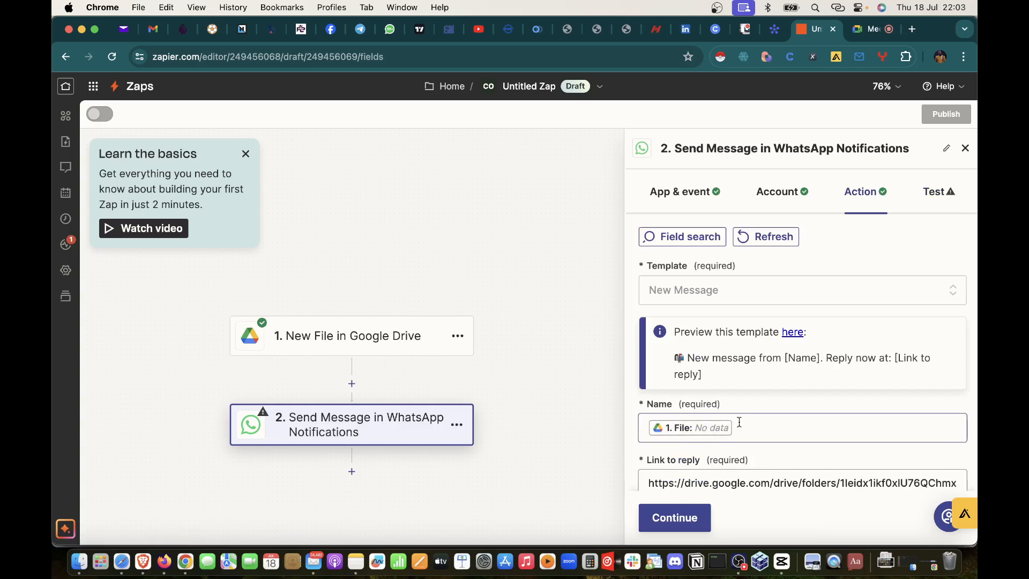
Swap the empty File pill in Name back to Owners Email Address and retest the message successfully.
click(739, 422)
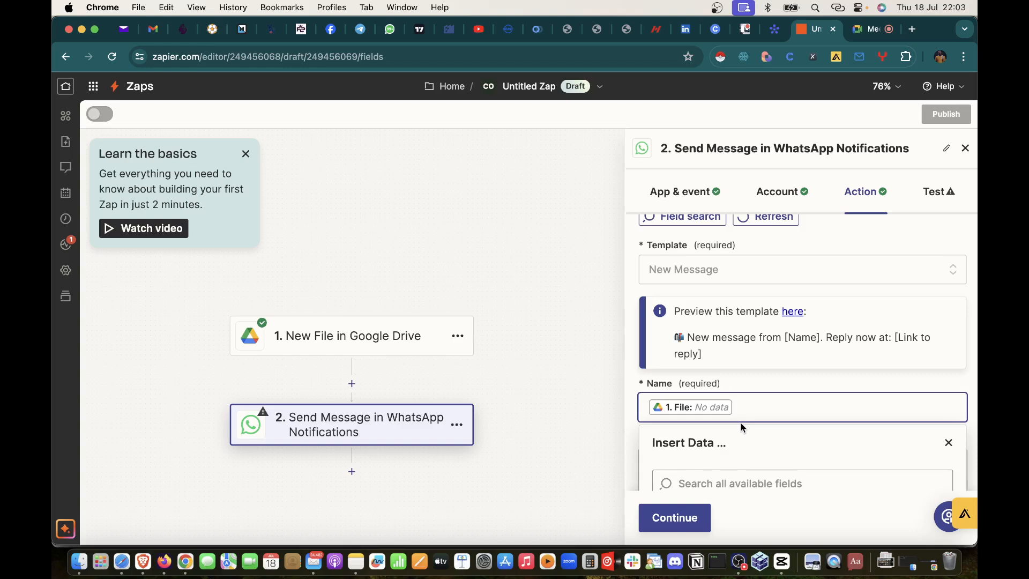
key(BackSpace)
scroll(788, 418, down, 6)
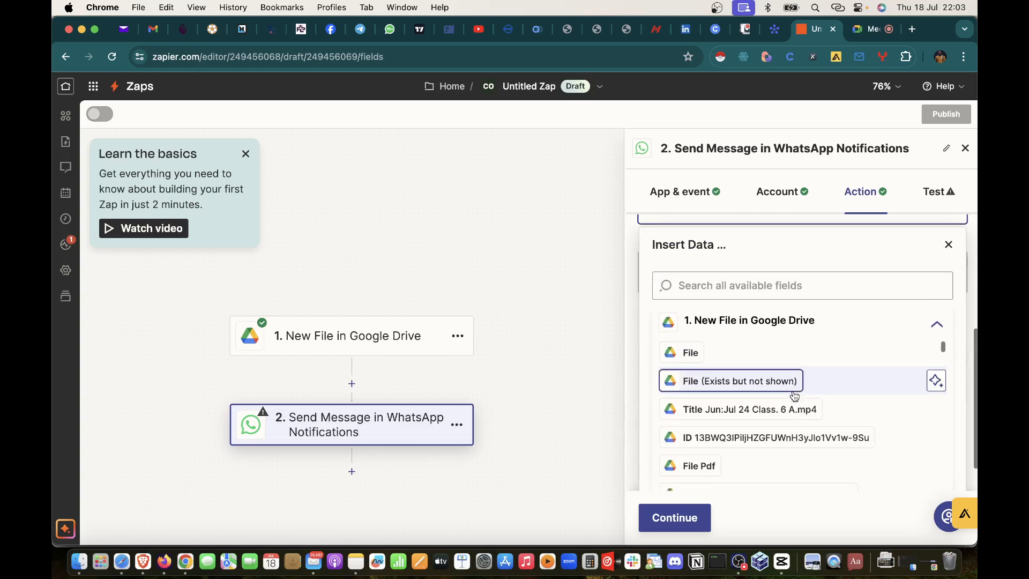
scroll(776, 439, down, 1)
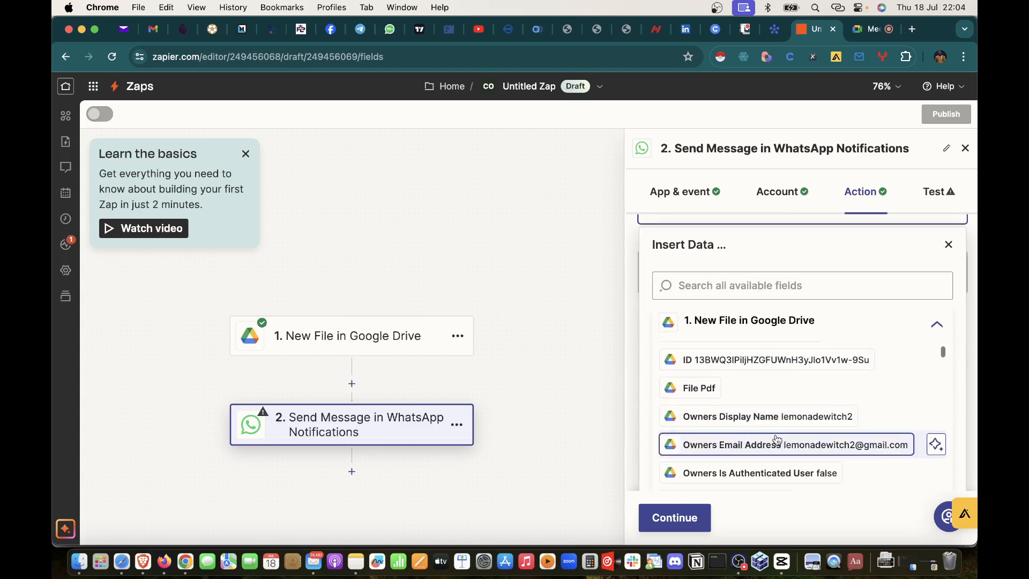
click(776, 442)
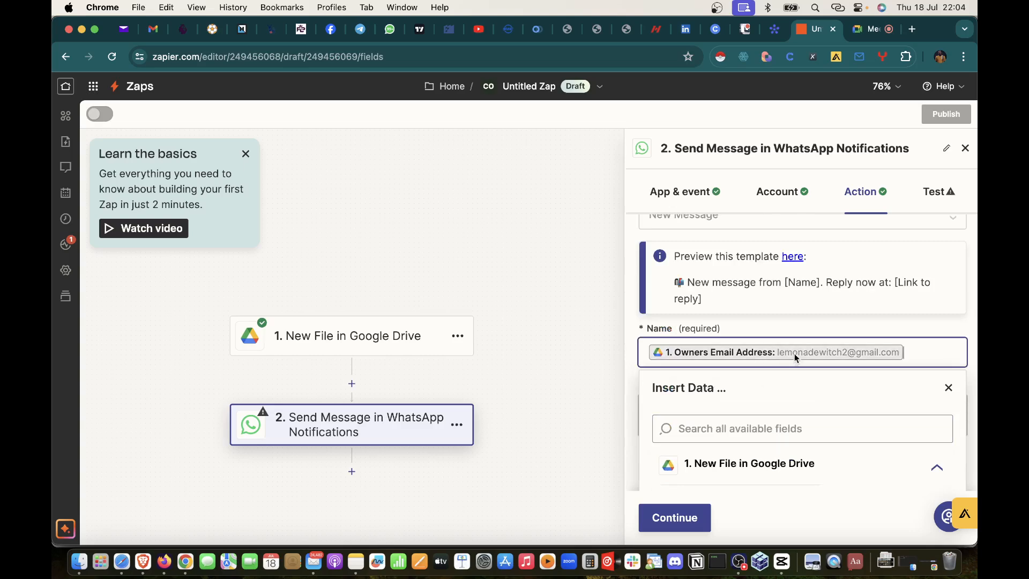
click(632, 321)
click(671, 523)
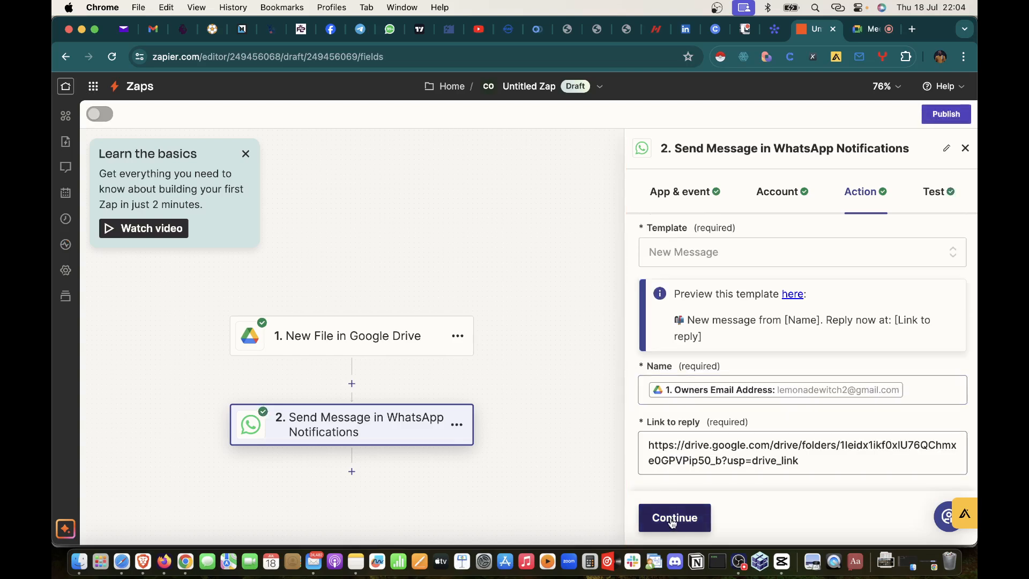
click(681, 515)
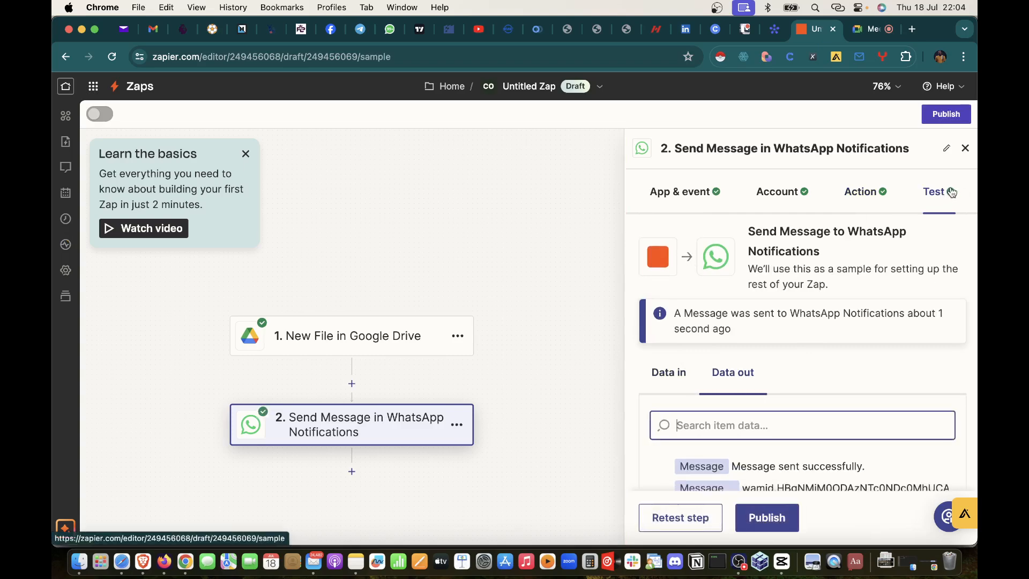
Publish the Zap live as v1, dismiss the confirmation messages, and go to the Google Meet tab.
click(766, 517)
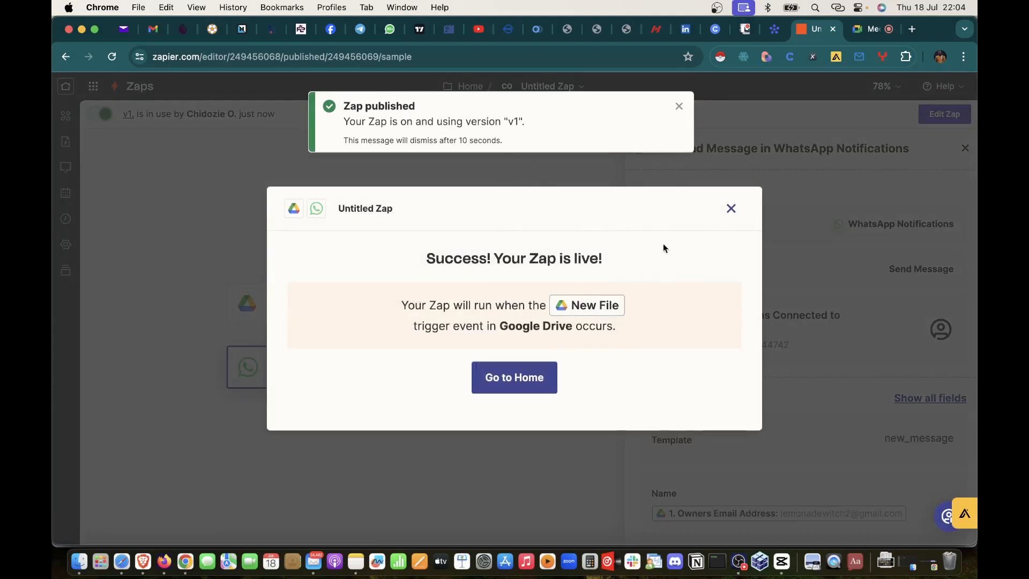
click(731, 209)
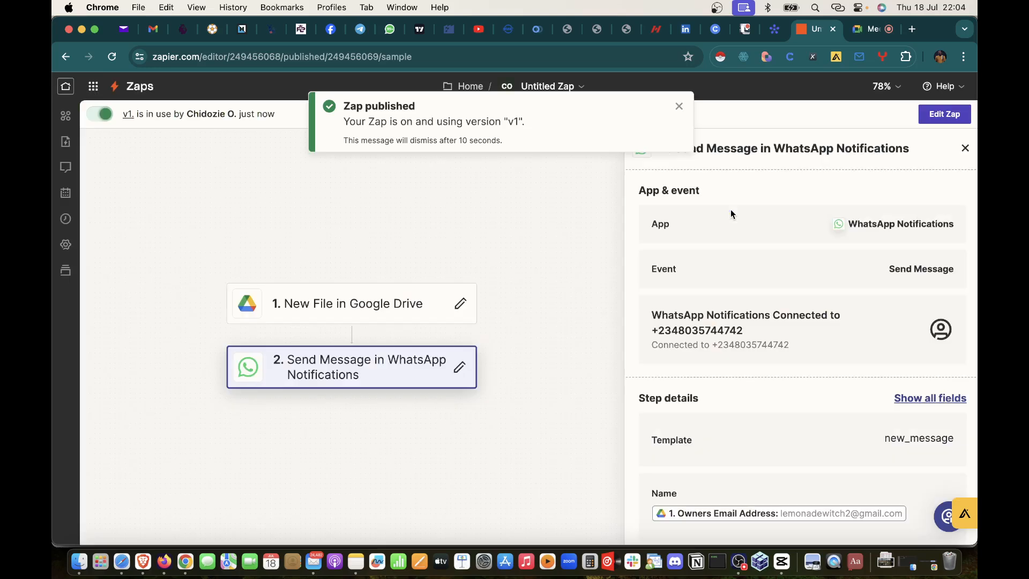
click(680, 109)
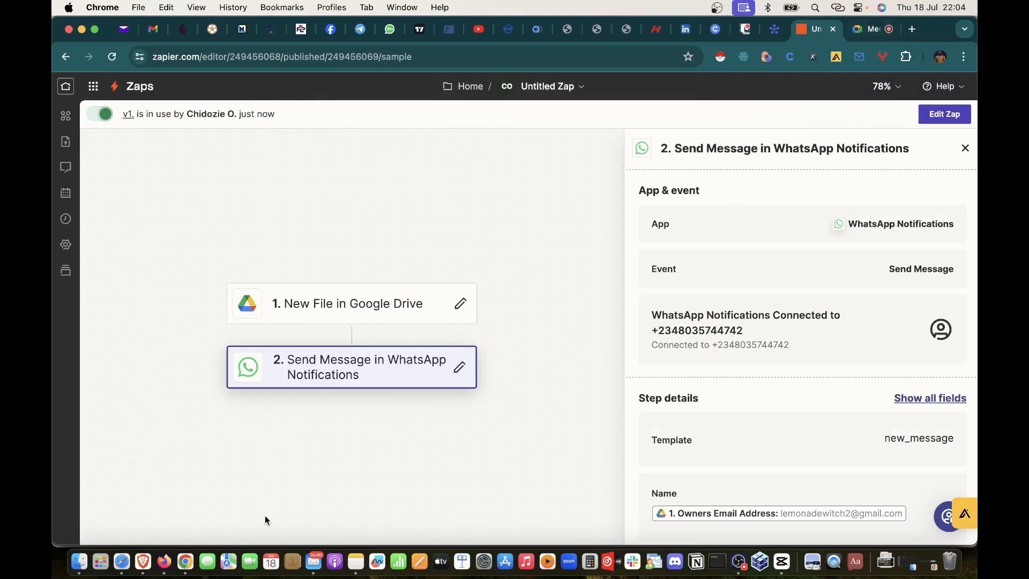
click(861, 40)
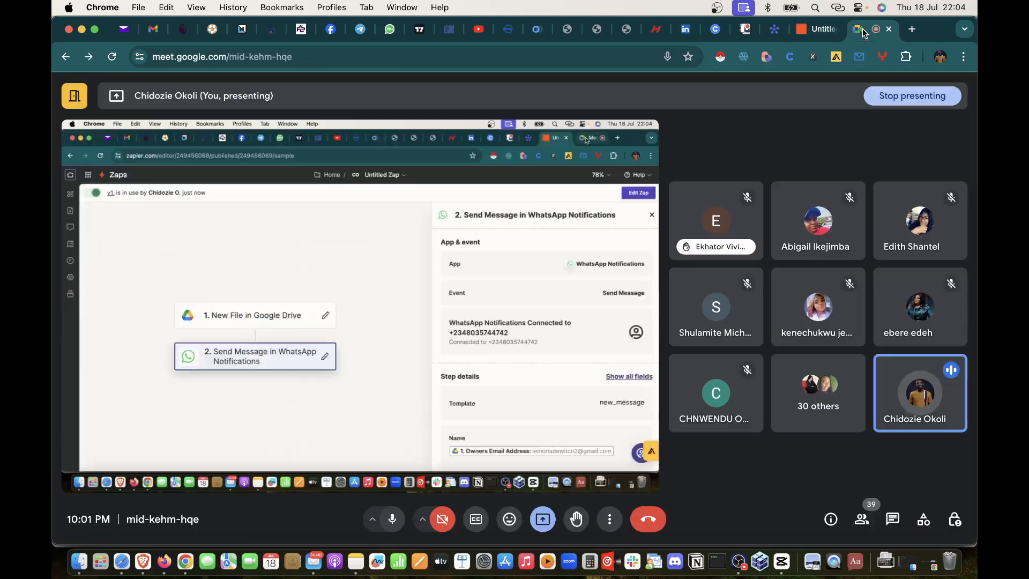
Allow Meet participants to turn on their microphones, clear the raised-hands notice, and return to Zapier.
click(954, 519)
click(932, 400)
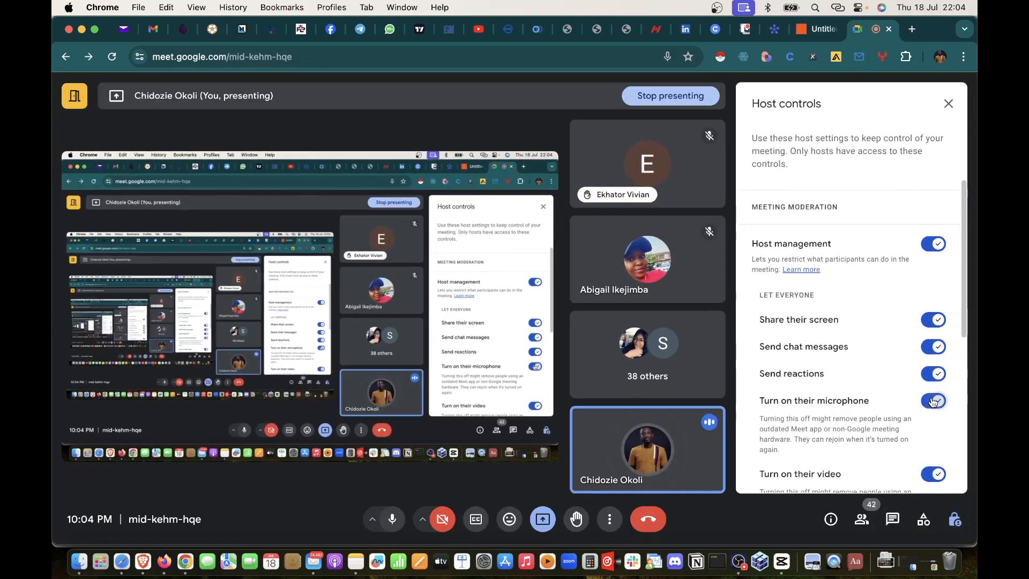
click(953, 101)
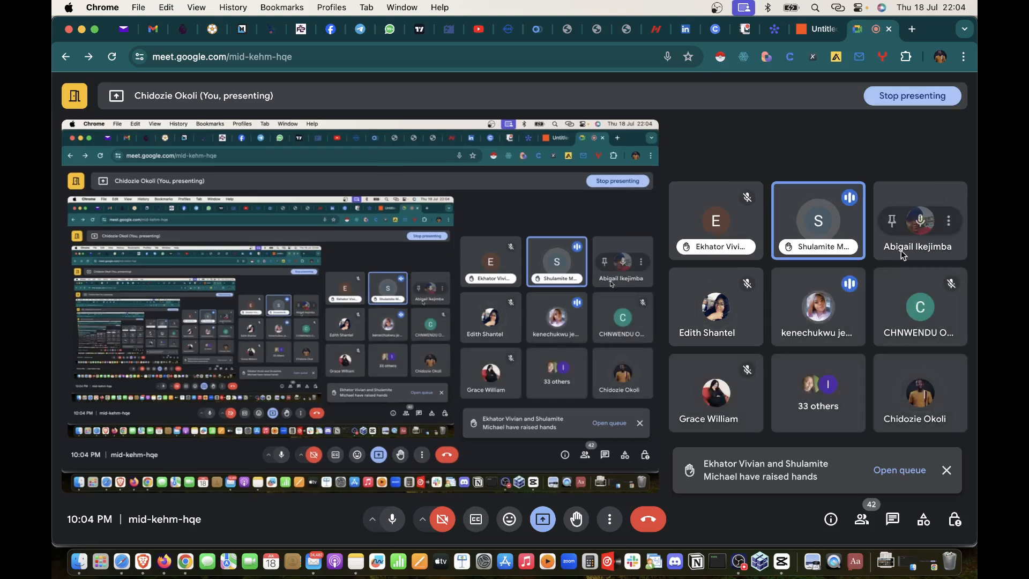
click(946, 471)
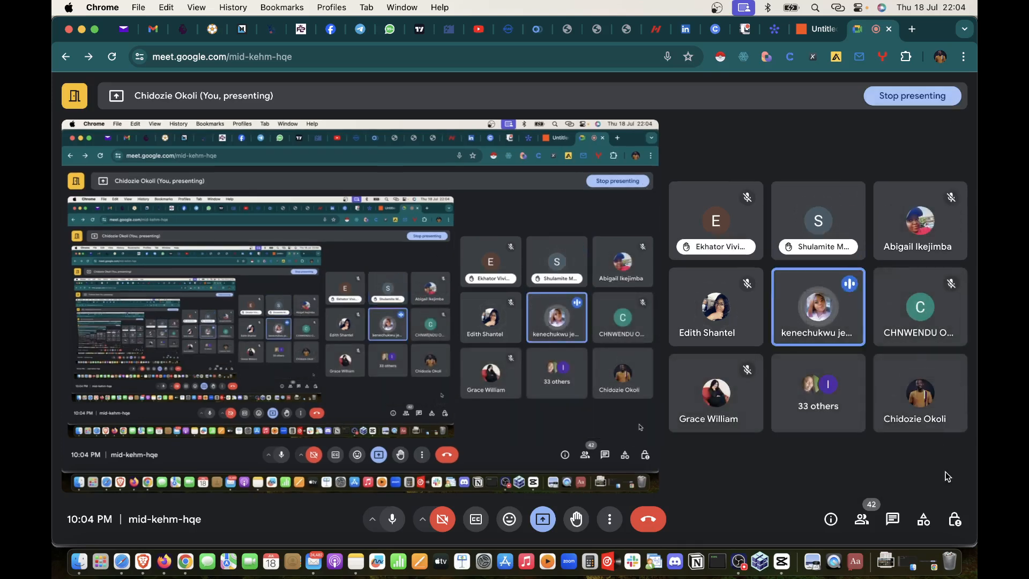
click(811, 33)
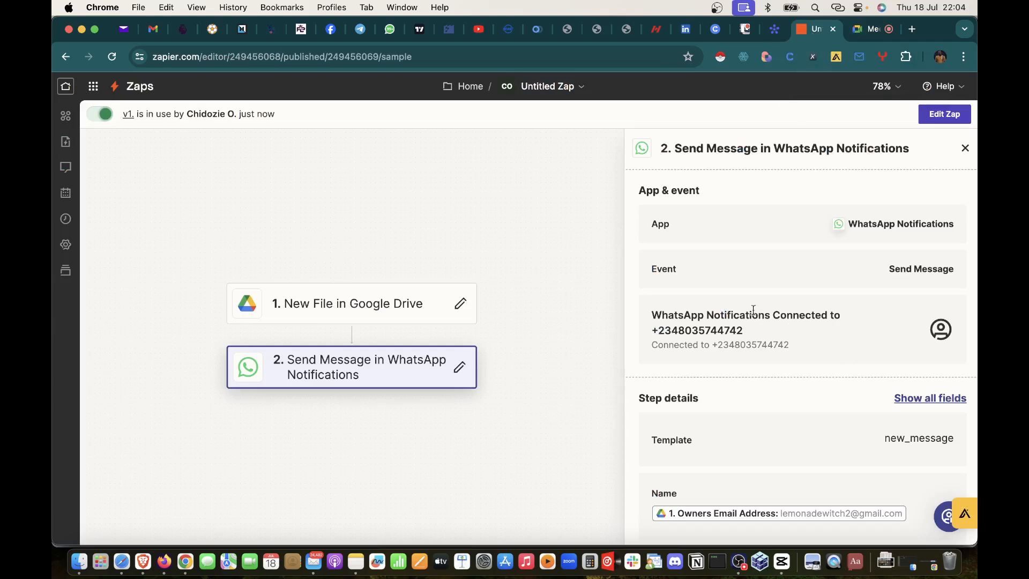
Open the live WhatsApp step as a draft and clear its Name value.
click(398, 363)
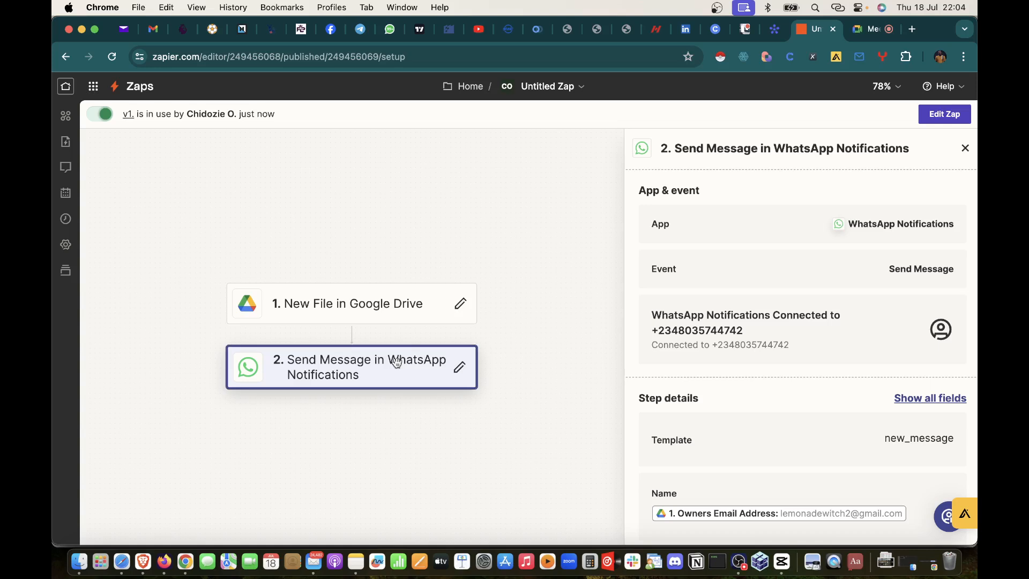
click(460, 367)
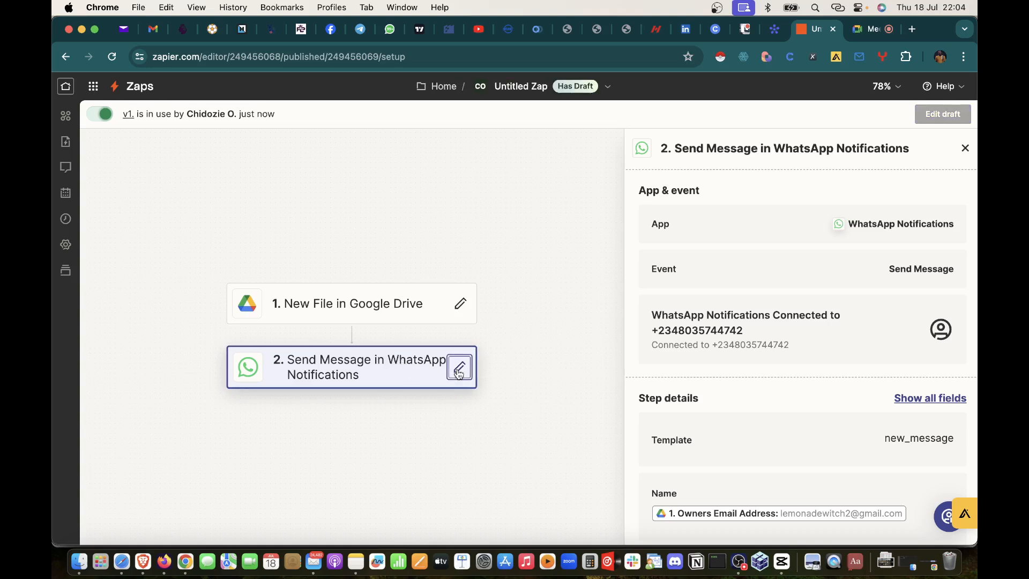
scroll(795, 371, down, 2)
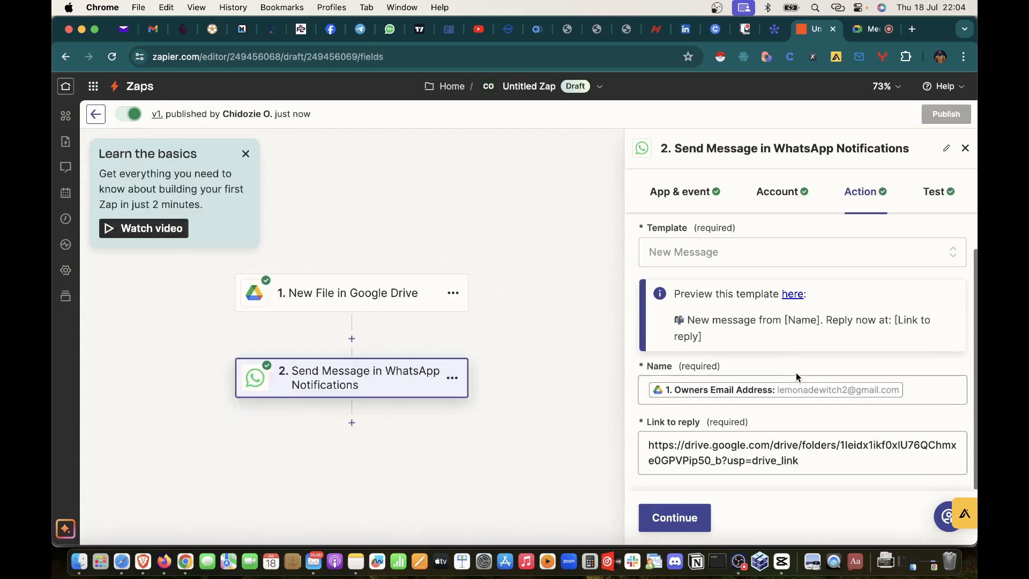
click(918, 395)
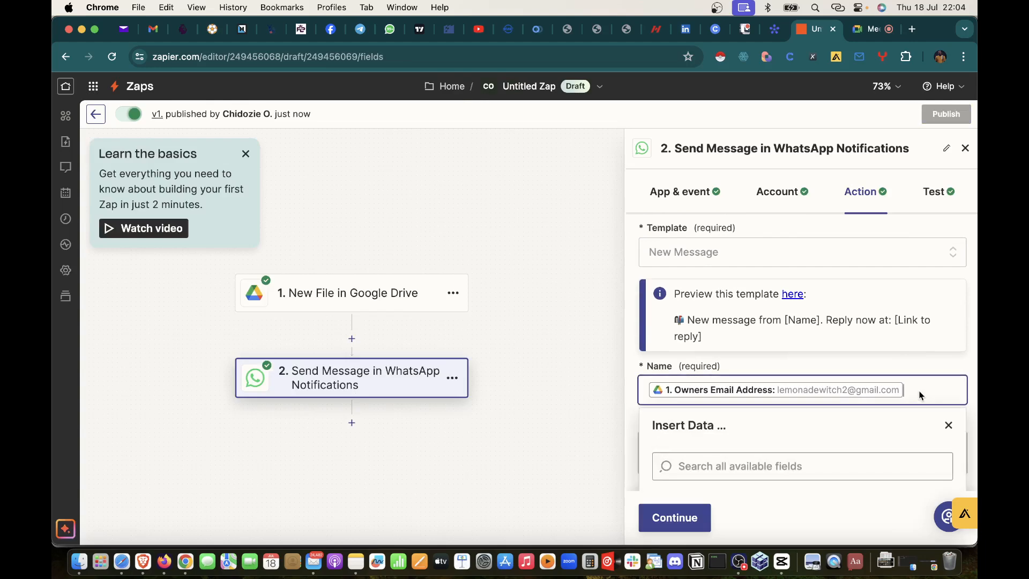
key(BackSpace)
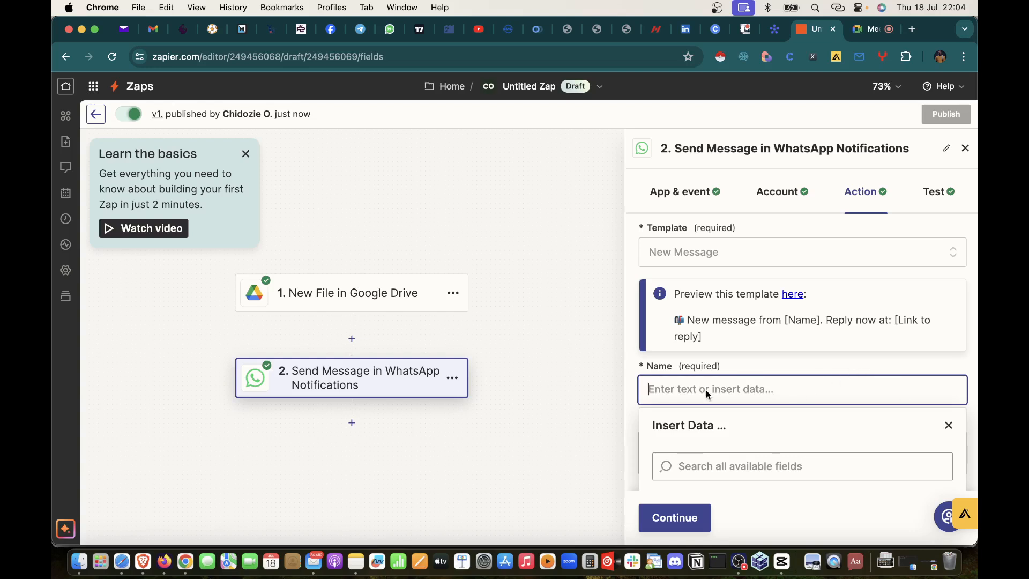
Insert Owners Email Address into Name and close the step panel.
scroll(669, 388, down, 5)
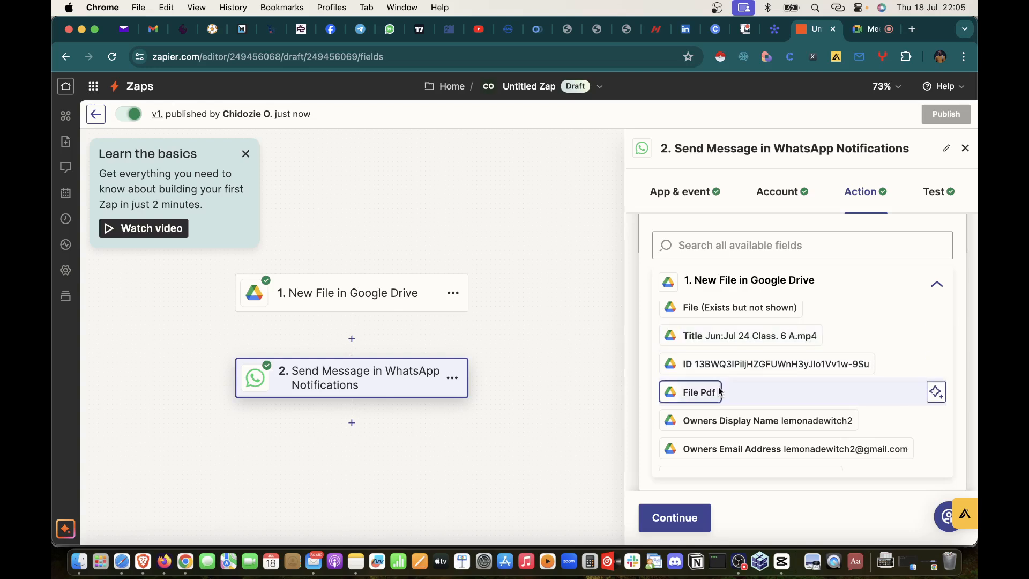
scroll(730, 423, down, 2)
scroll(696, 369, up, 3)
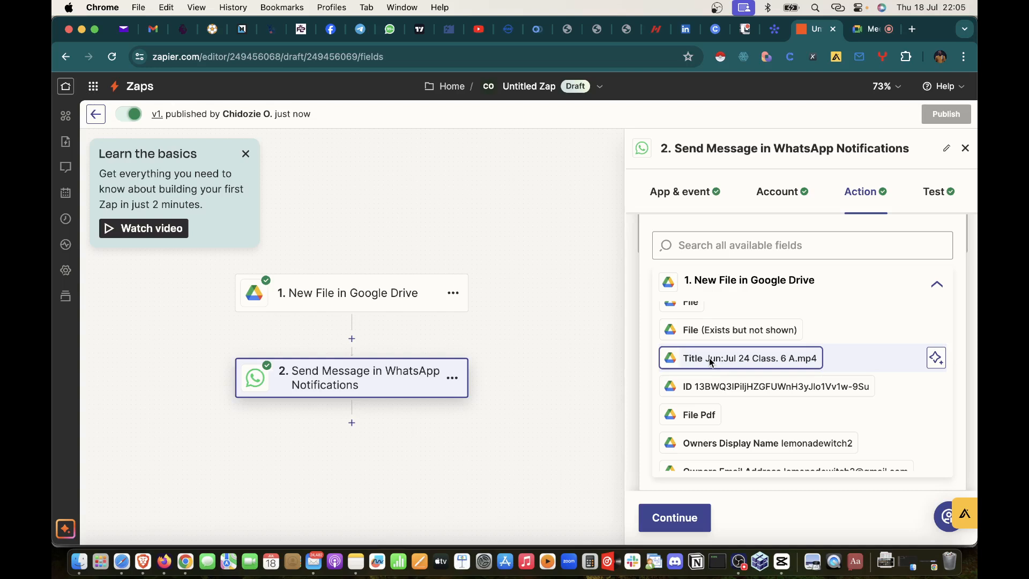
scroll(712, 362, down, 3)
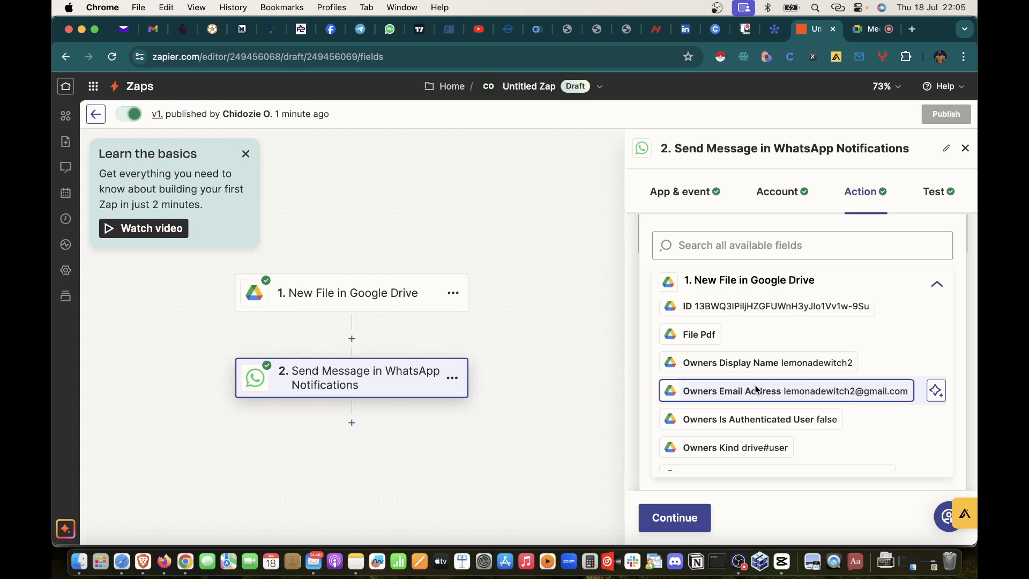
scroll(757, 389, down, 2)
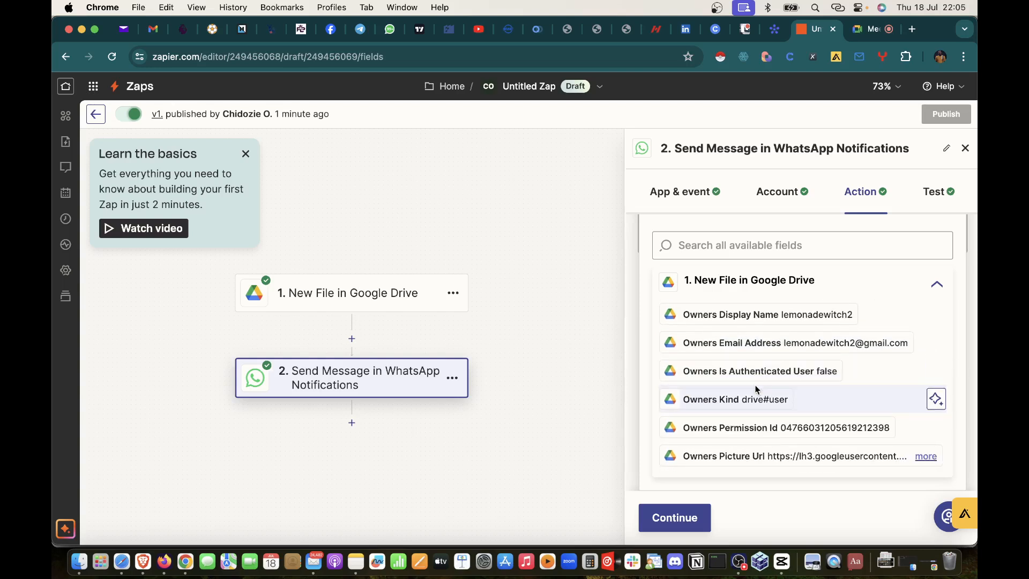
click(825, 351)
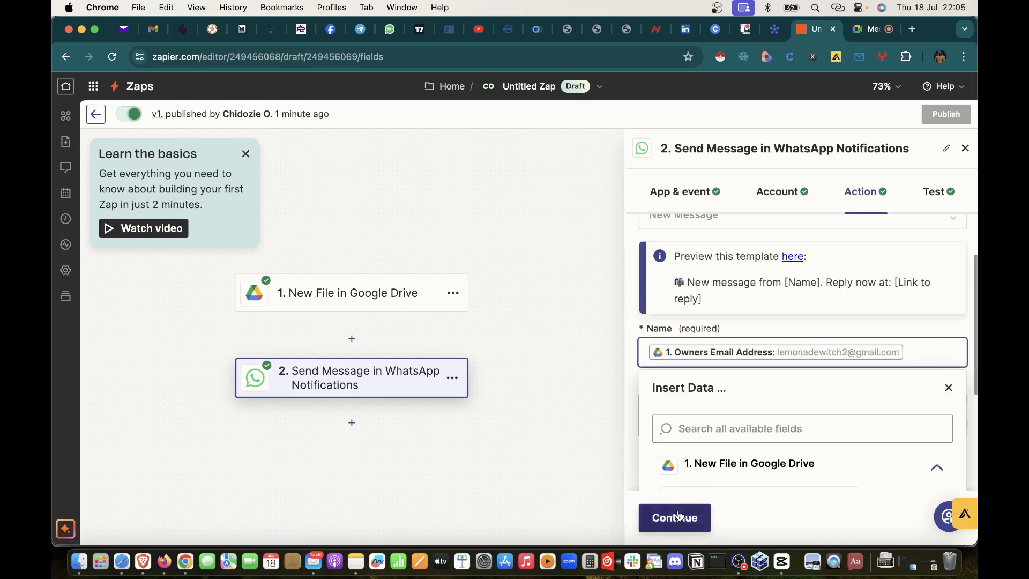
click(965, 148)
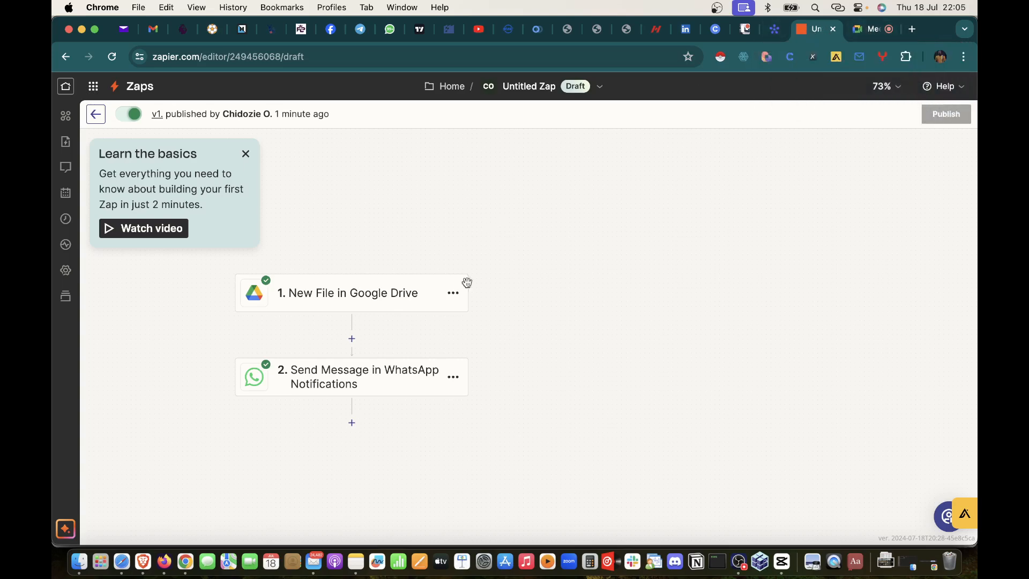
Reopen the WhatsApp step's action fields and insert Owners Email Address into Name.
click(454, 377)
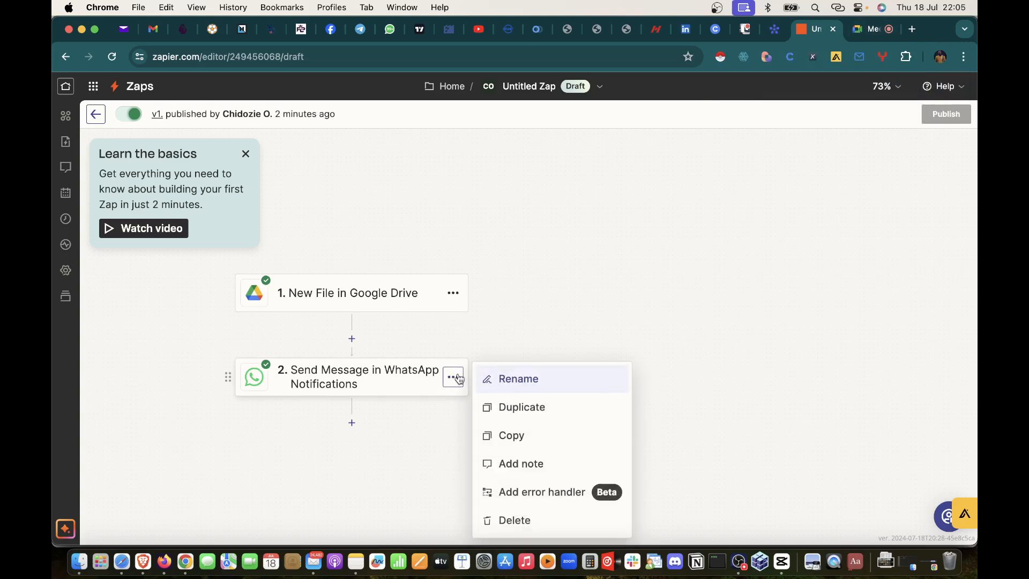
click(386, 370)
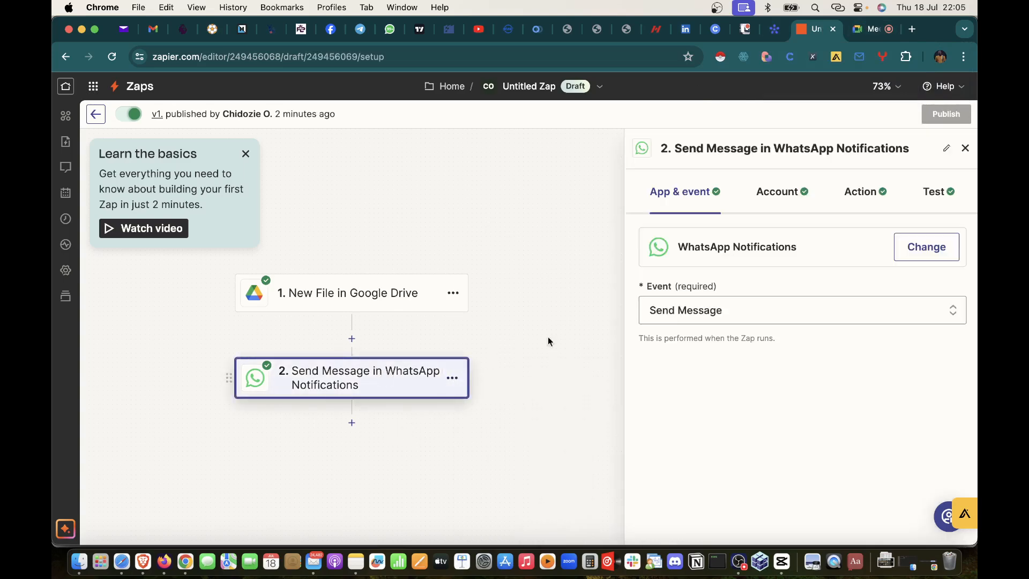
click(871, 186)
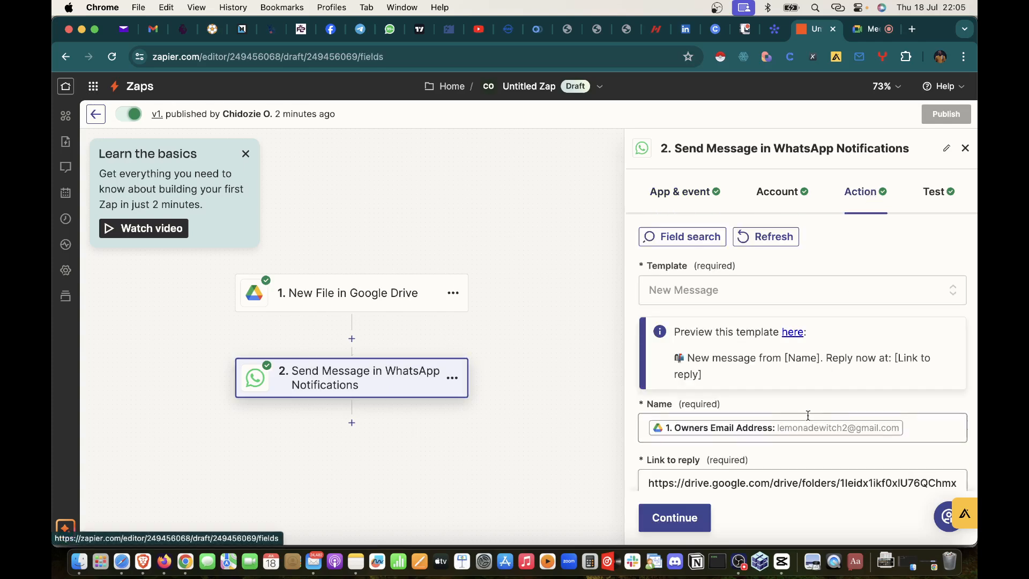
click(918, 375)
scroll(913, 380, down, 10)
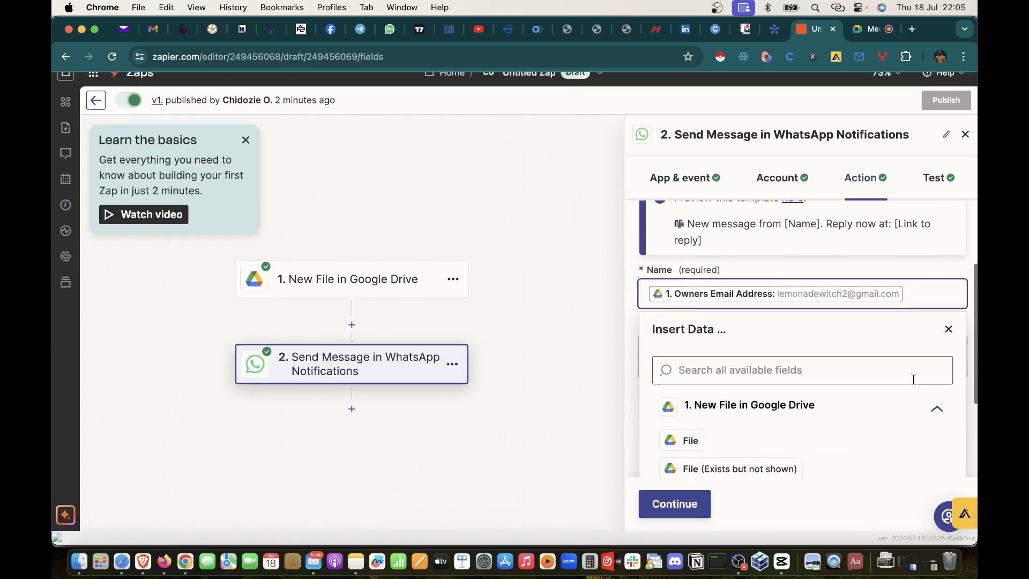
click(914, 384)
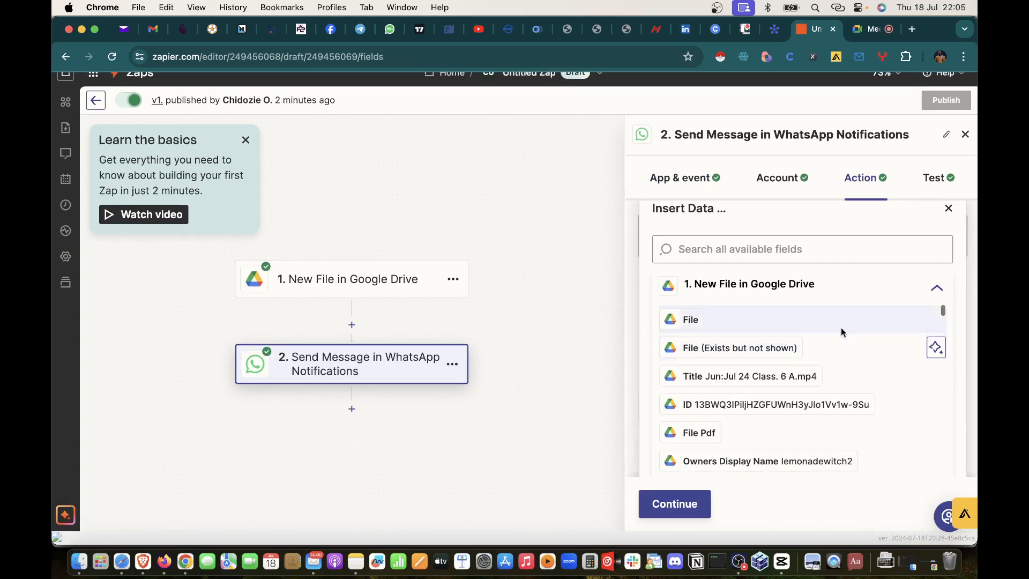
Try adding Owners Display Name to Name, then remove it.
scroll(793, 252, up, 2)
scroll(794, 252, up, 2)
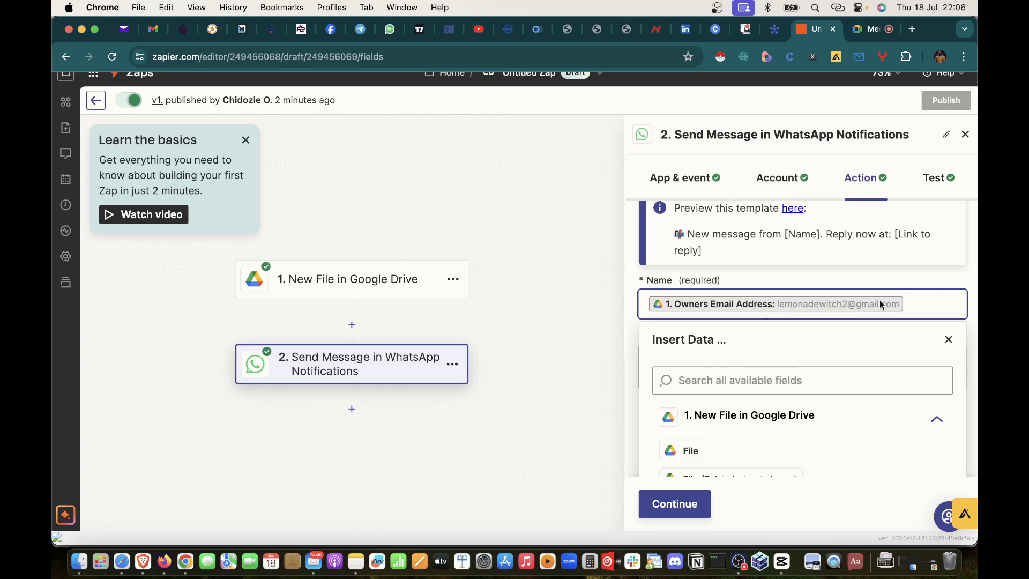
scroll(768, 383, down, 5)
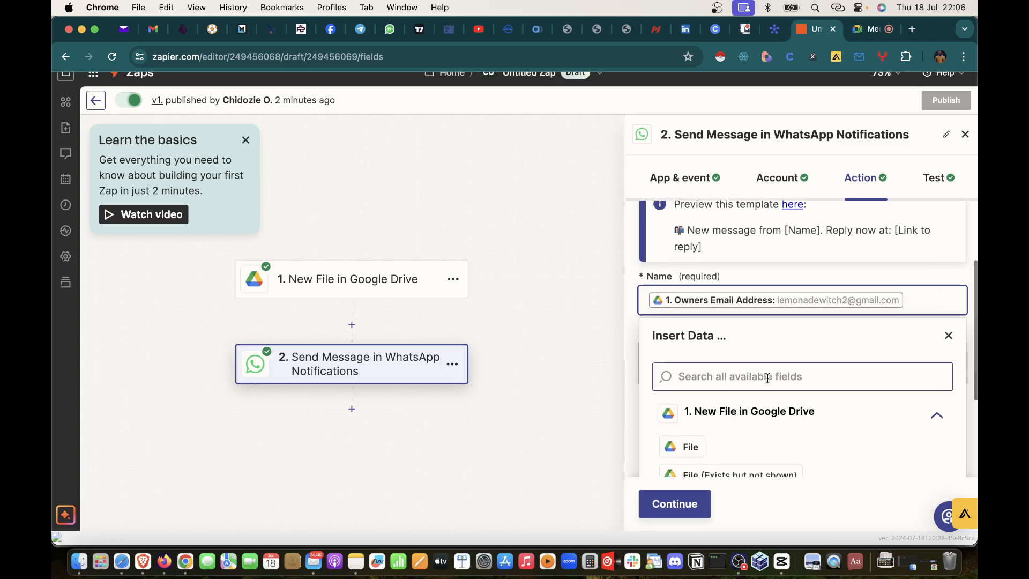
scroll(768, 383, down, 2)
scroll(766, 383, up, 1)
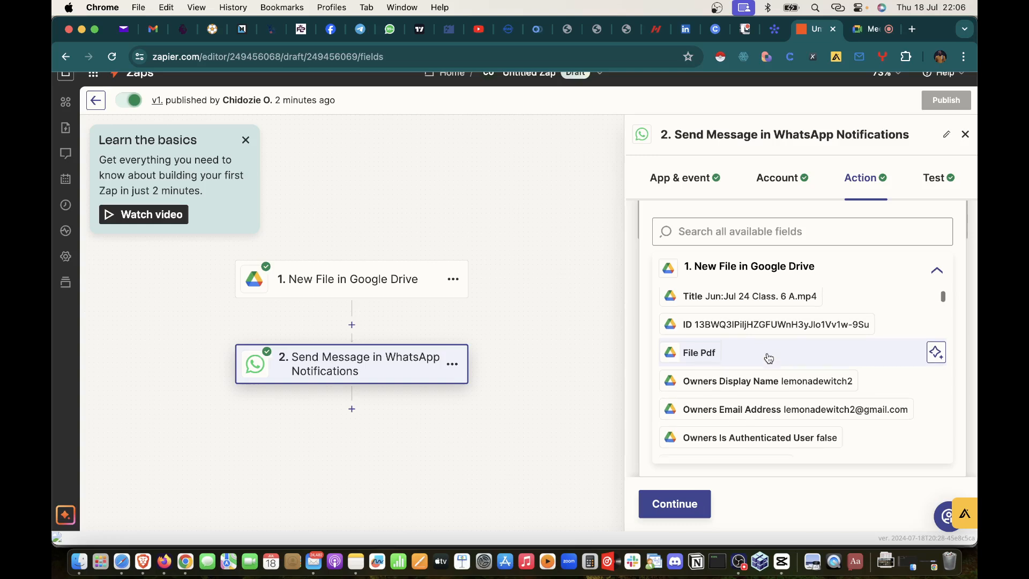
click(761, 382)
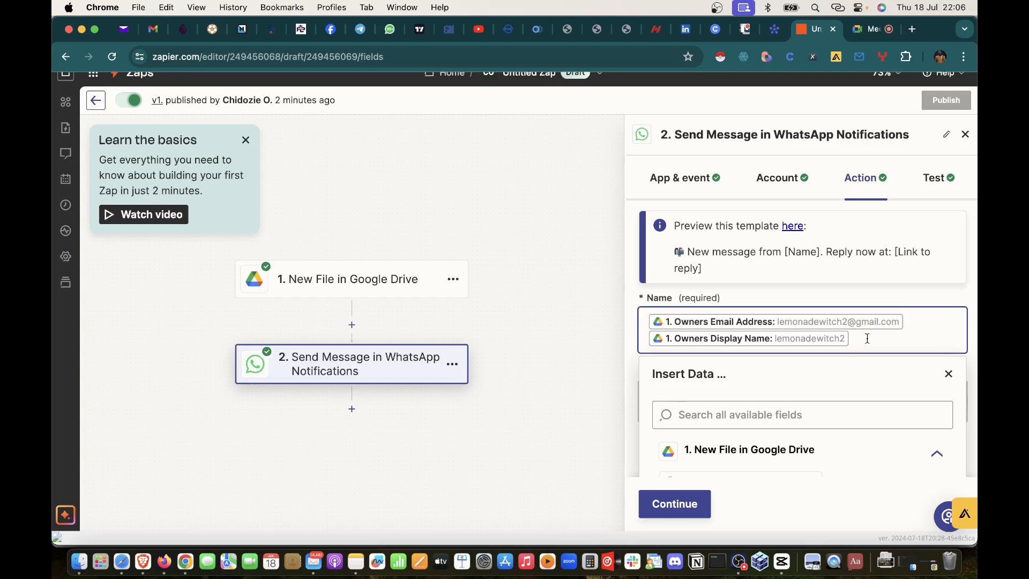
key(BackSpace)
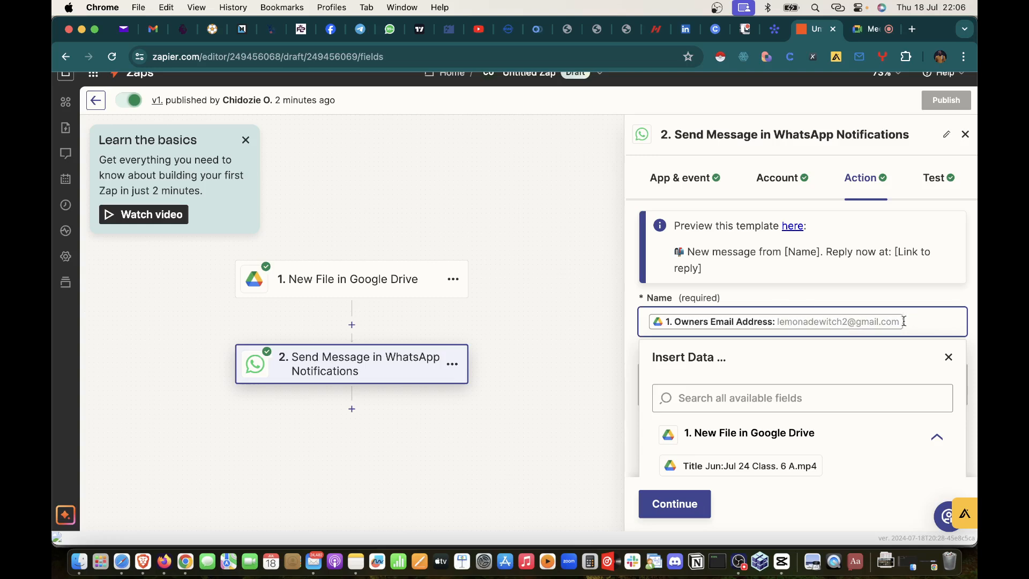
Add Owners Display Name and Title to Name, then delete both, leaving only the email.
scroll(792, 414, down, 3)
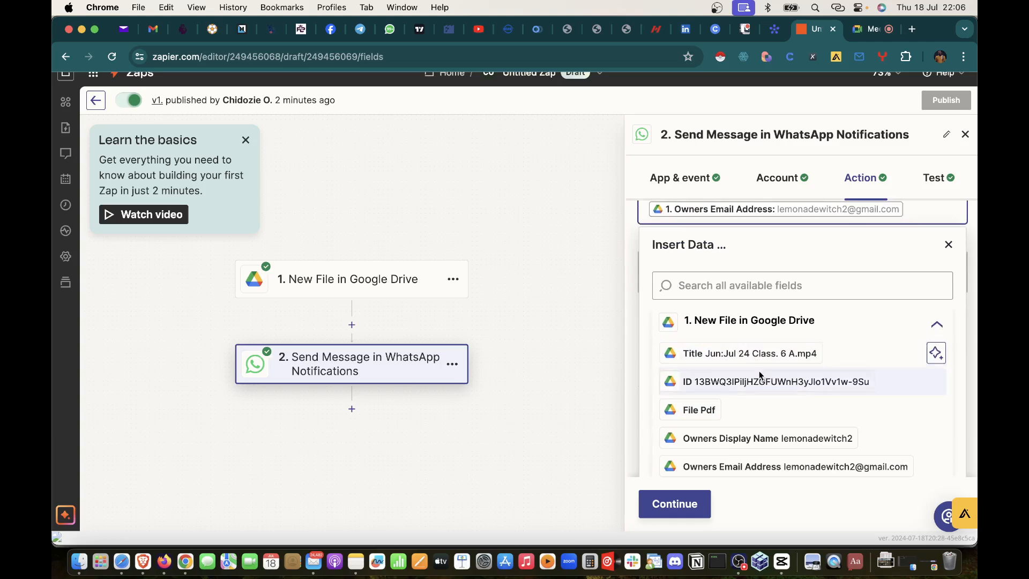
scroll(749, 368, down, 3)
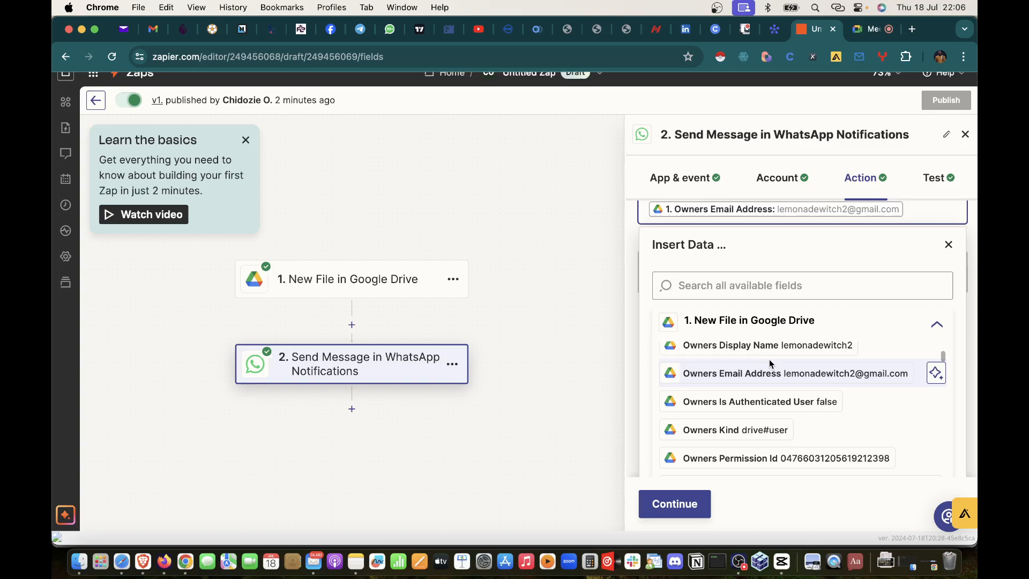
click(773, 351)
scroll(771, 396, up, 4)
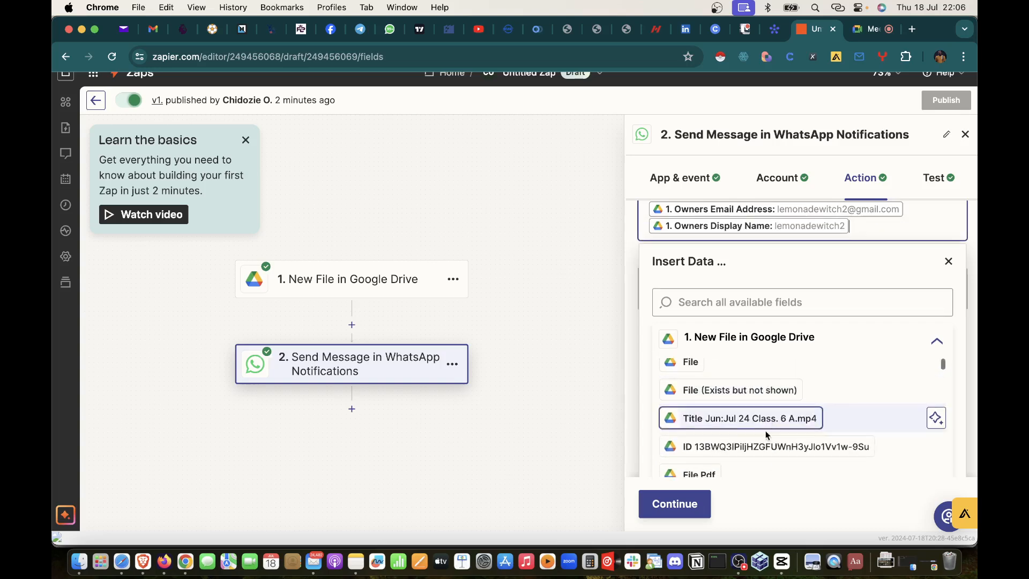
click(760, 419)
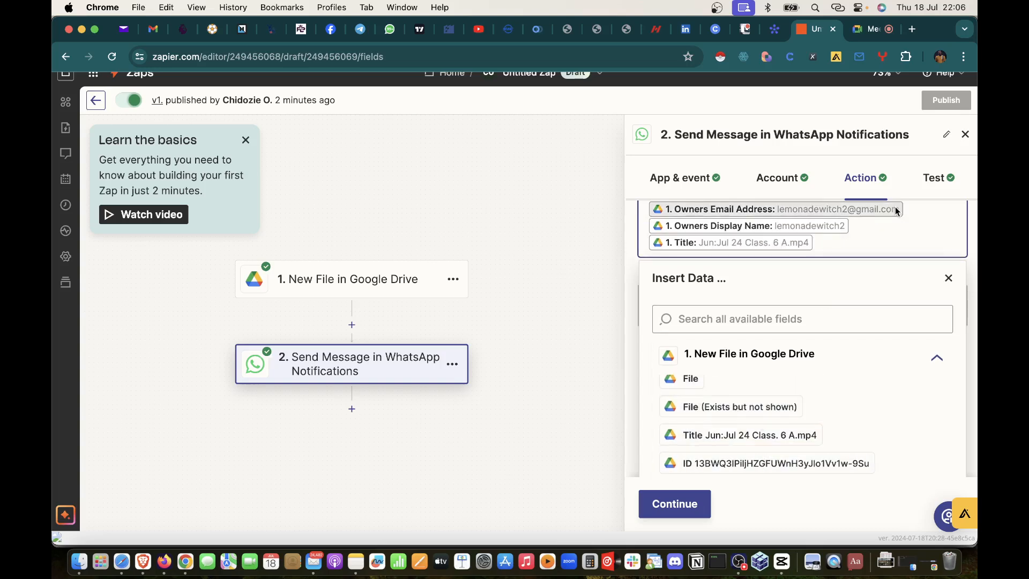
scroll(895, 207, up, 2)
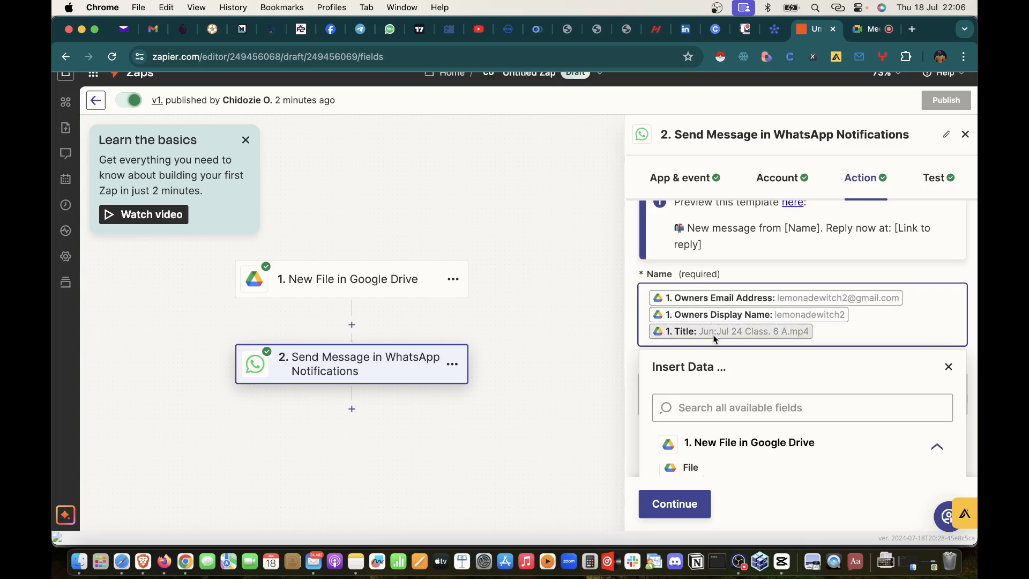
key(BackSpace)
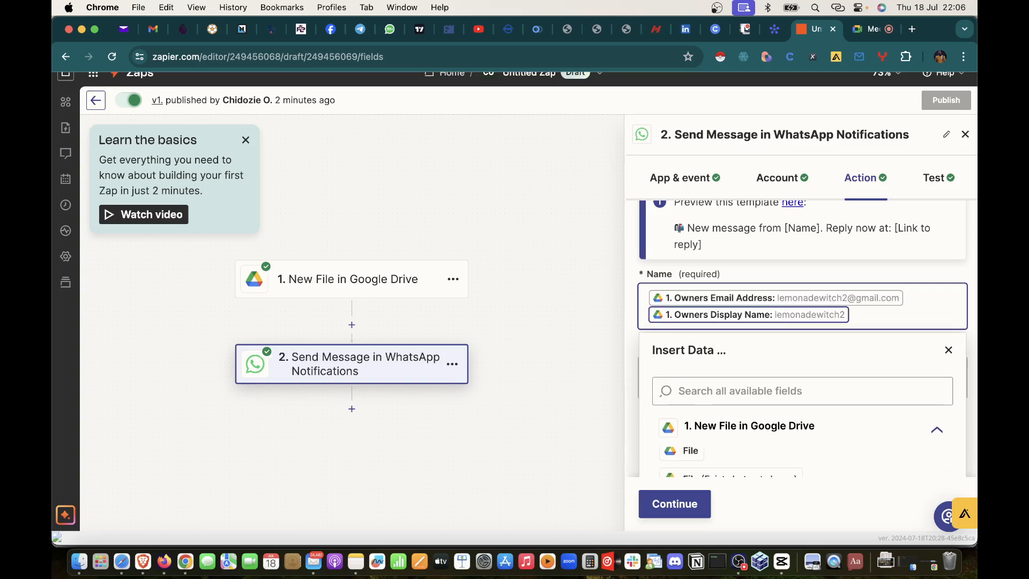
key(BackSpace)
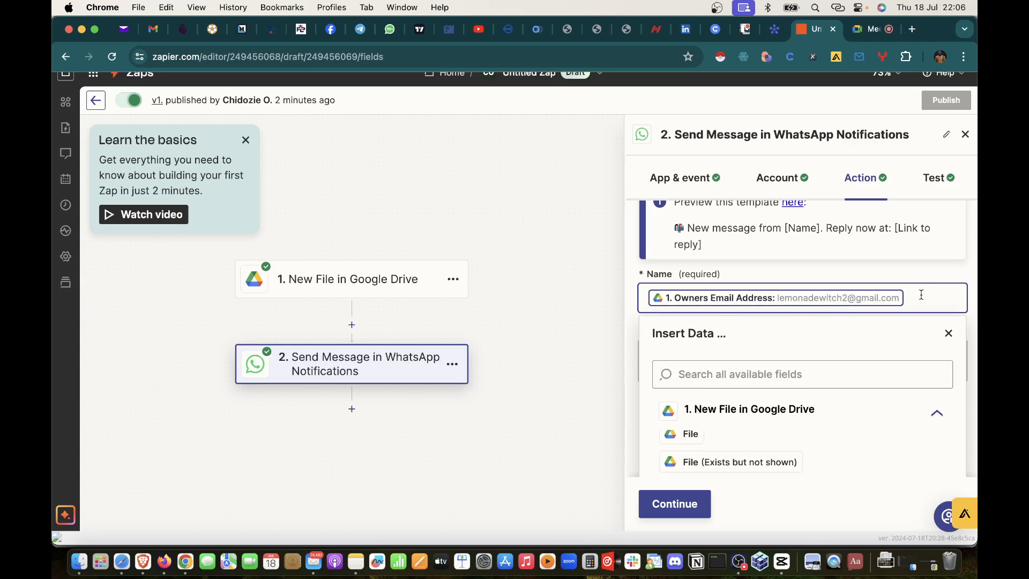
click(702, 180)
Confirm the Google Drive trigger uses the New File event, then switch back to Google Meet.
click(702, 179)
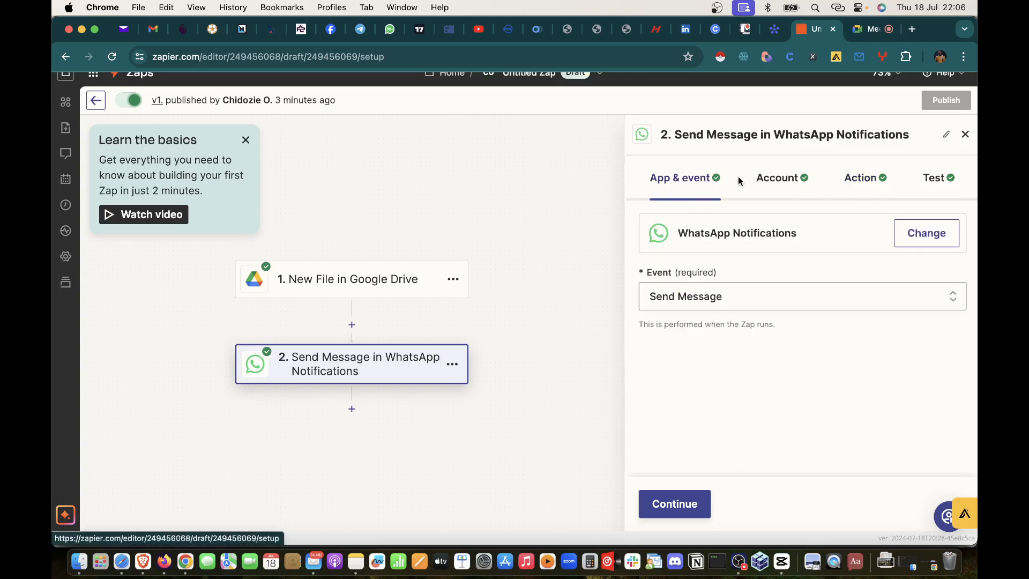
click(371, 282)
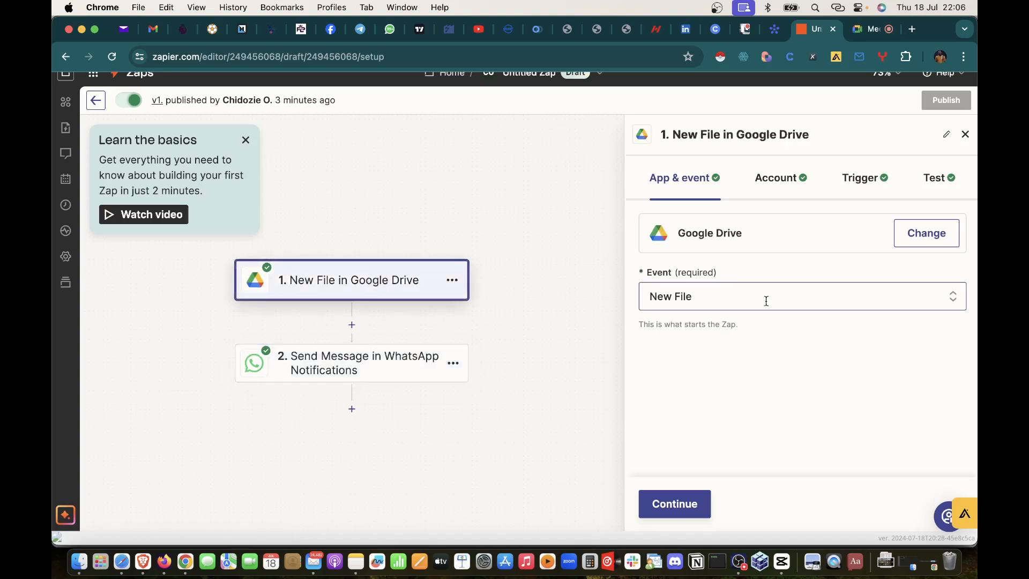
click(685, 295)
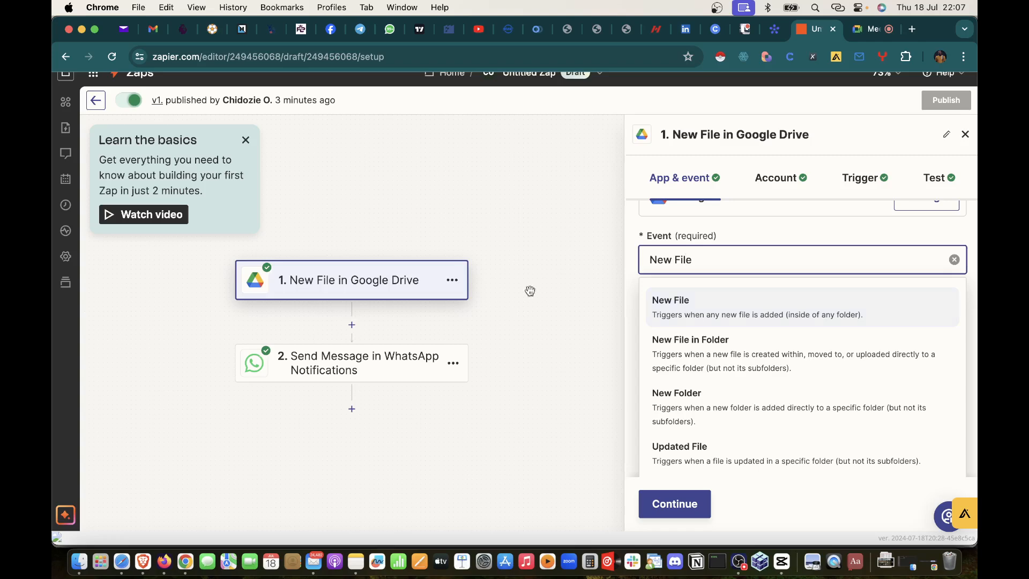
click(965, 134)
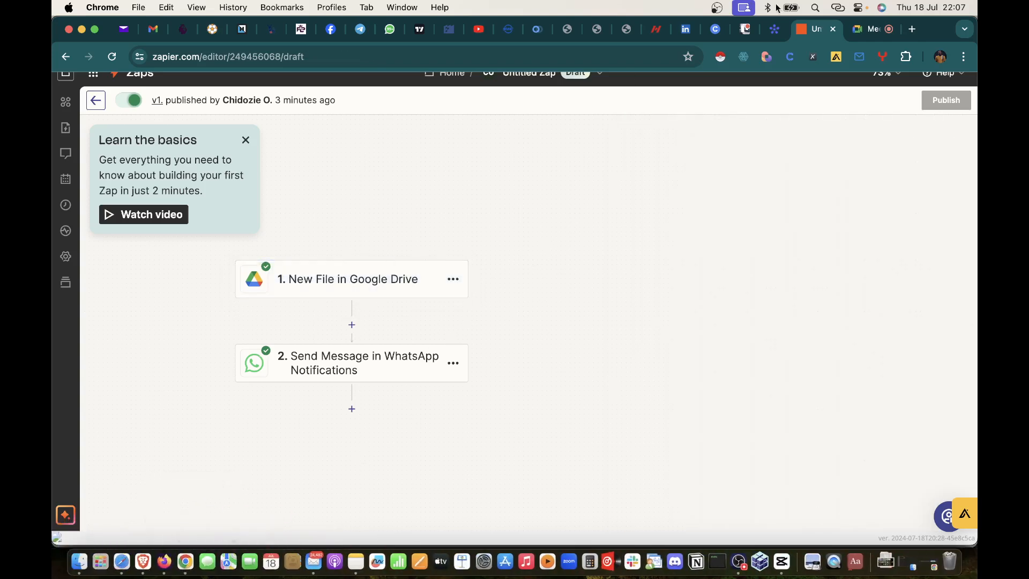
key(ctrl+Tab)
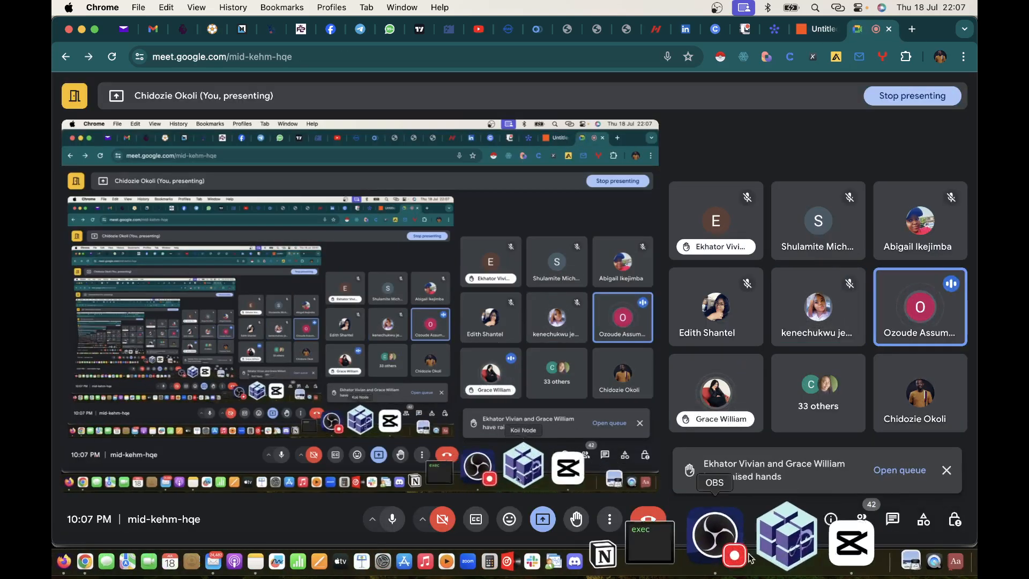